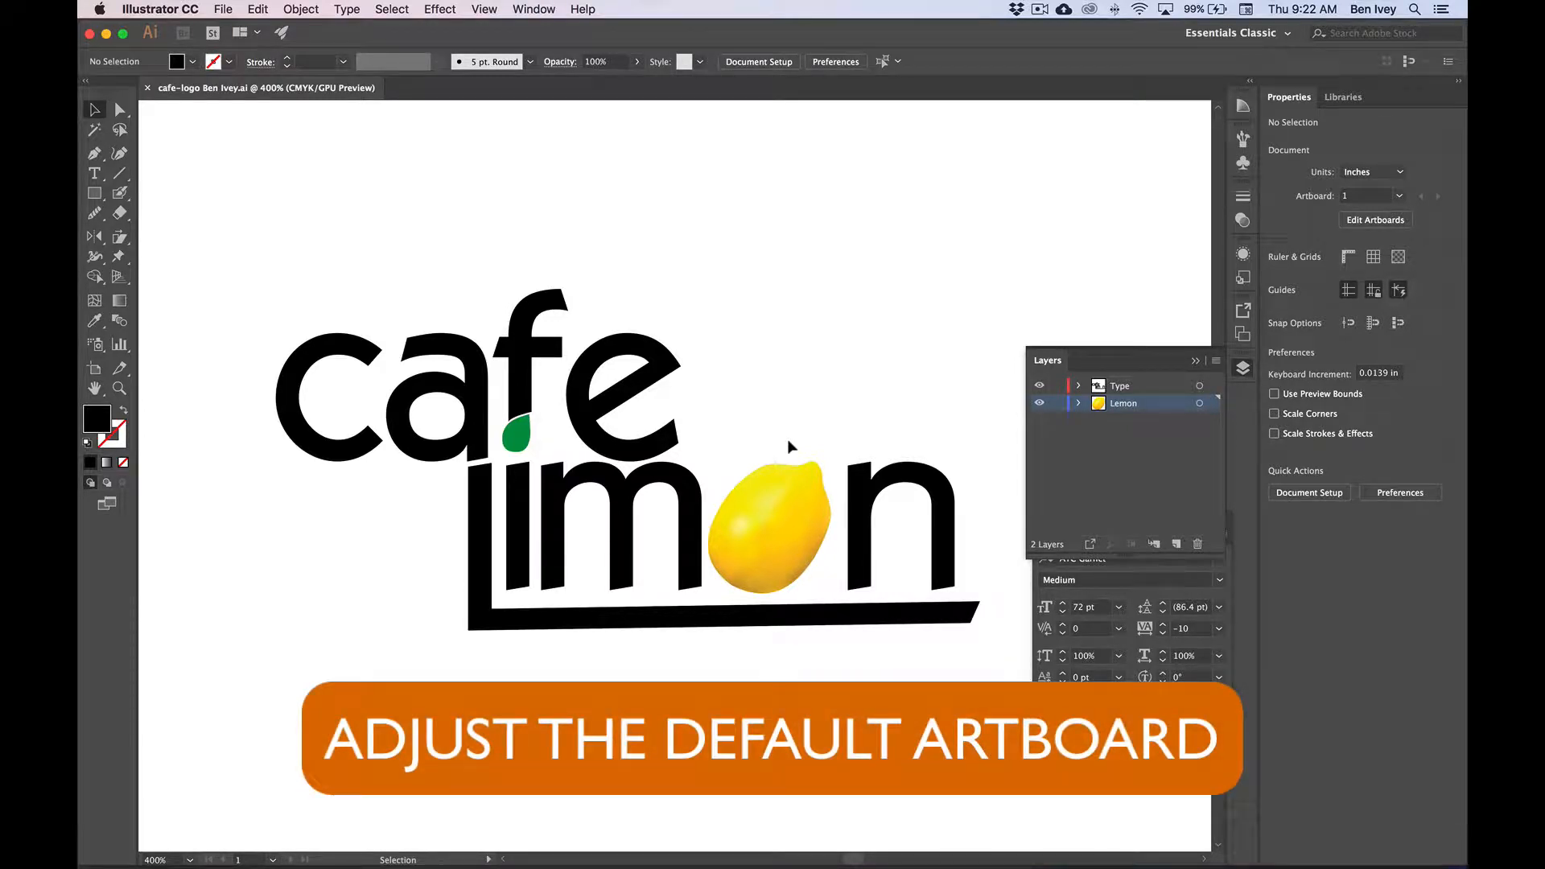
- Position all the logo artwork with its top-left corner at X 0.125 in and Y 0.125 in
key(super+0)
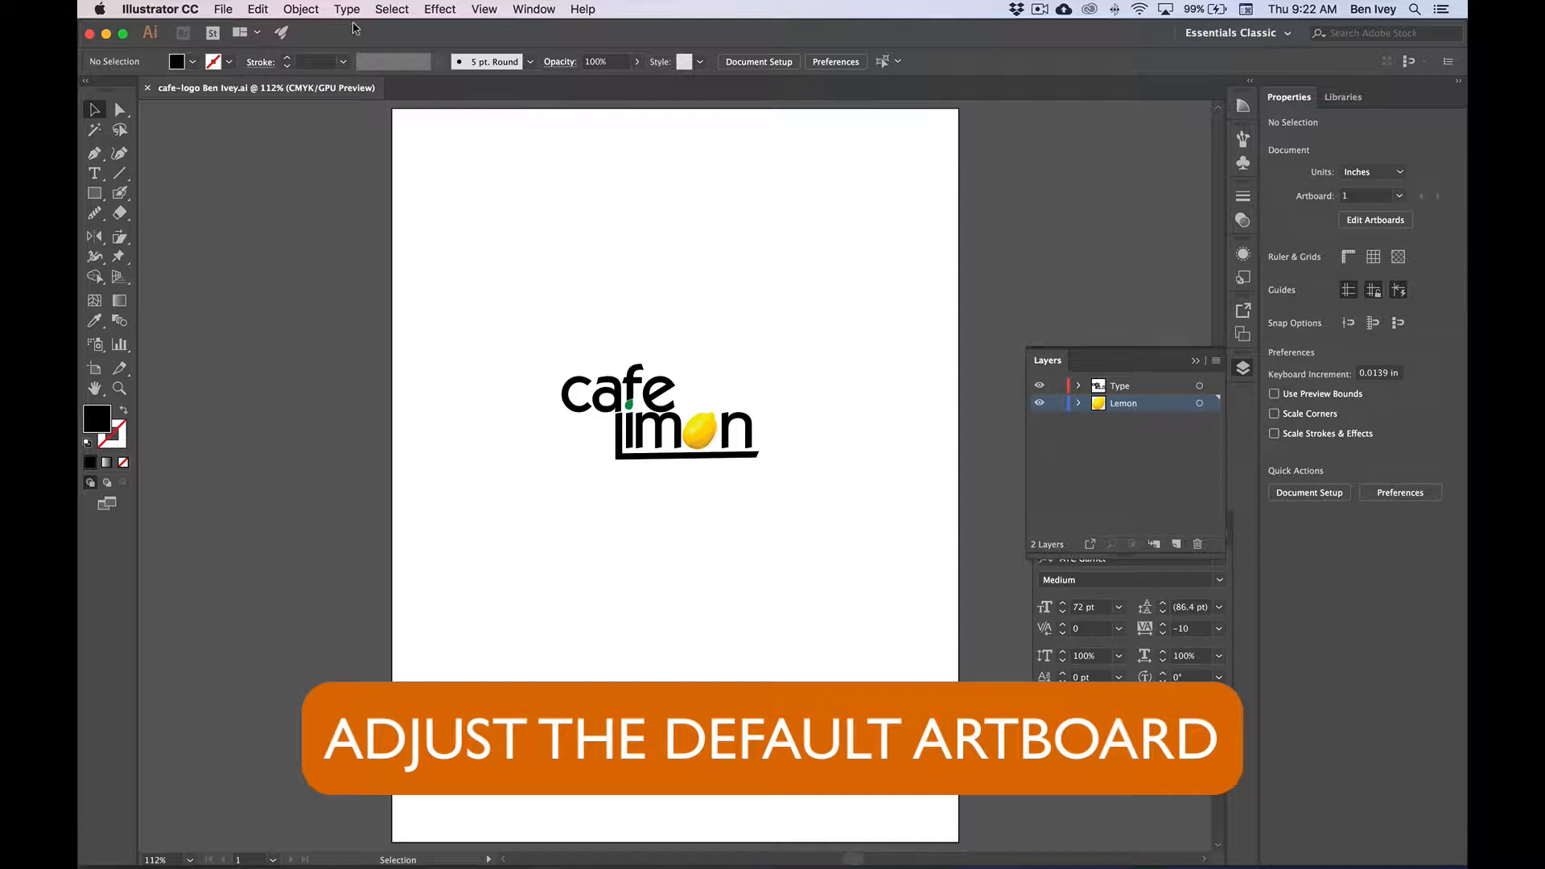
click(406, 9)
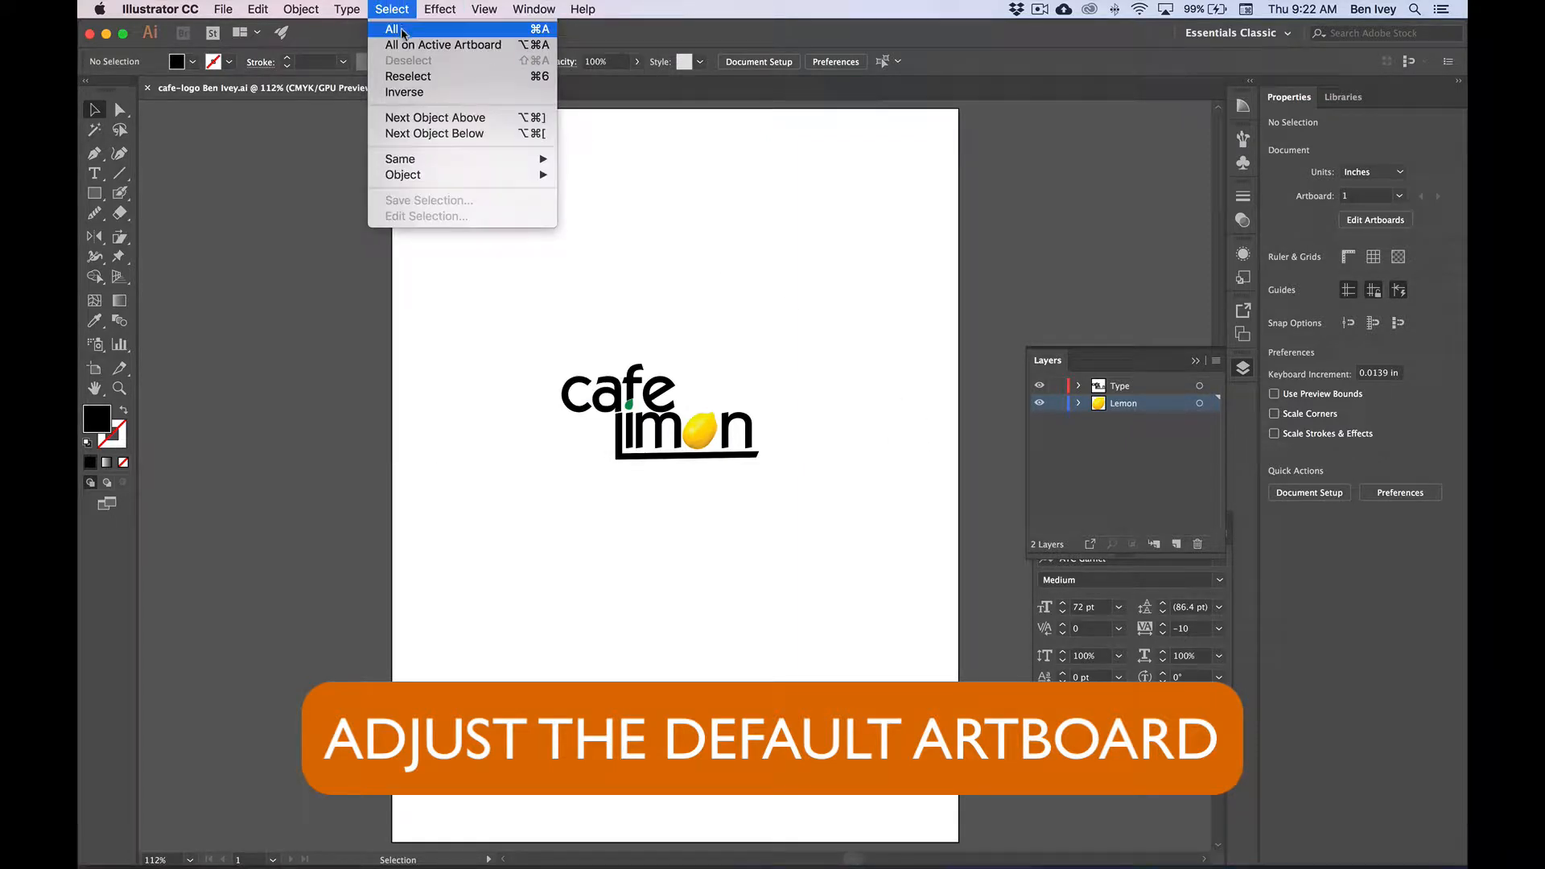
click(403, 31)
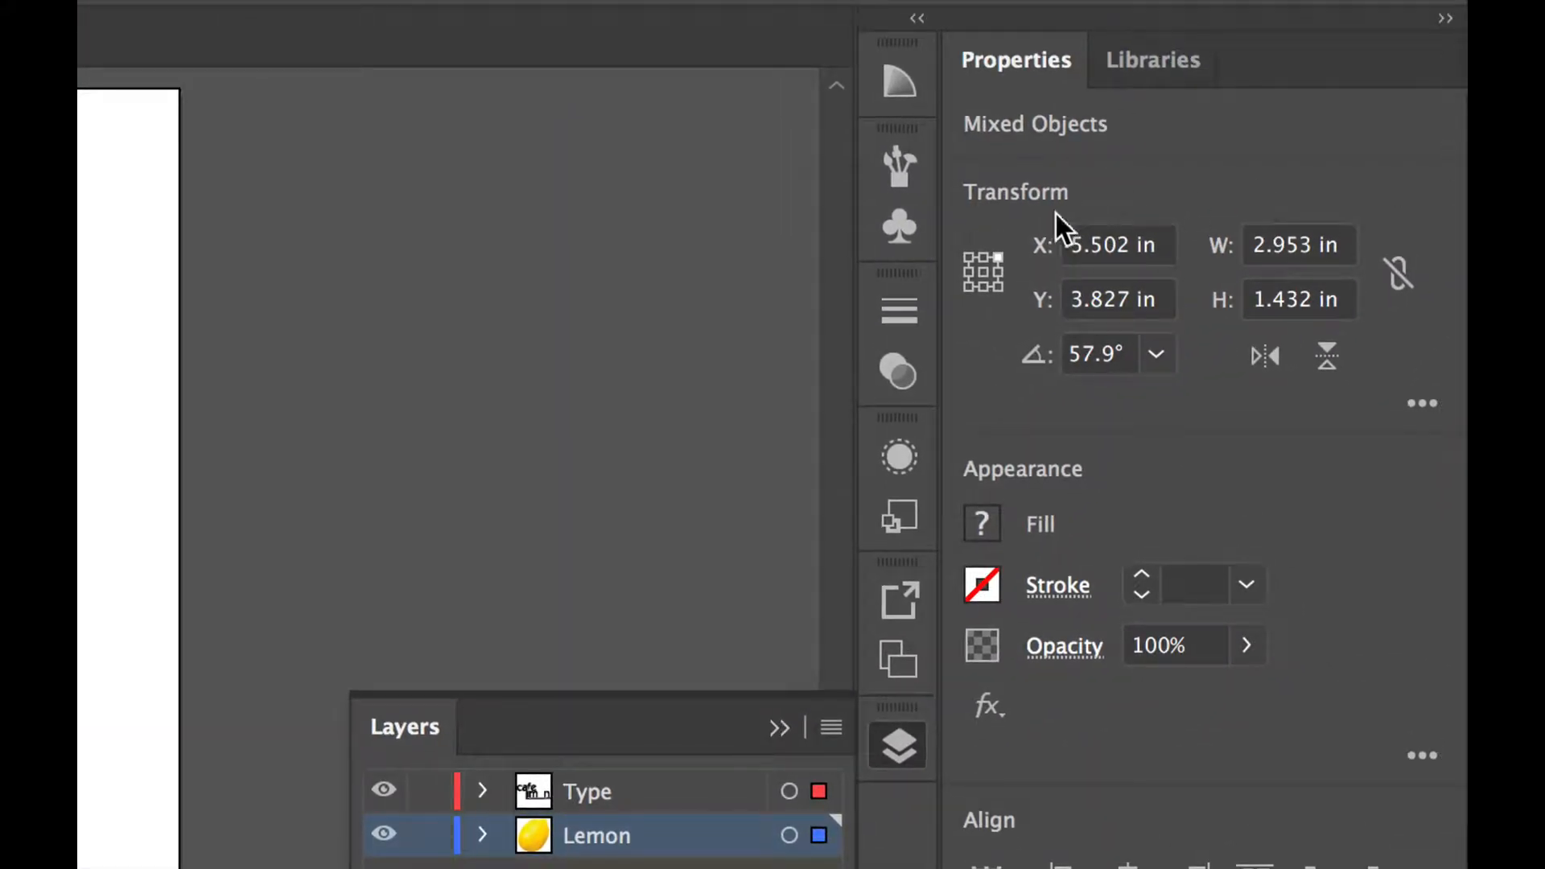
click(970, 257)
click(1119, 244)
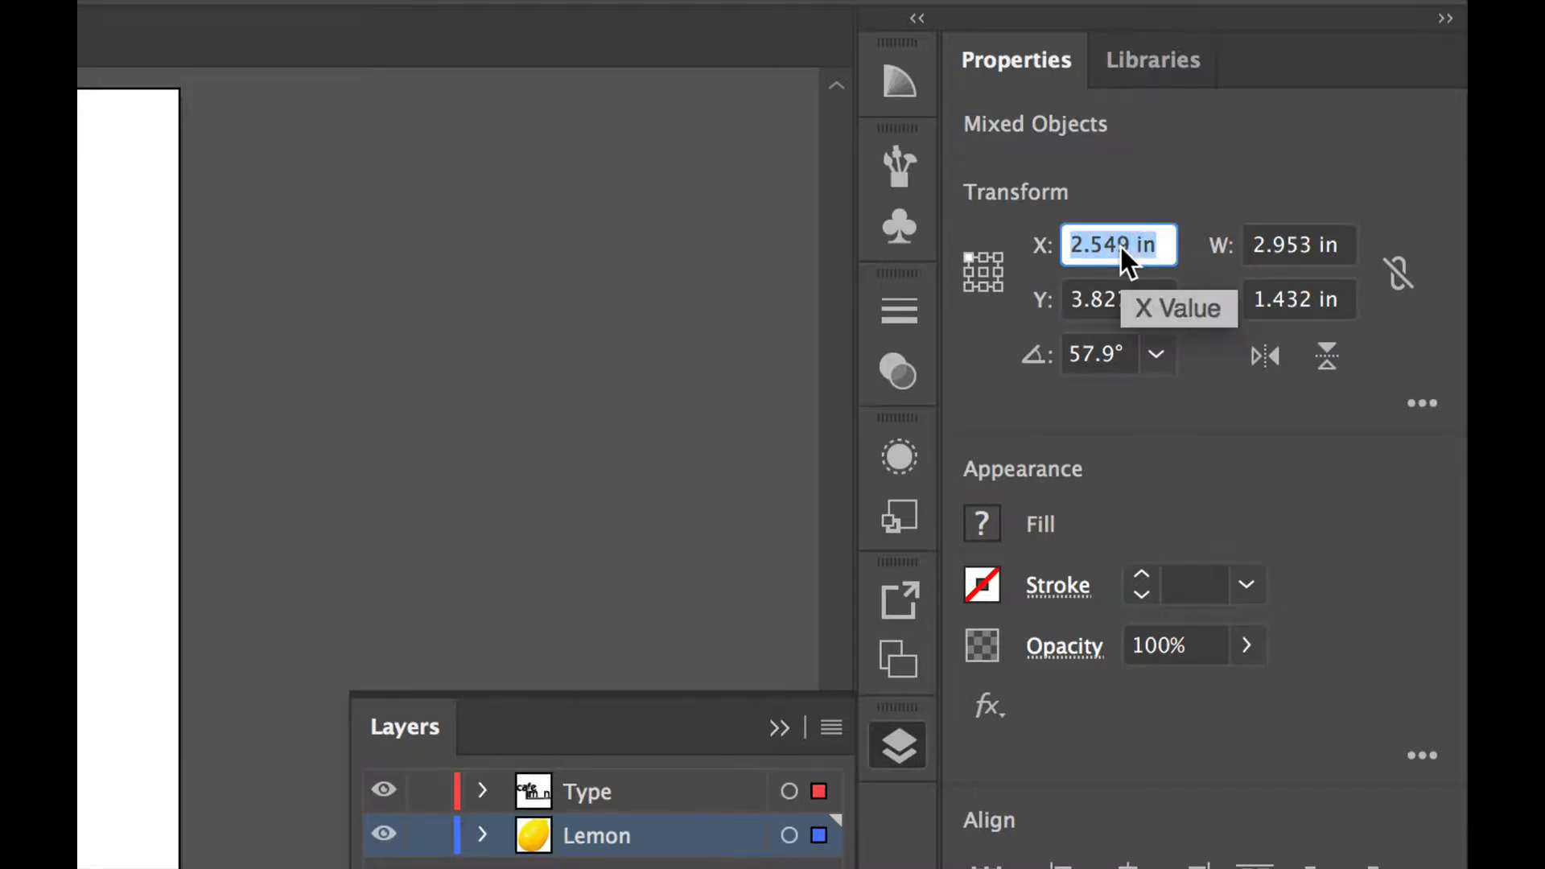
key(BackSpace)
text(.125)
click(1114, 299)
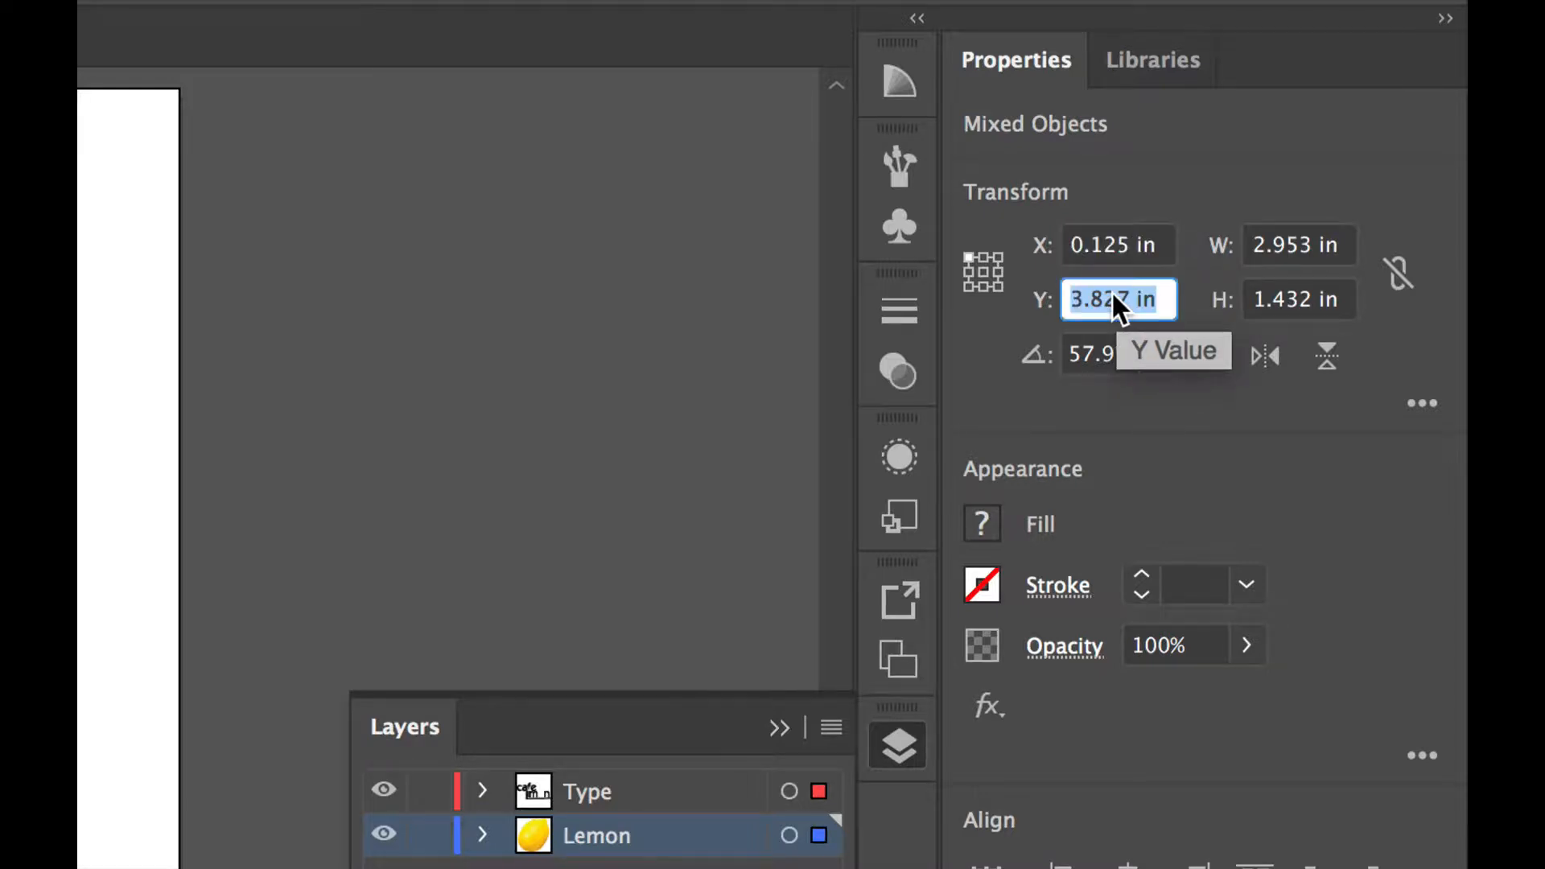
key(BackSpace)
text(.125)
key(Return)
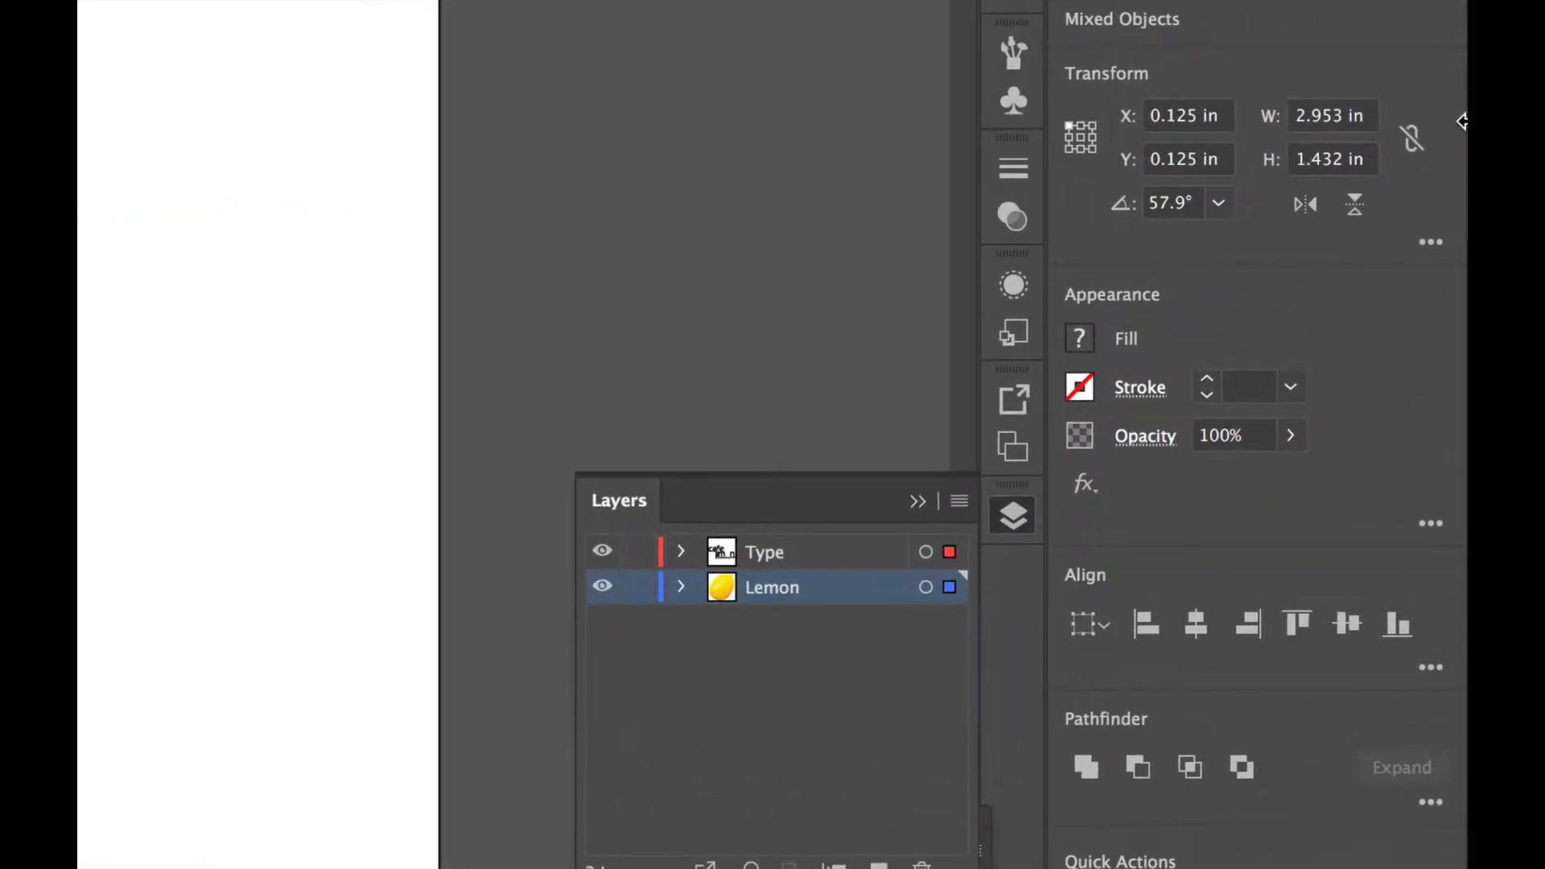
- Scale the selected logo artwork to 250% of its width with width and height proportions linked
click(1412, 147)
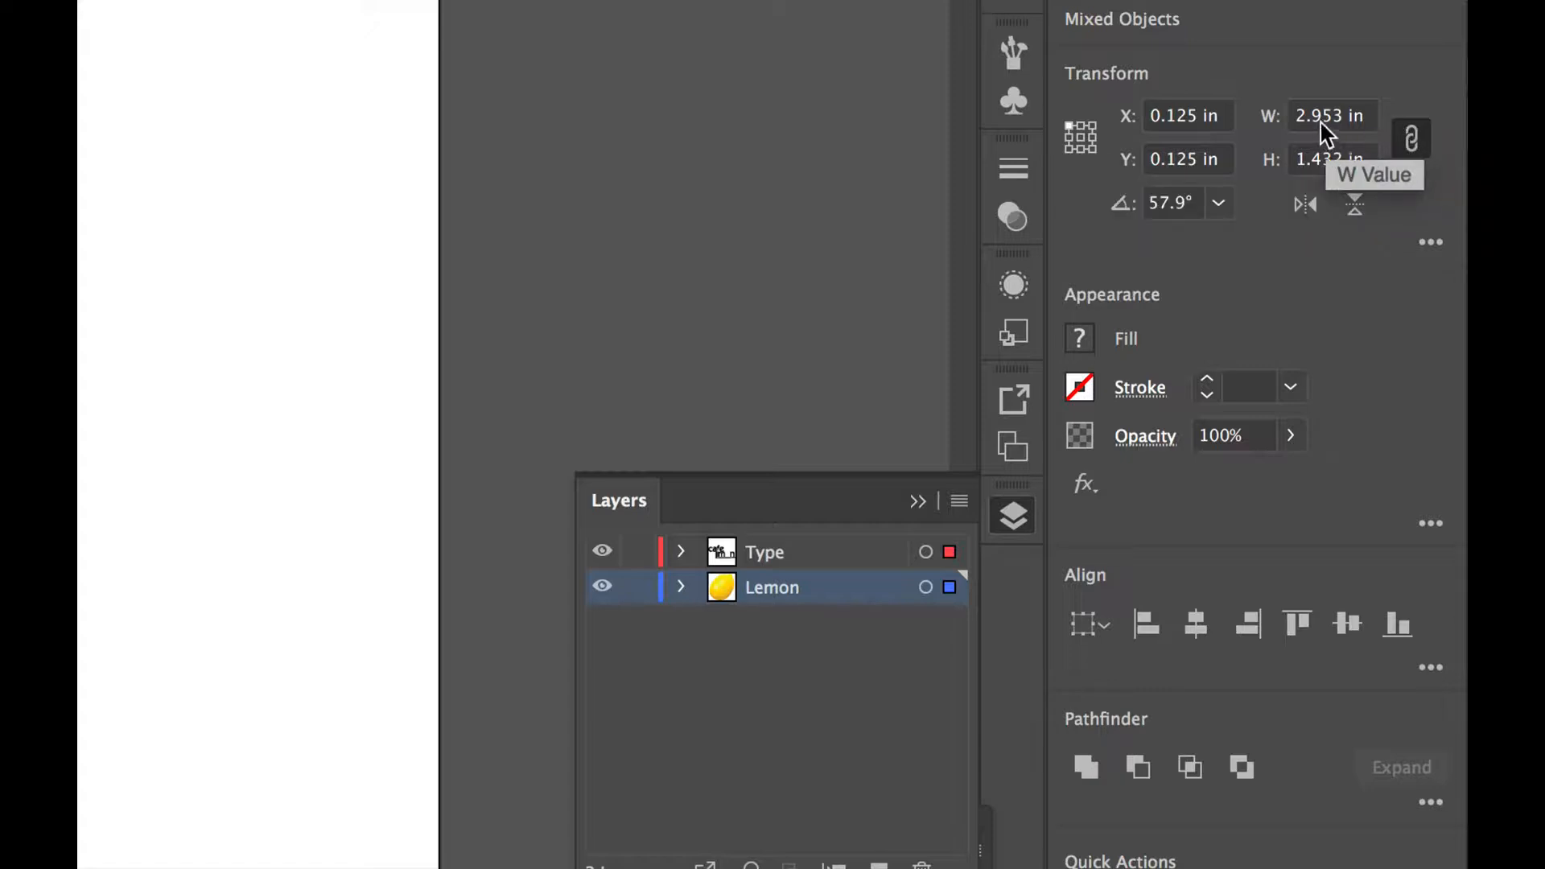
click(1342, 118)
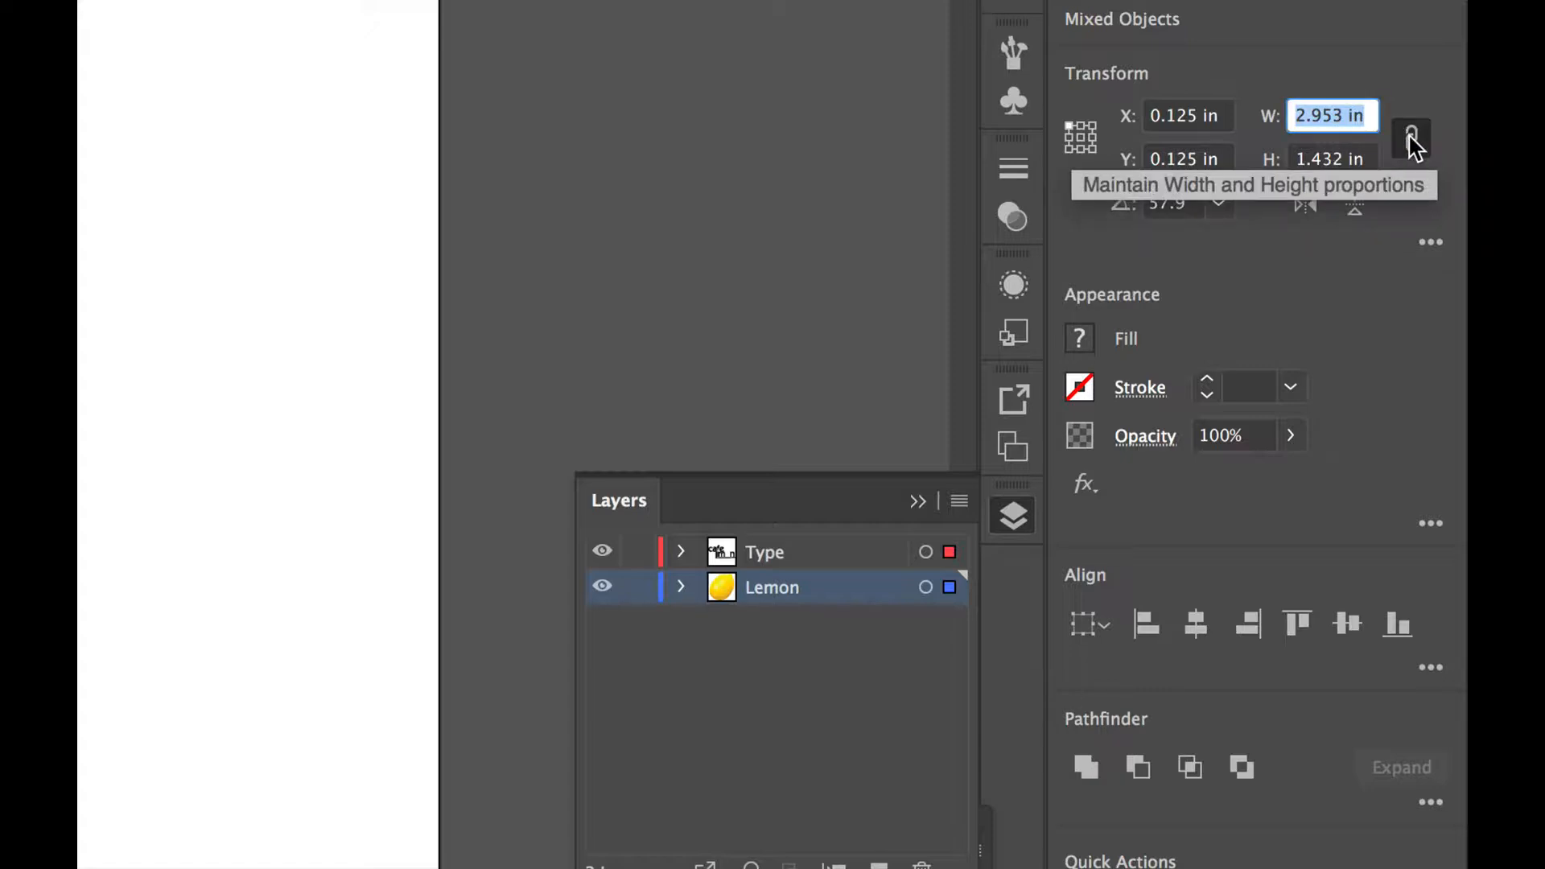
text(25)
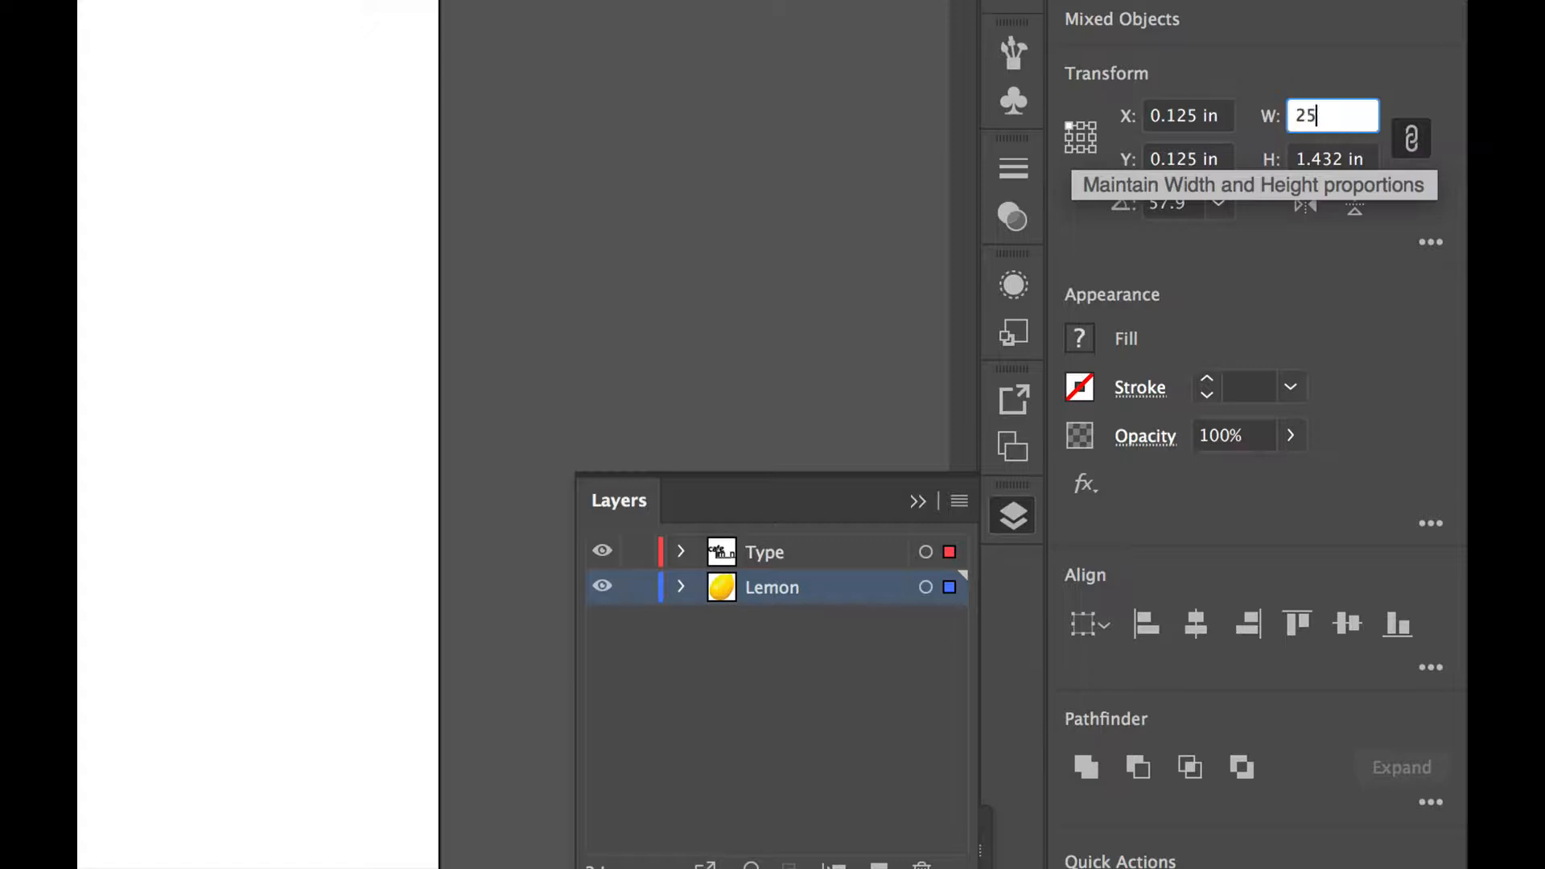
text(0%)
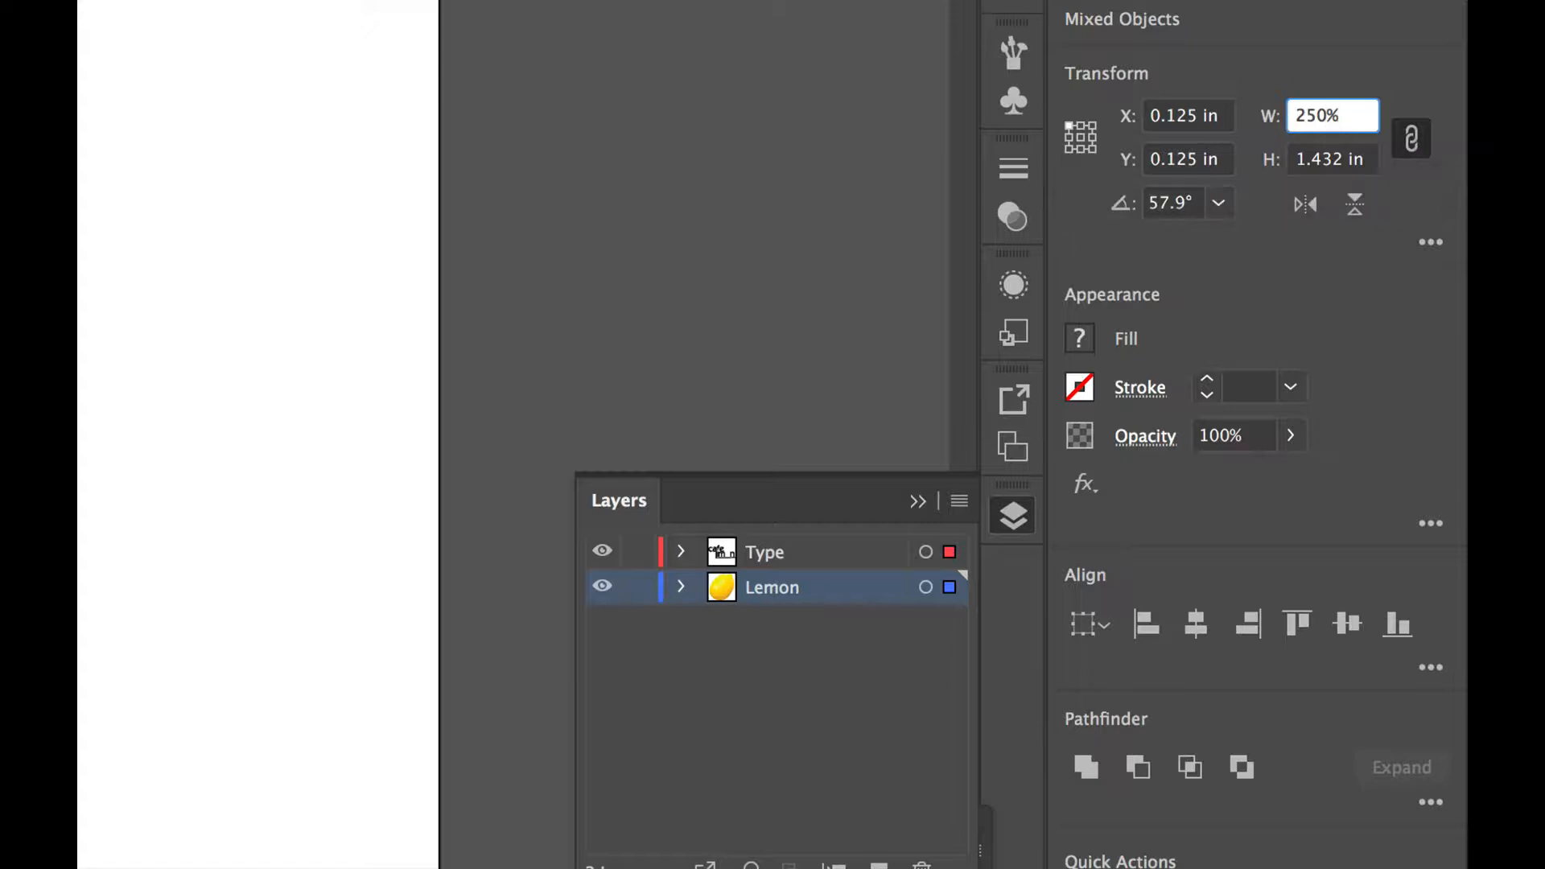
key(Return)
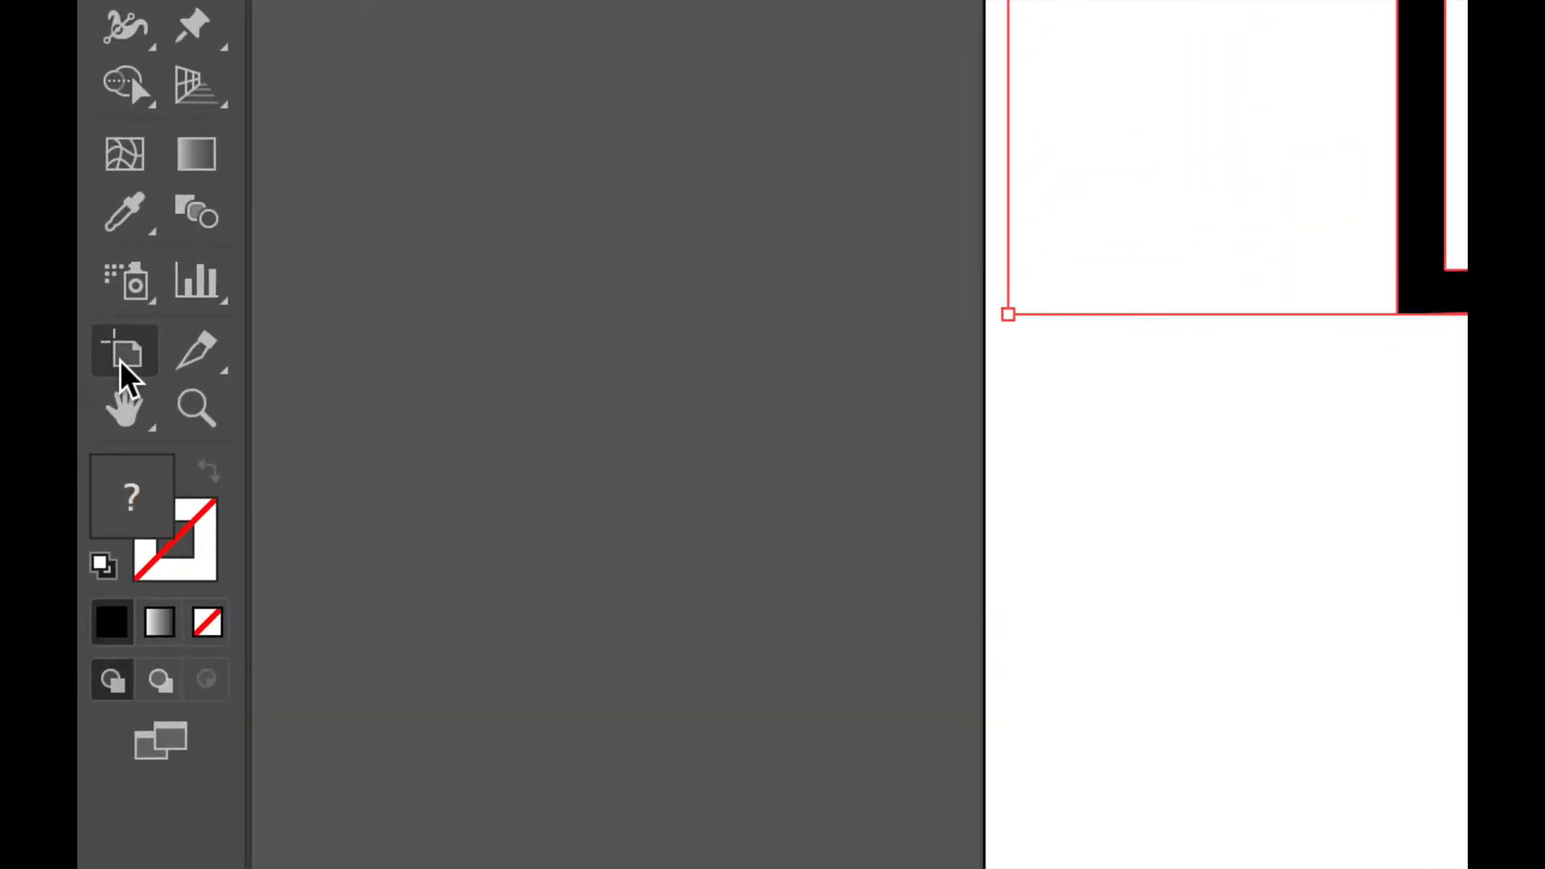
- Shrink the artboard around the logo to about 7.69 by 3.92 in, deselect the artwork and save the document
click(93, 366)
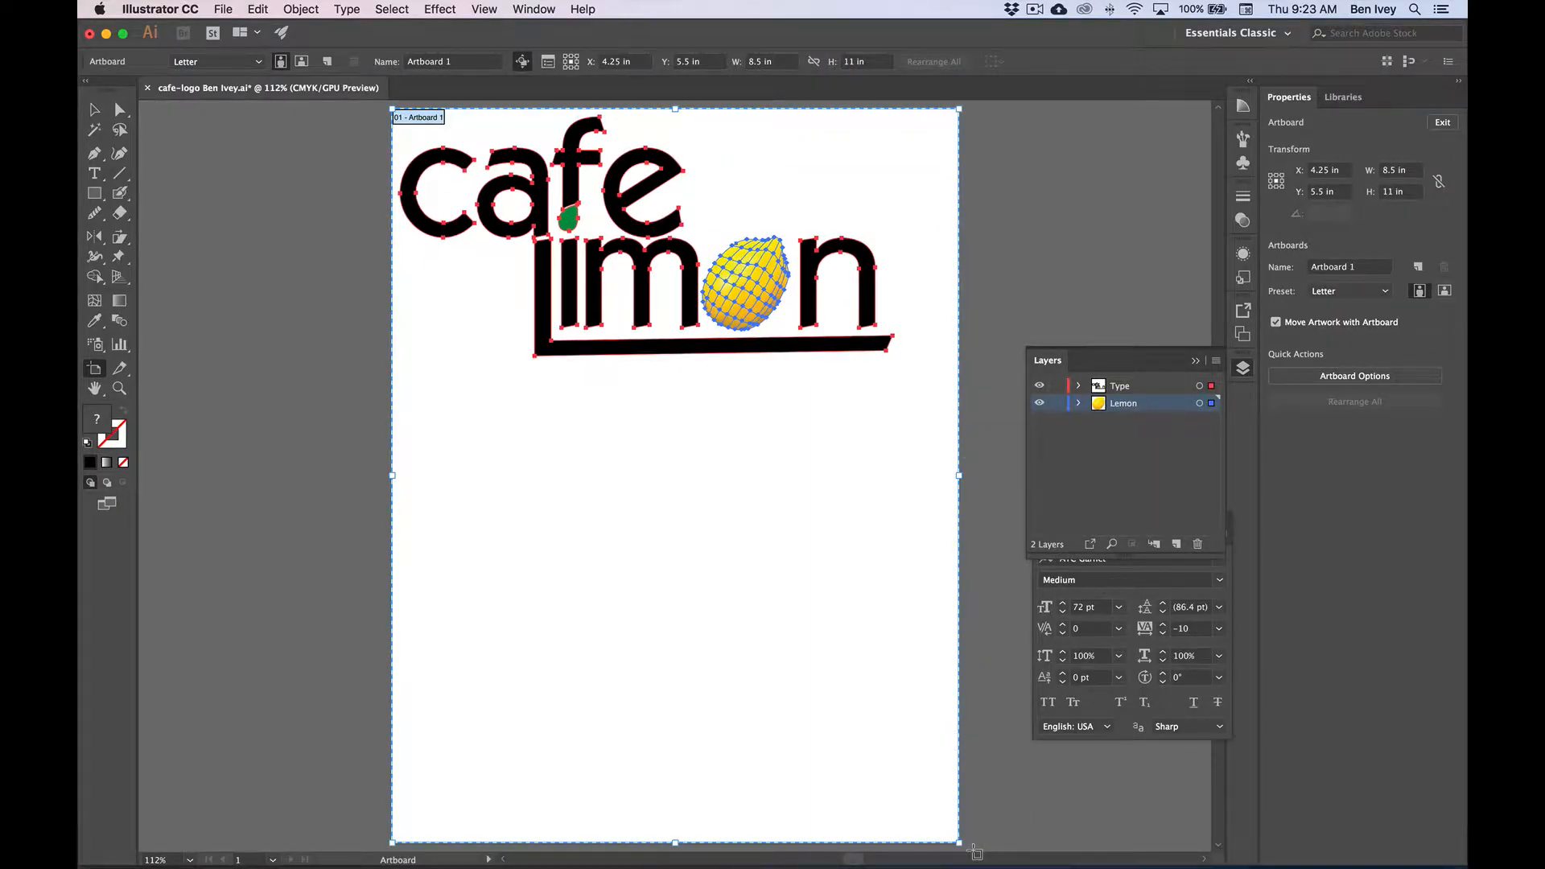
drag(959, 843, 905, 371)
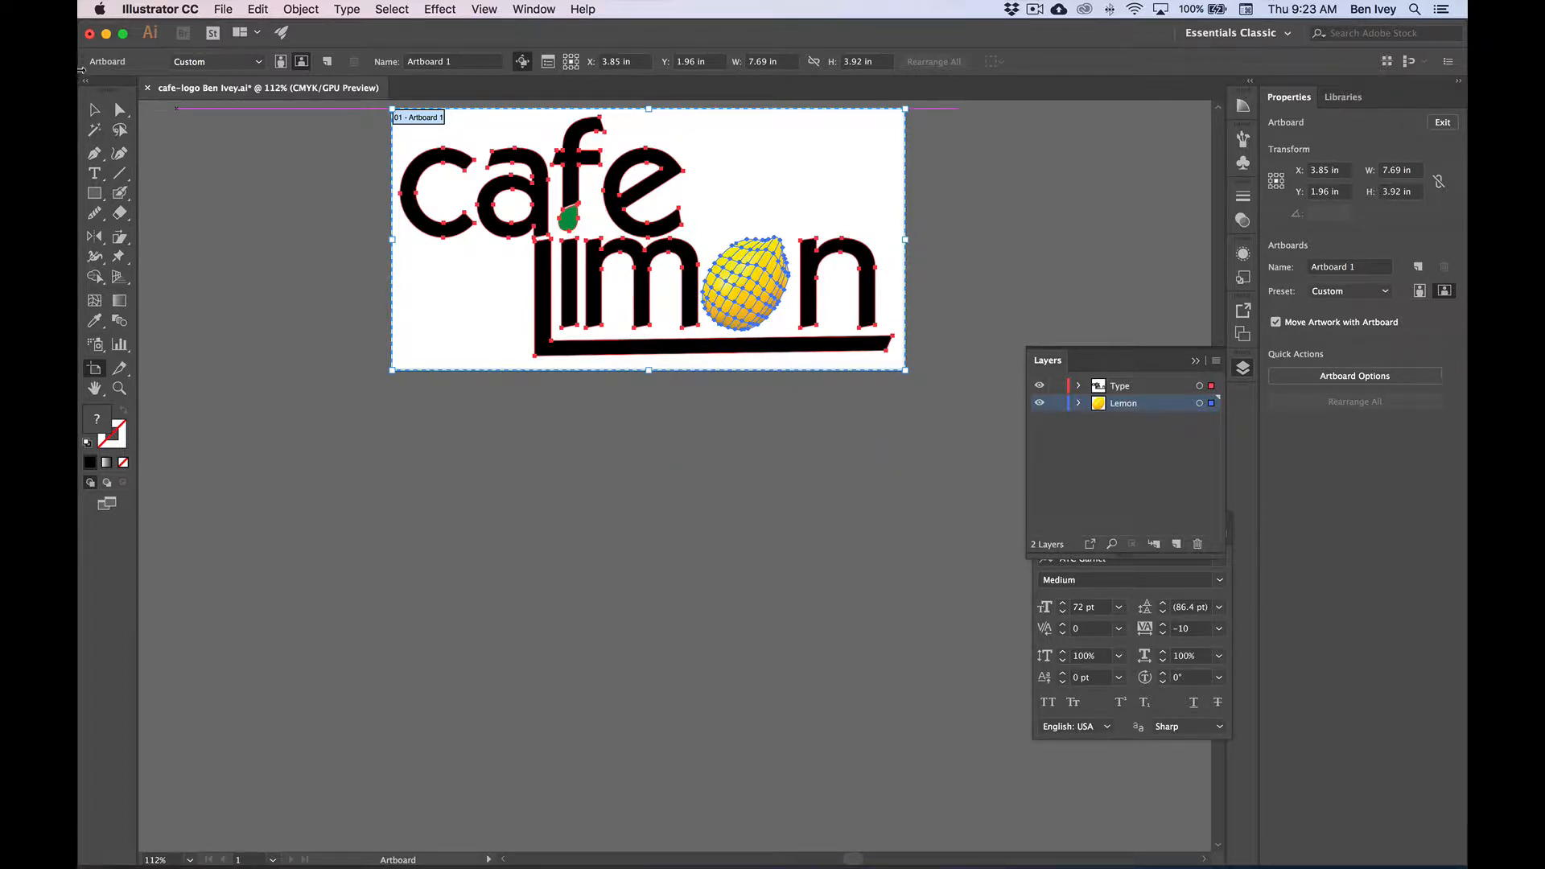
click(95, 110)
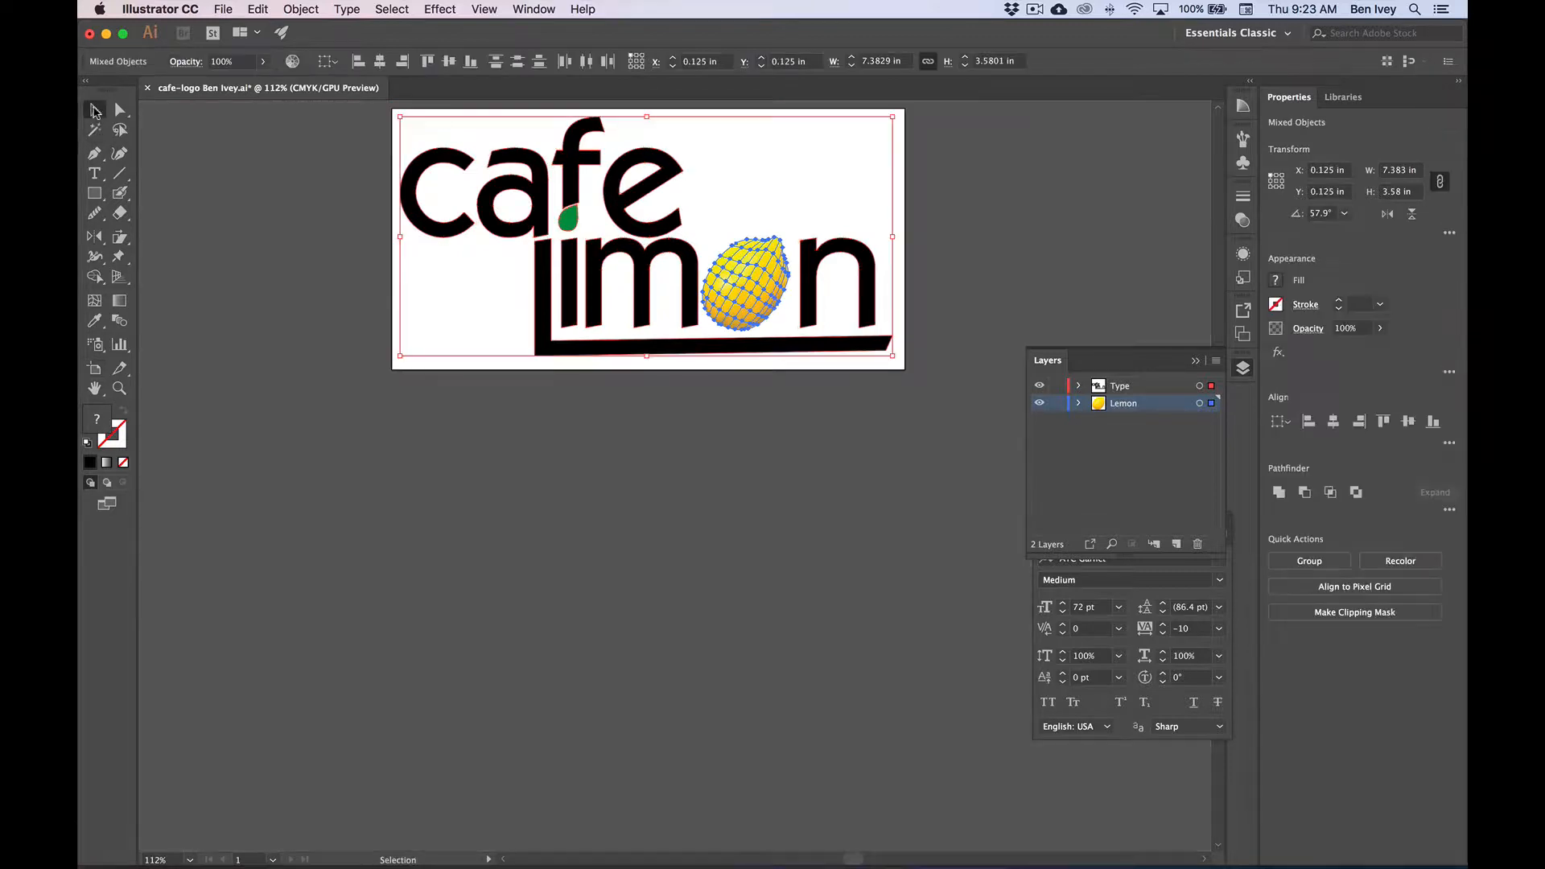
click(255, 147)
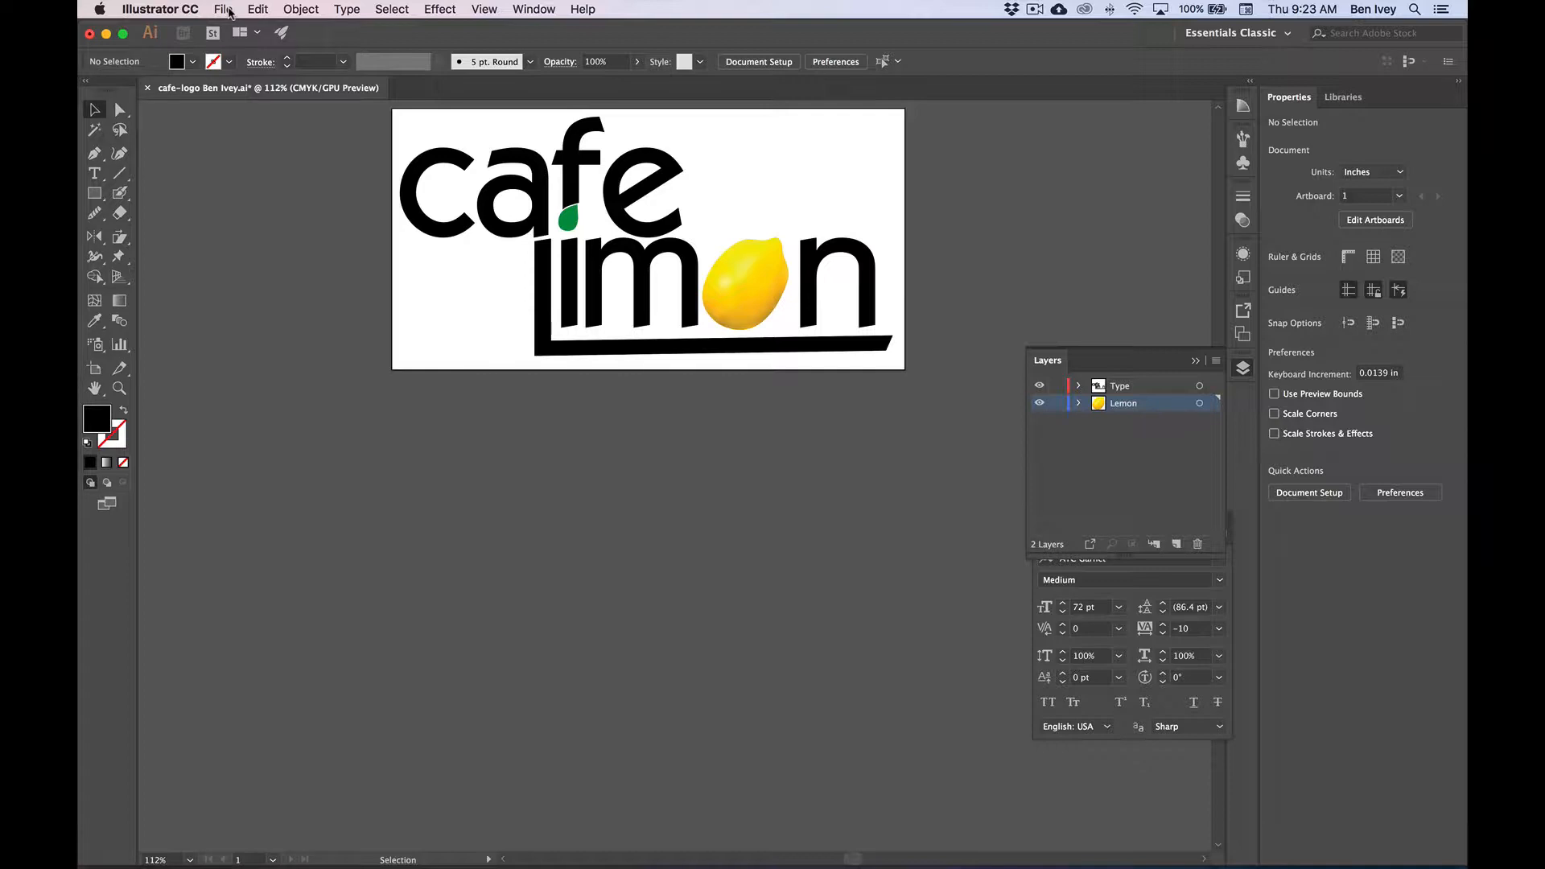
click(228, 12)
click(256, 137)
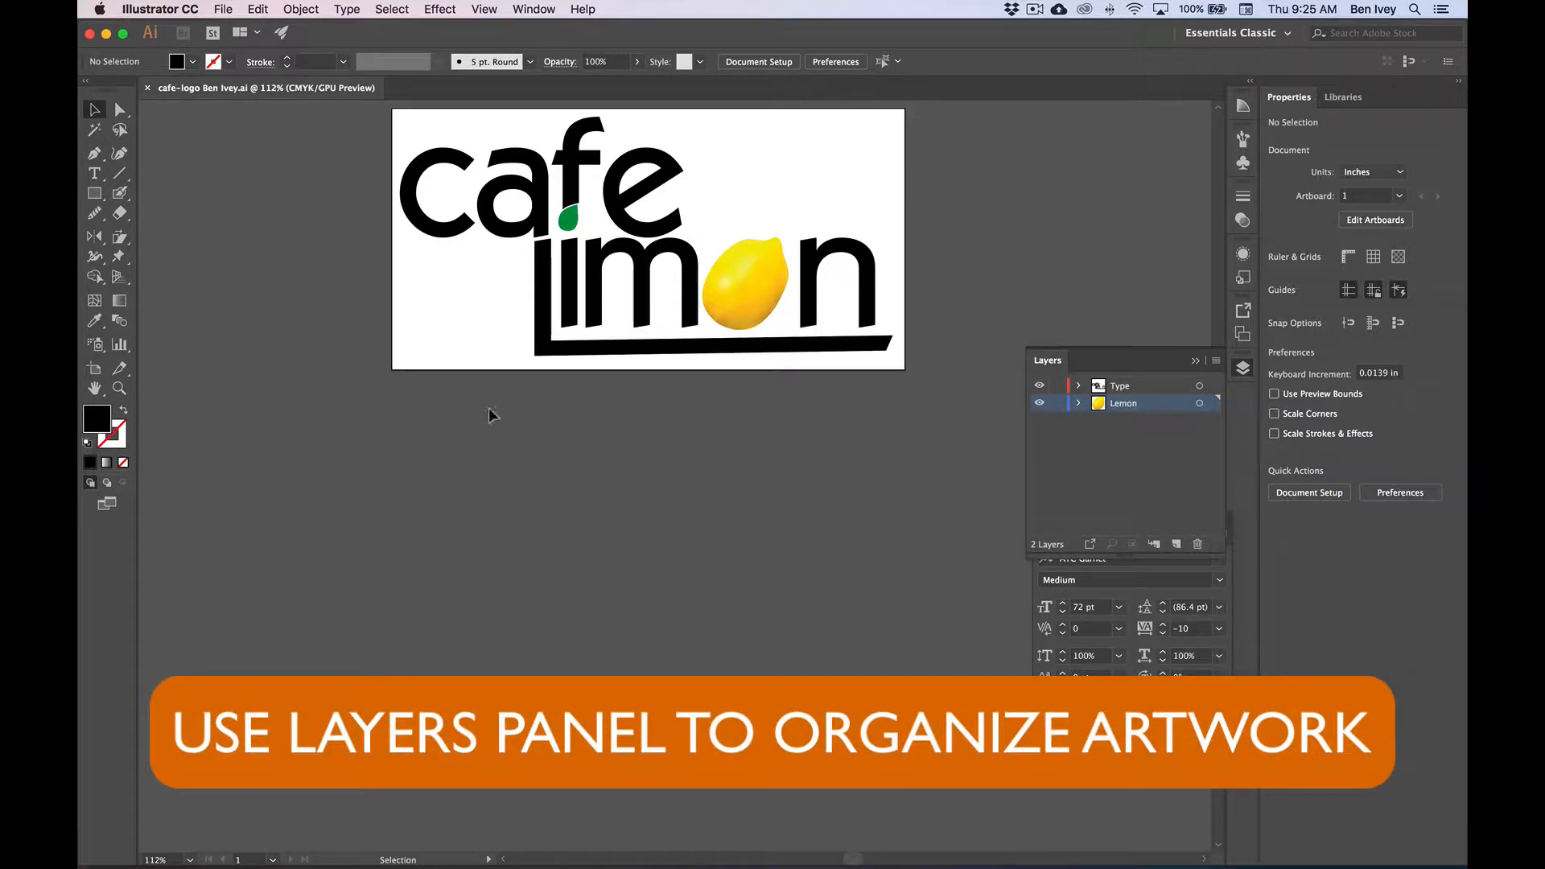
- Group all the lettering and the lemon into one object and check the contents of the Type layer
click(403, 7)
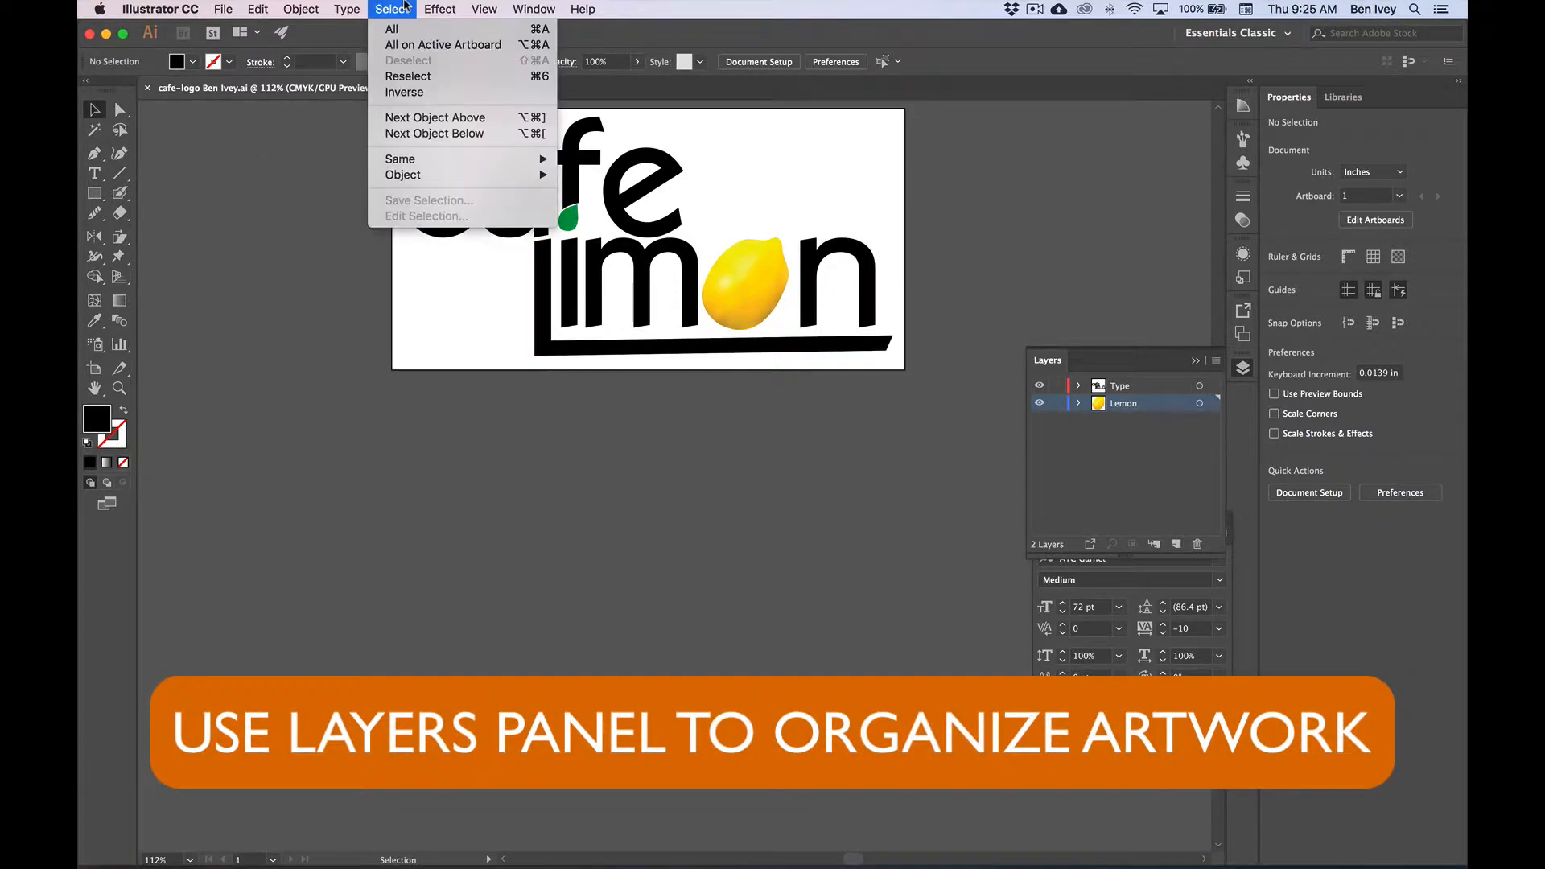
click(399, 34)
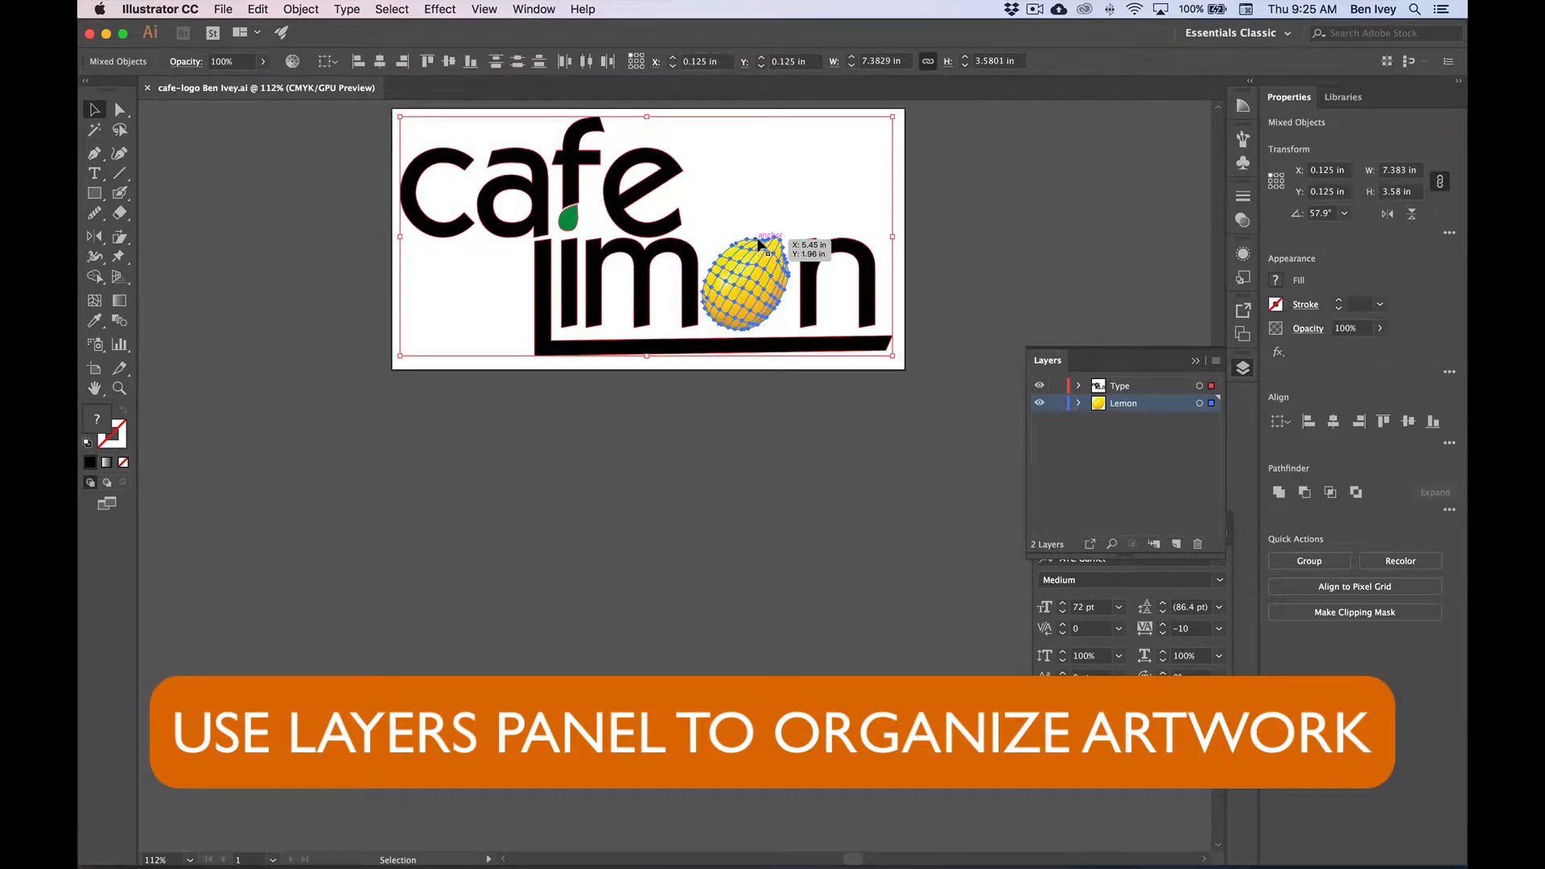
click(288, 6)
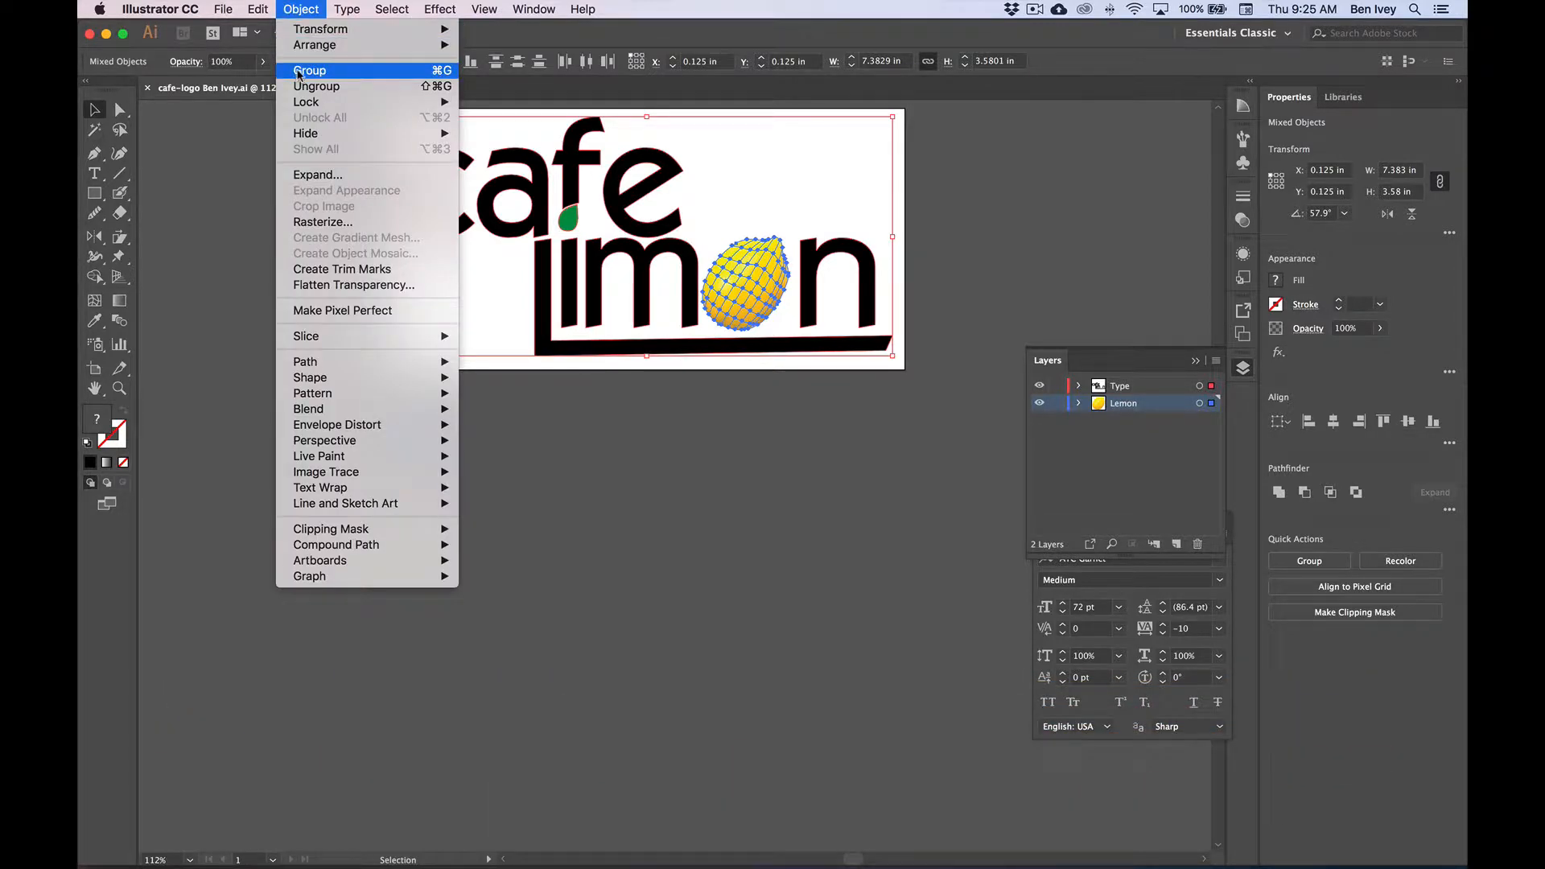
click(299, 71)
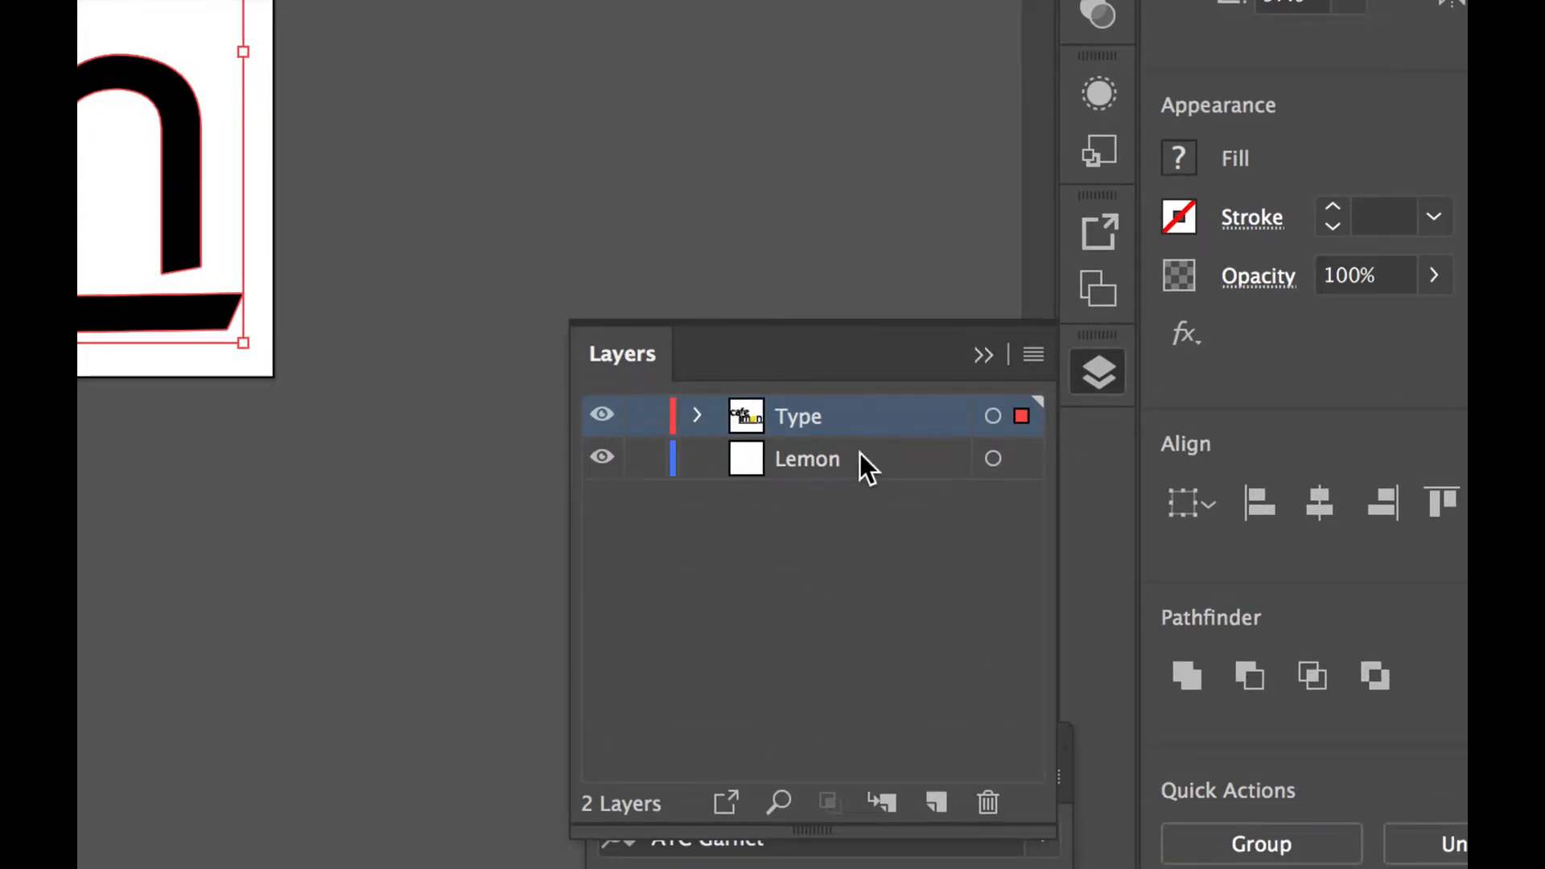
click(694, 414)
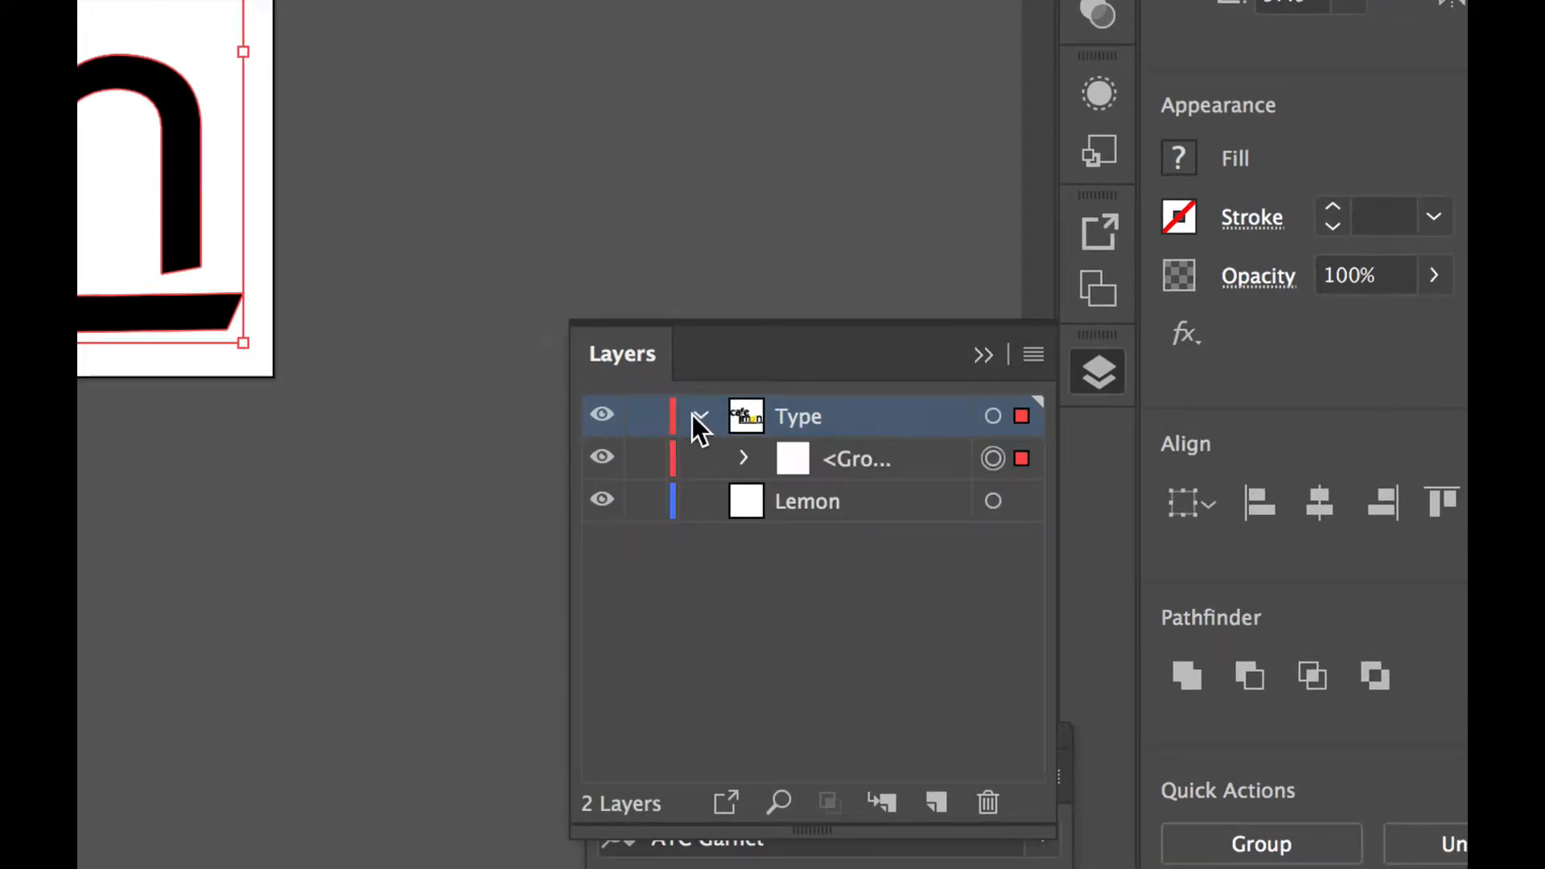
click(742, 458)
click(749, 457)
click(698, 417)
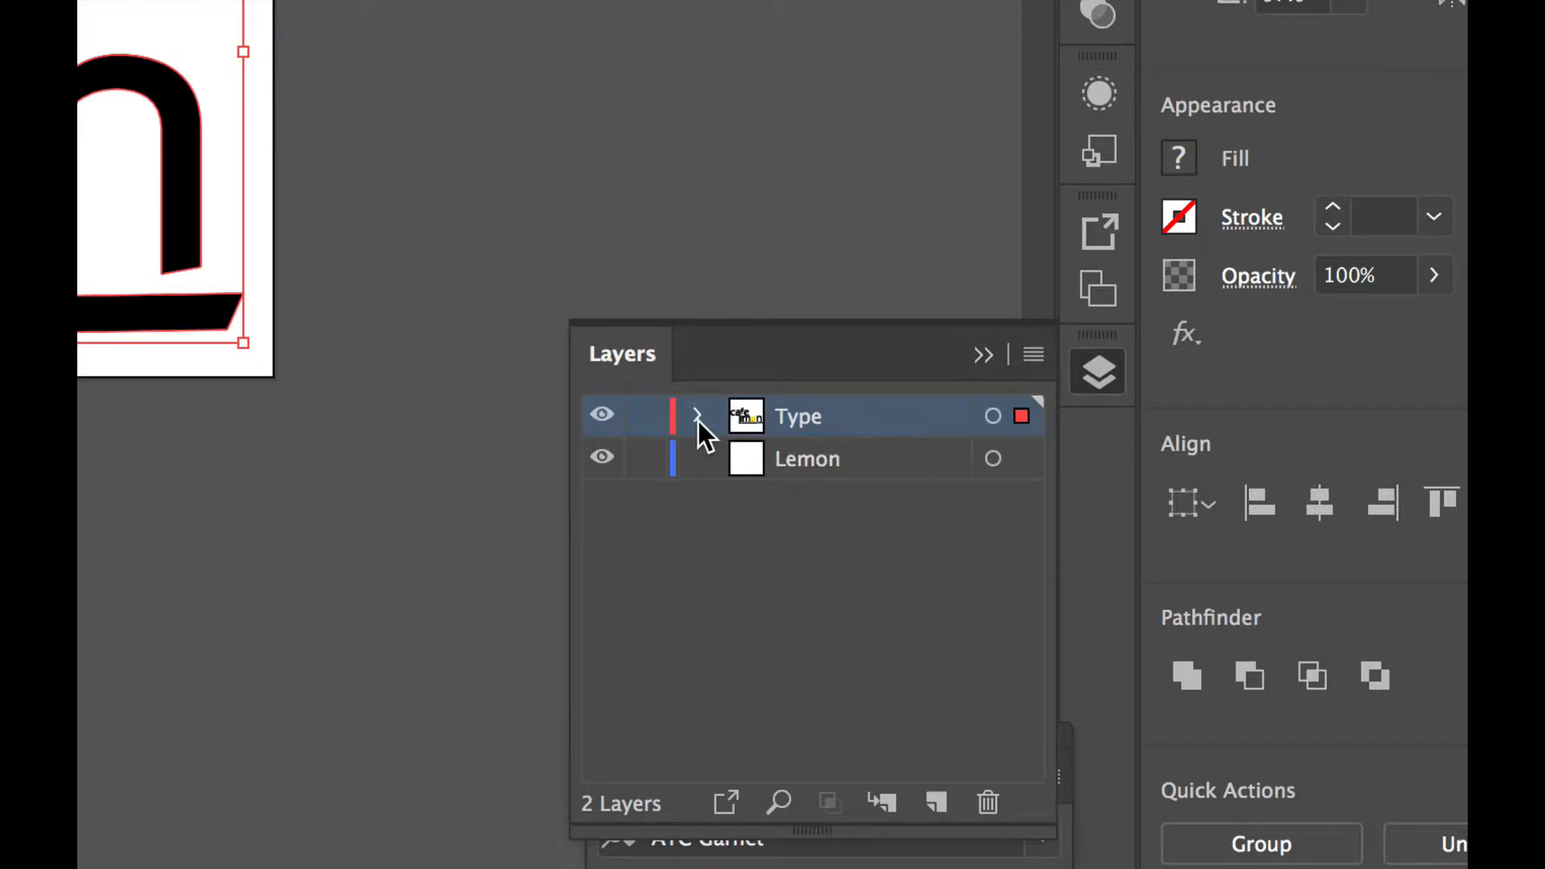
- Rename the Type layer as Four-Color Logo and delete the empty Lemon layer
double_click(799, 417)
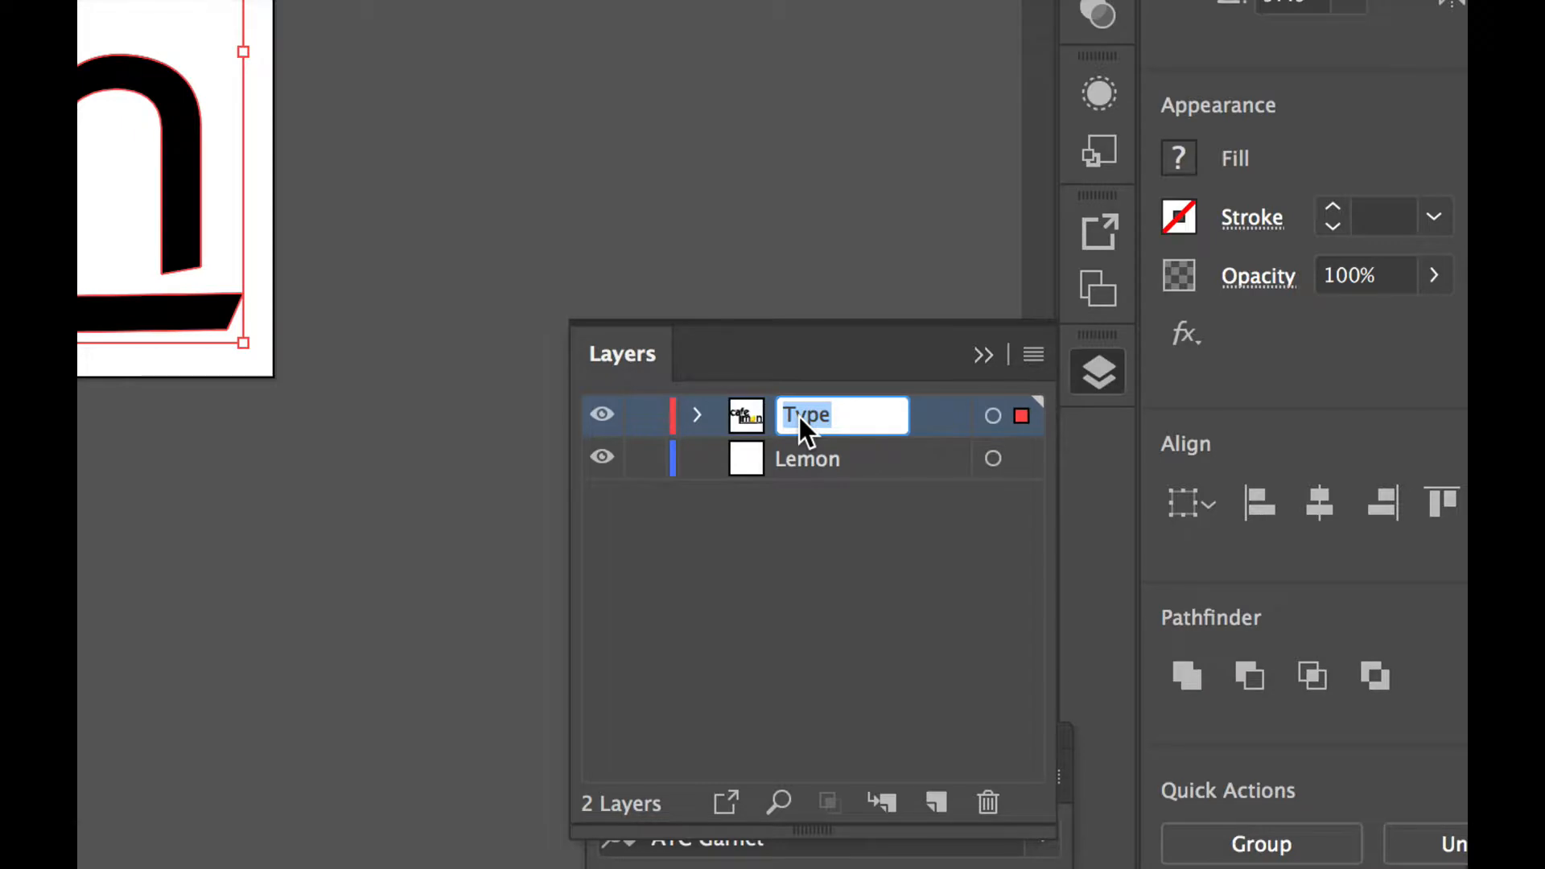
text(Four-Color L)
text(ogo)
key(Return)
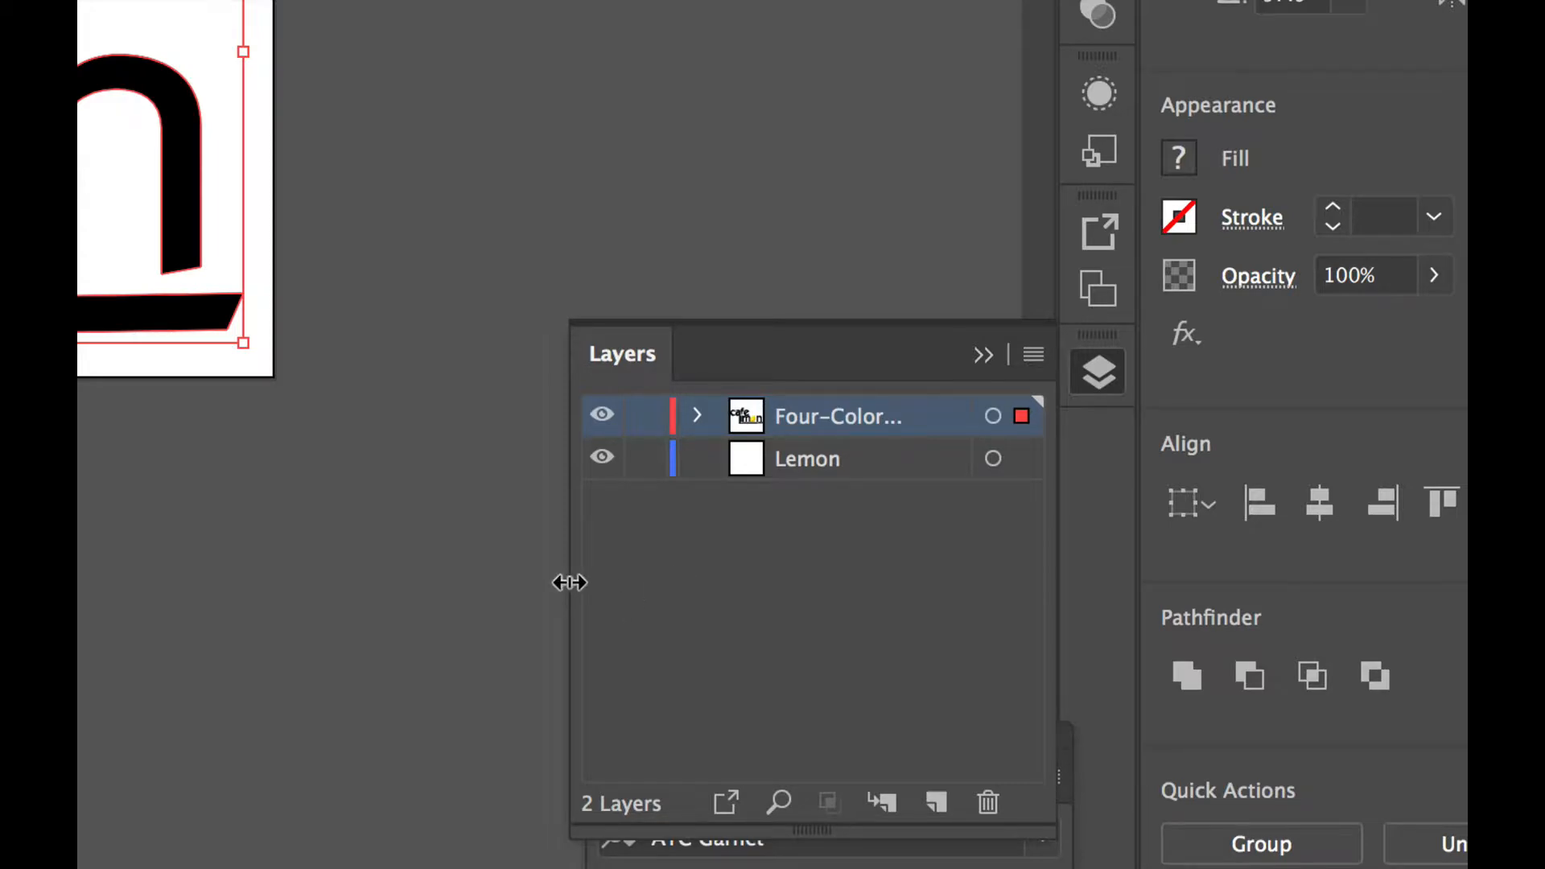
drag(570, 582, 416, 583)
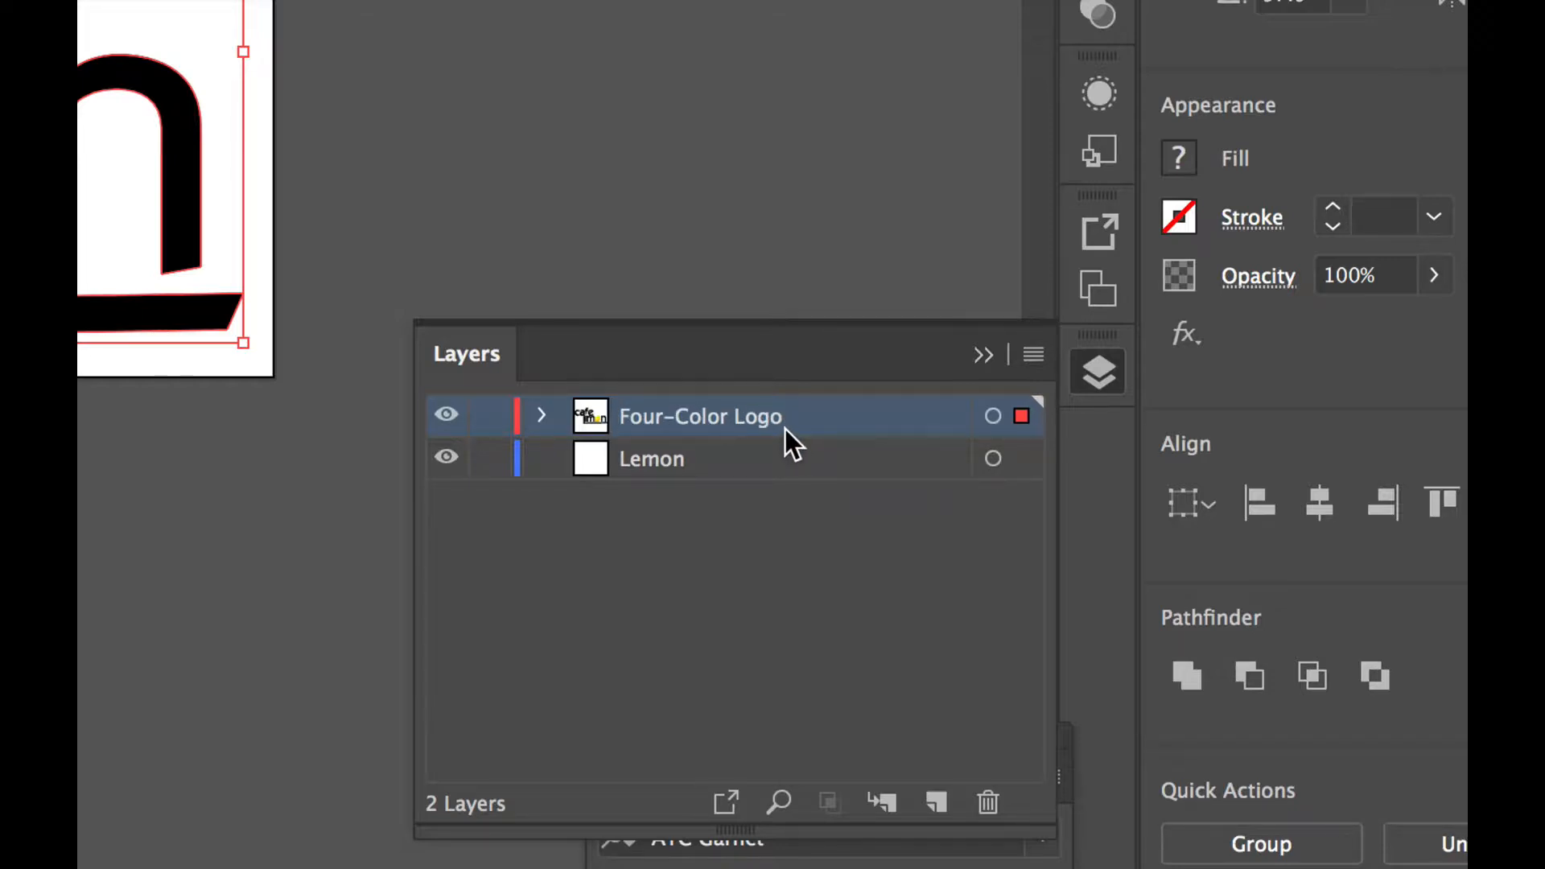
click(721, 461)
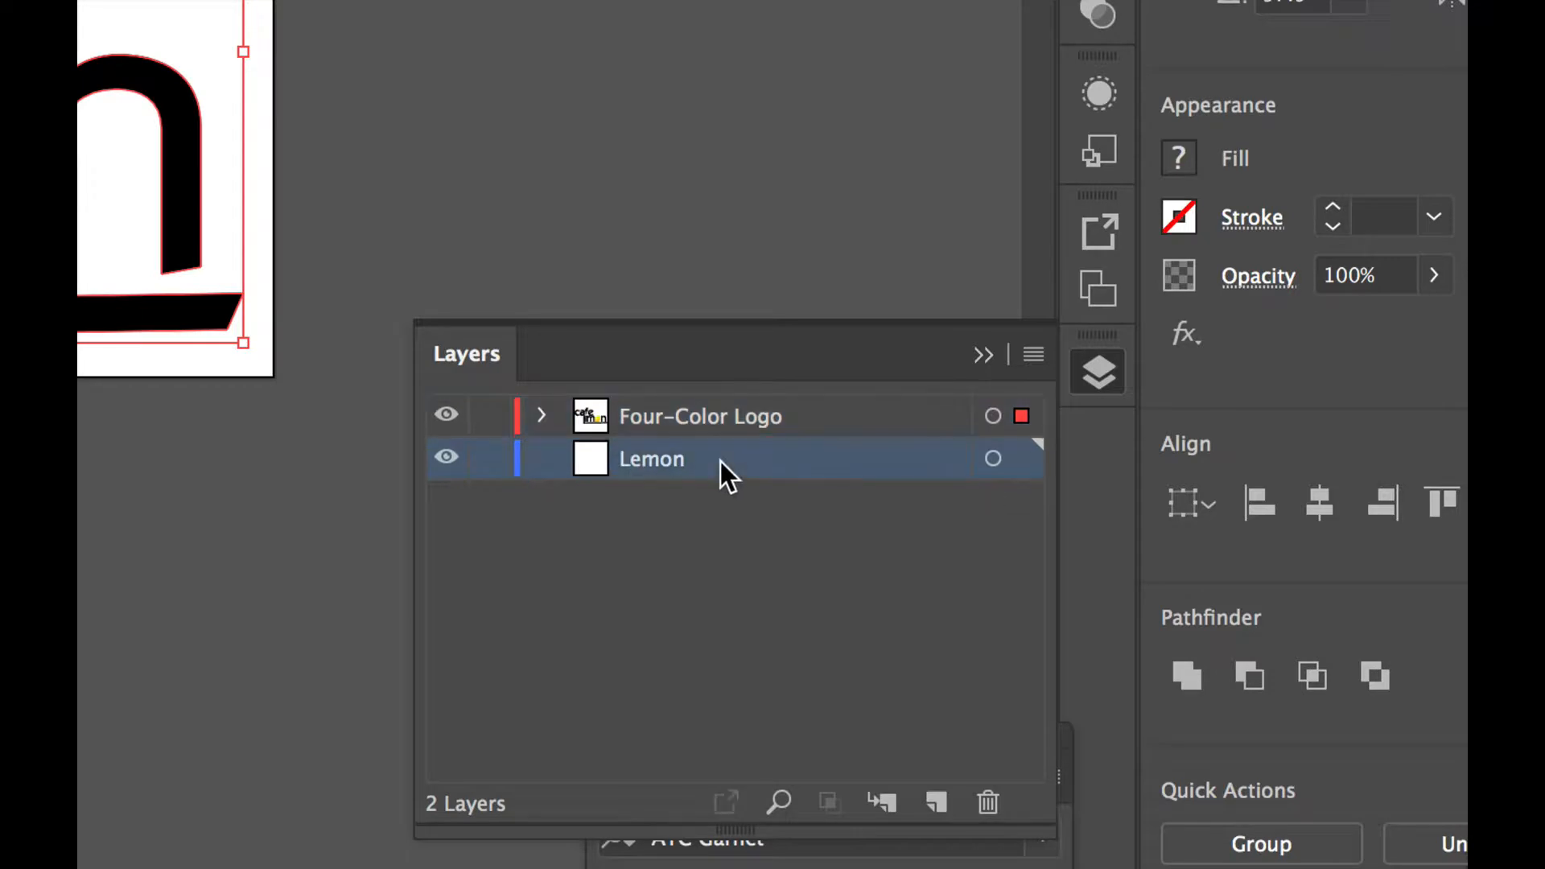
click(988, 802)
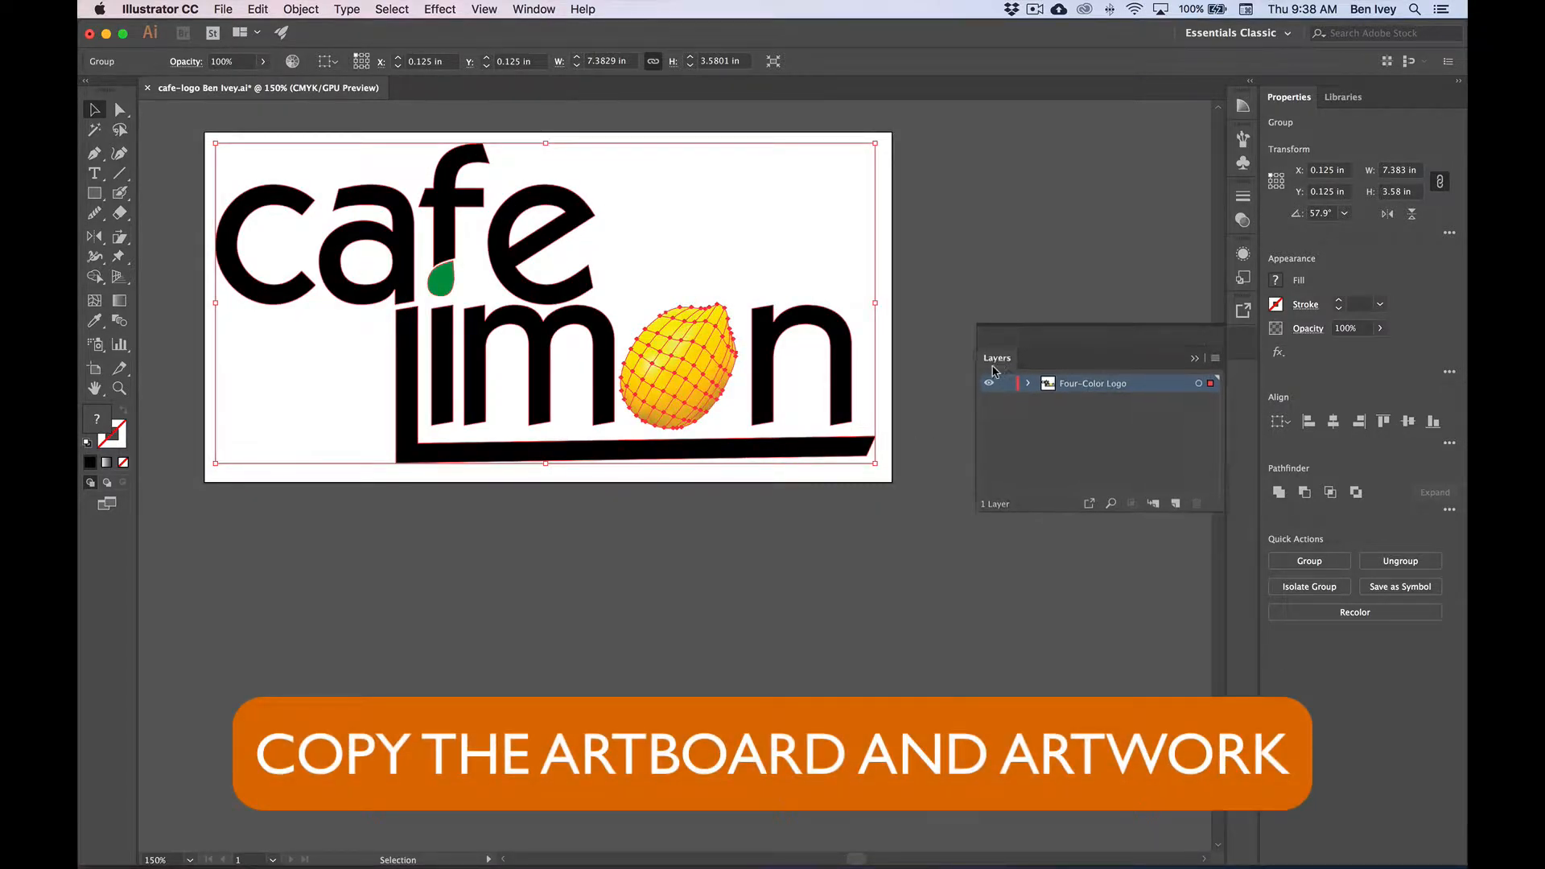
- Detach the Layers panel from its dock and display the Artboards panel beside it
drag(1001, 341, 892, 429)
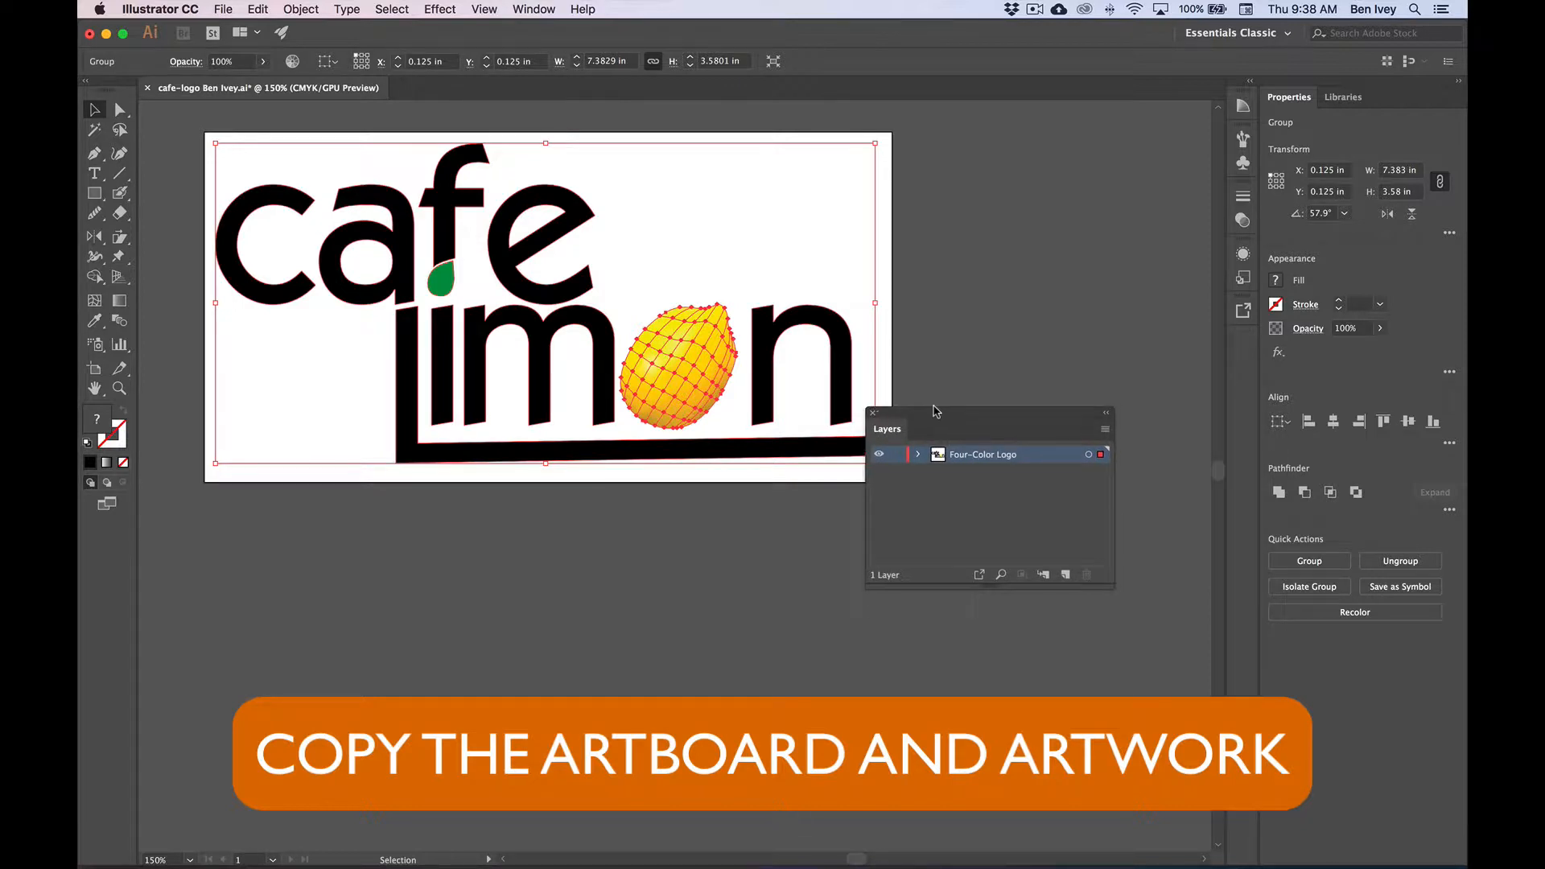
click(534, 9)
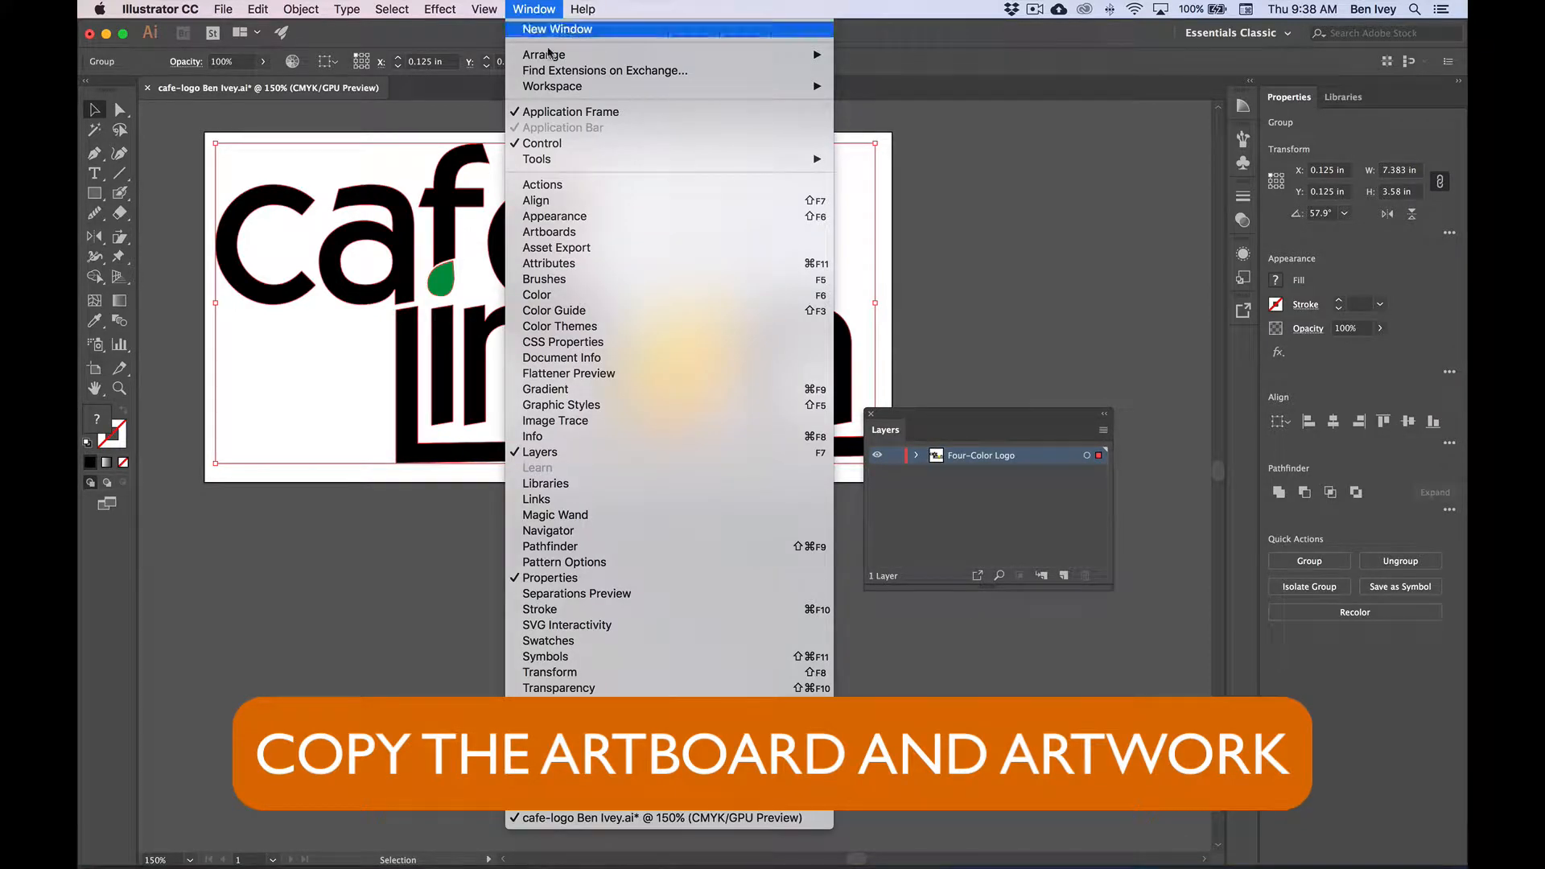
click(609, 231)
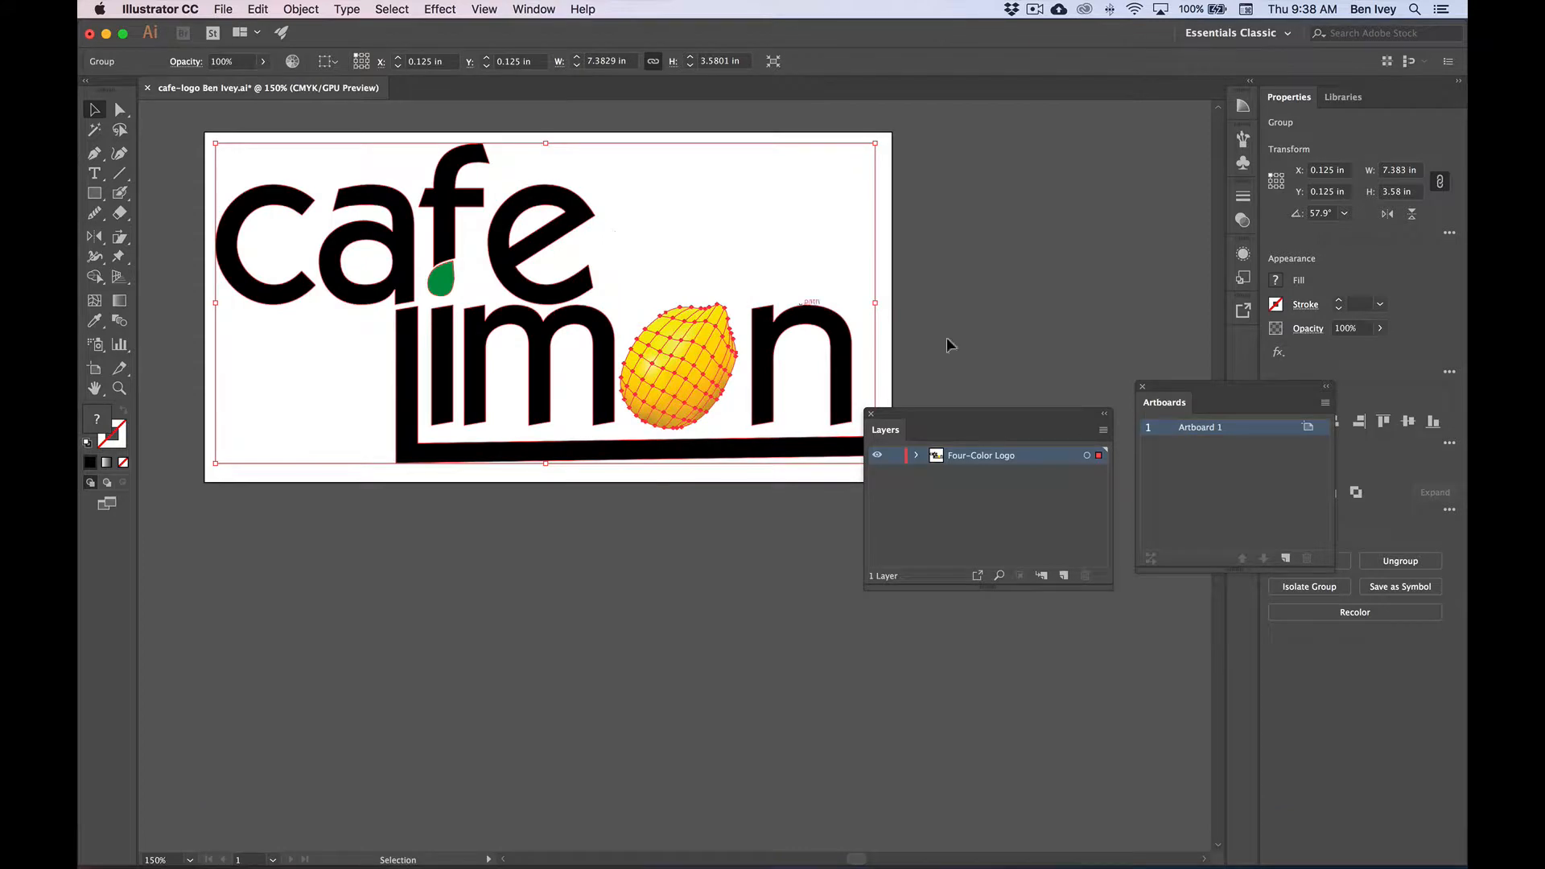
drag(1179, 391, 1174, 409)
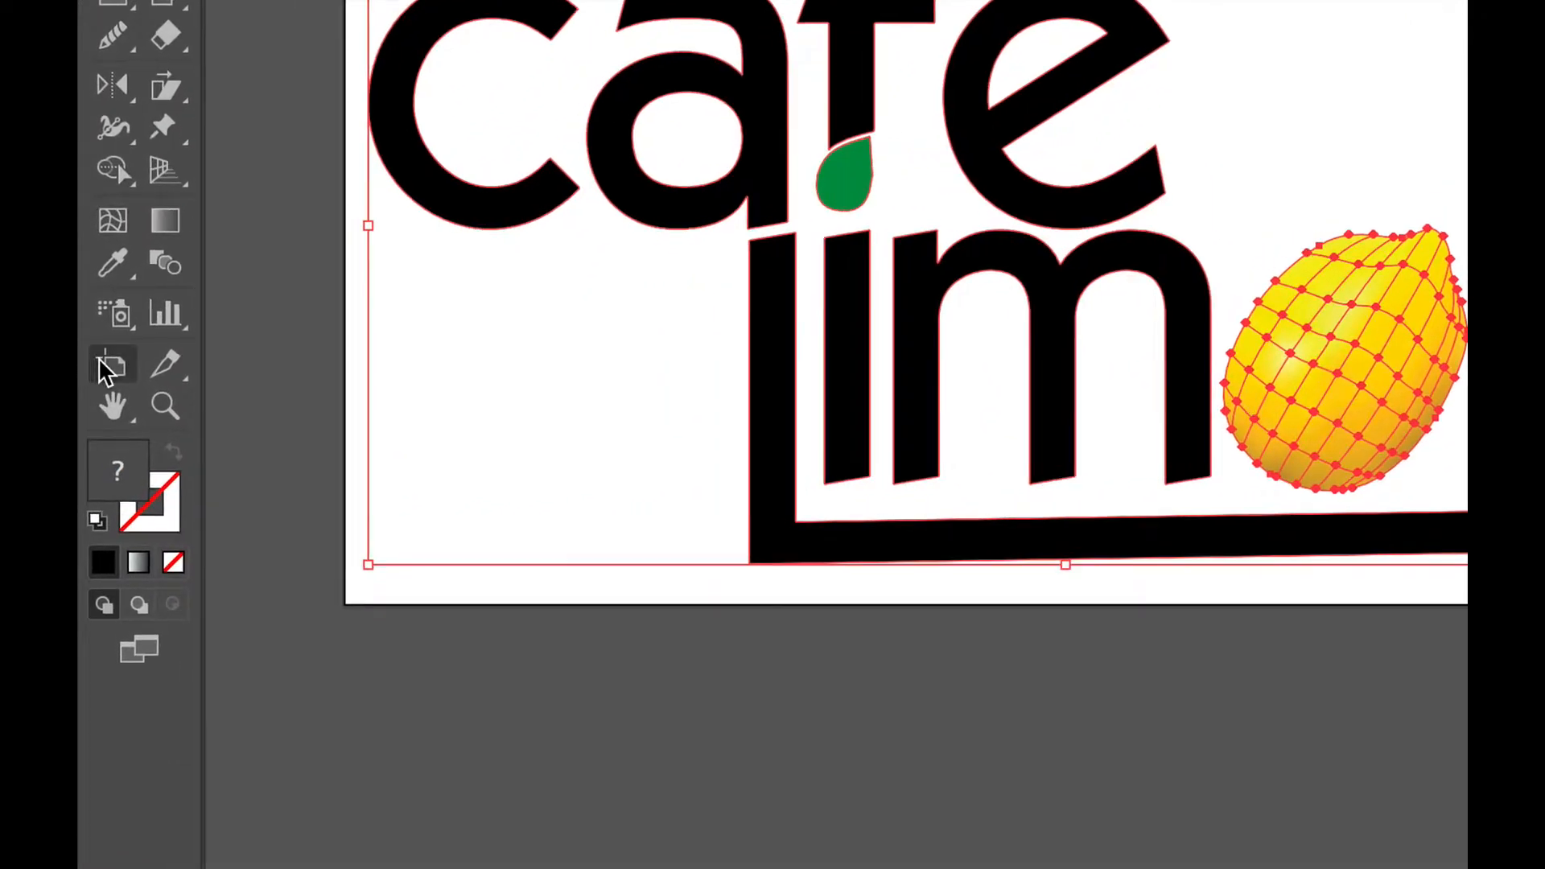
- Rename Artboard 1 as Four Color
click(94, 369)
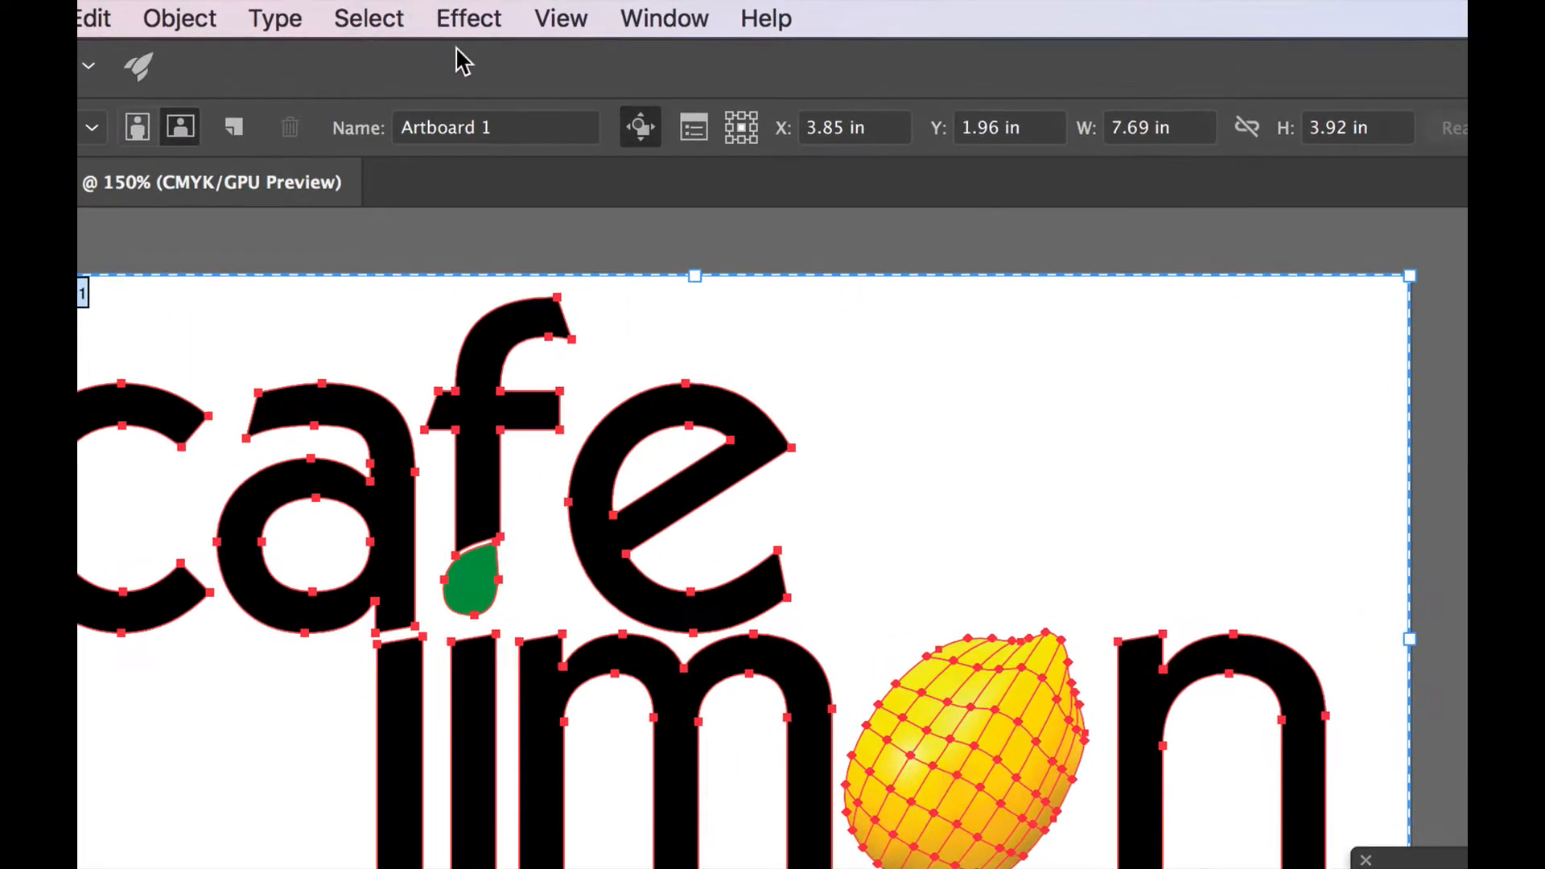
click(500, 127)
drag(500, 127, 376, 127)
text(Four Color)
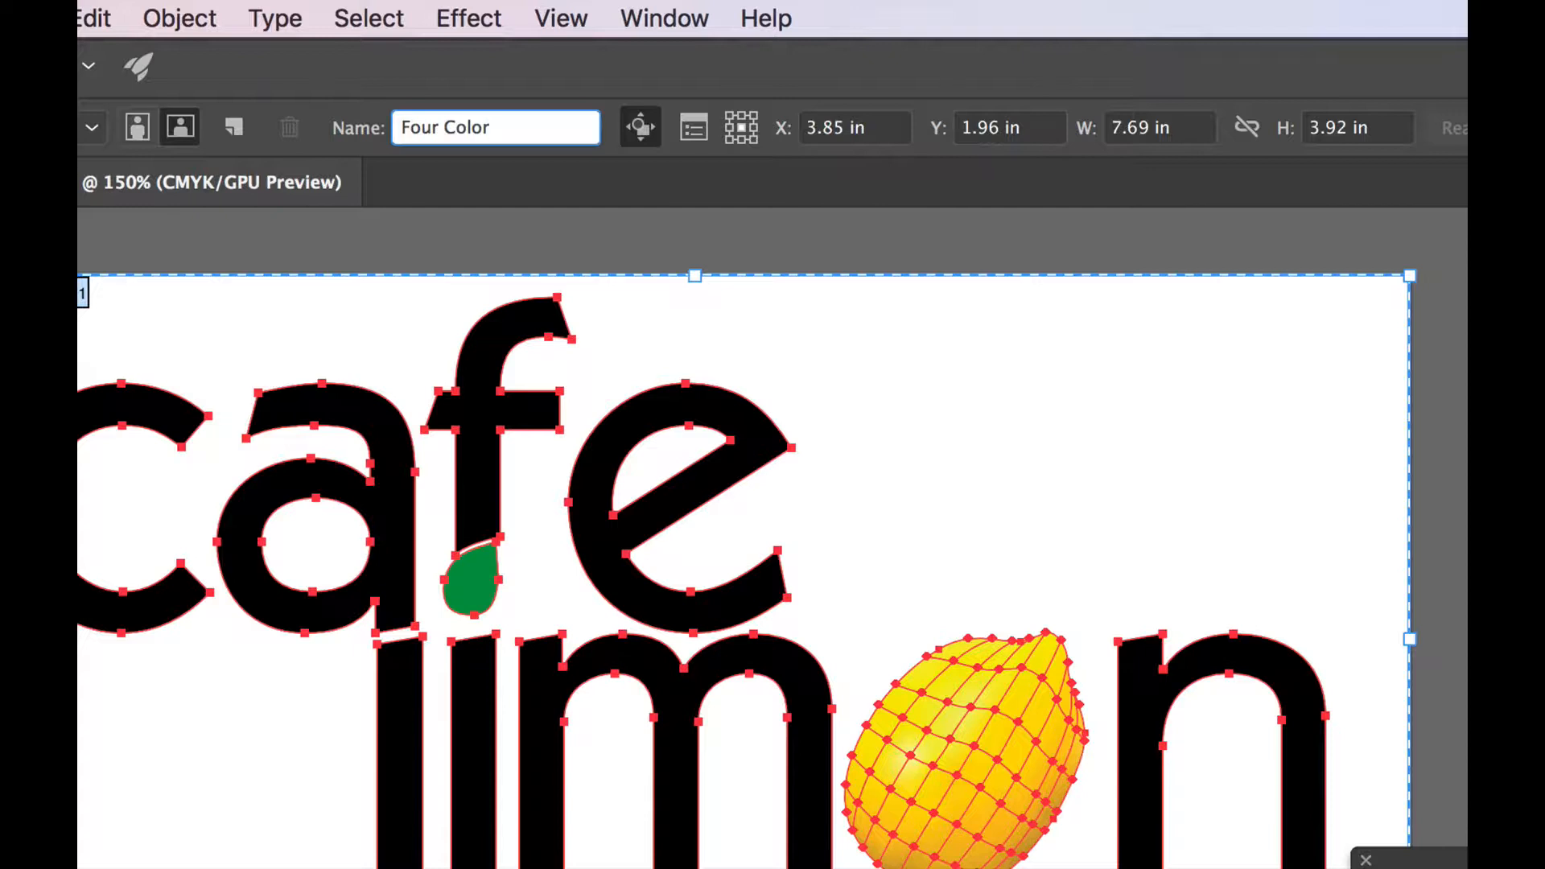
key(Return)
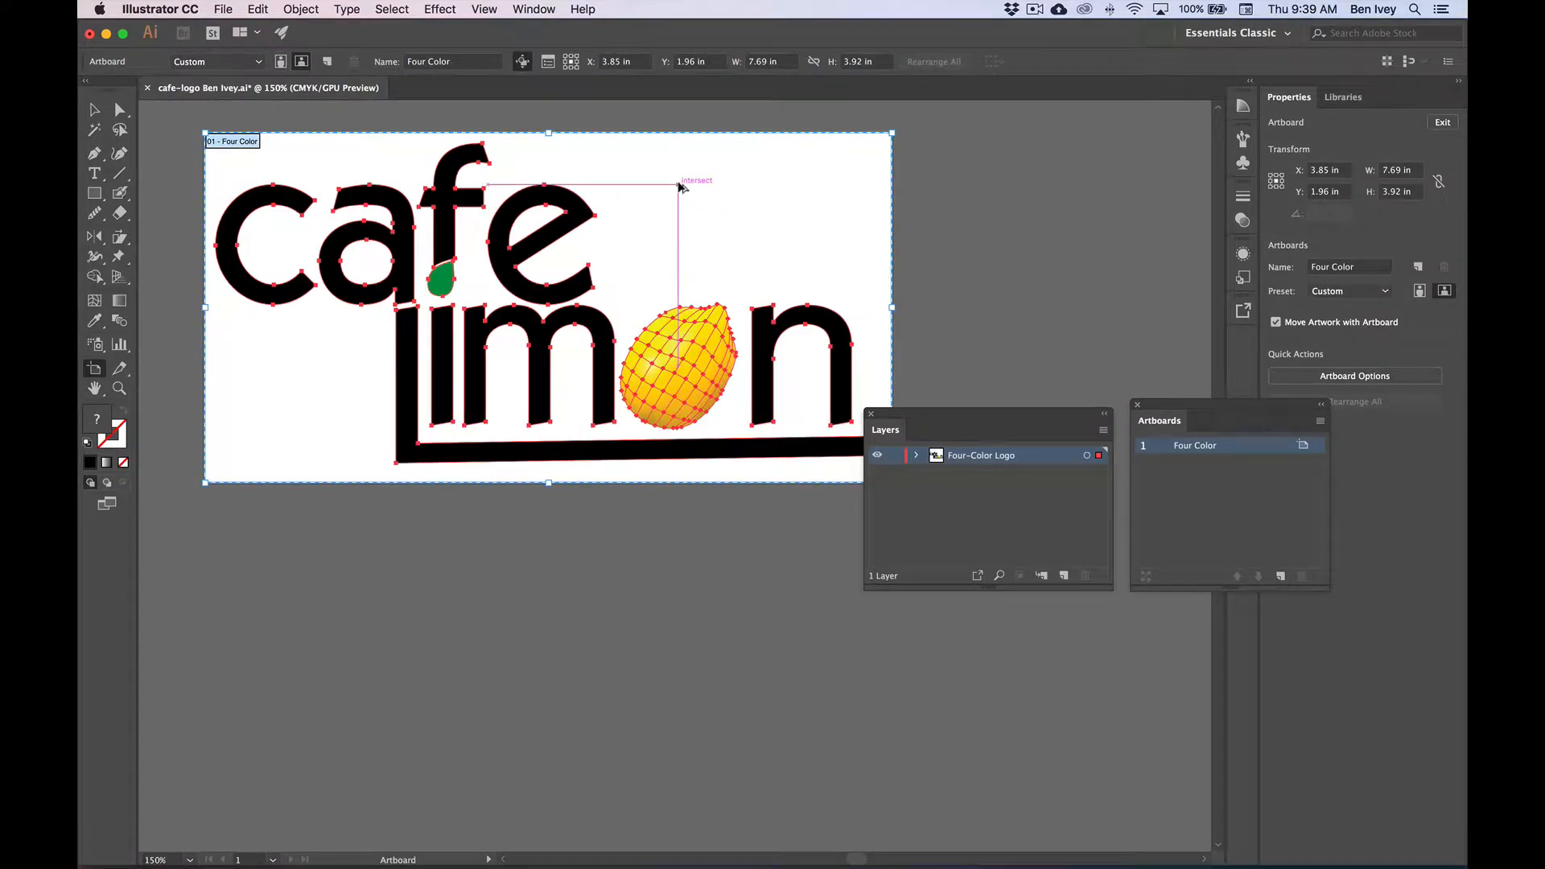
- Duplicate the Four Color artboard with its artwork directly below the original and name the copy Two Color
drag(678, 187, 681, 557)
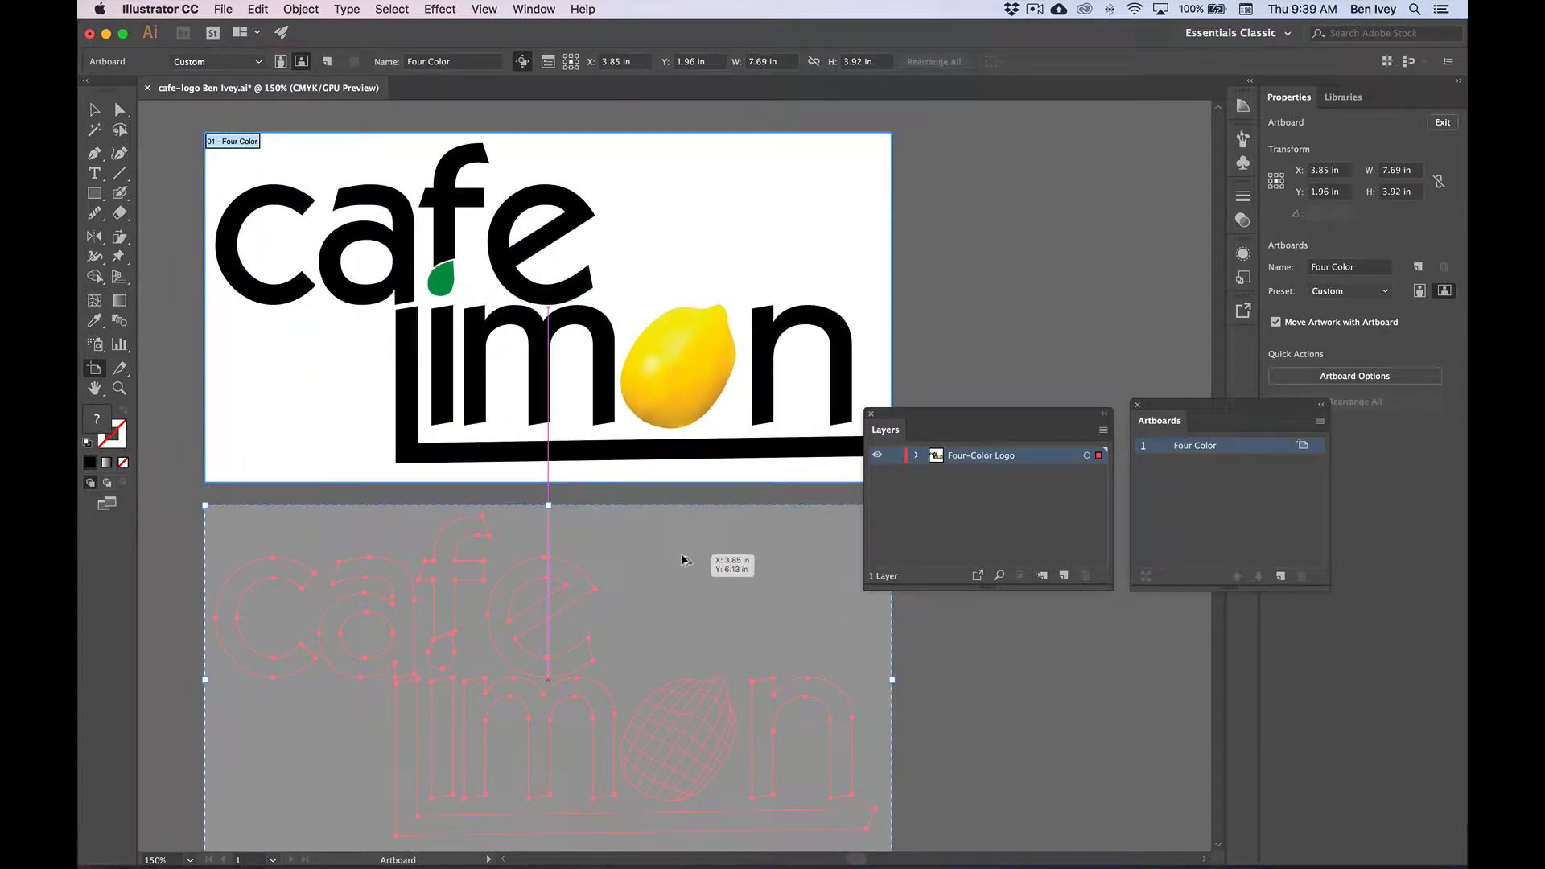
drag(681, 560, 682, 559)
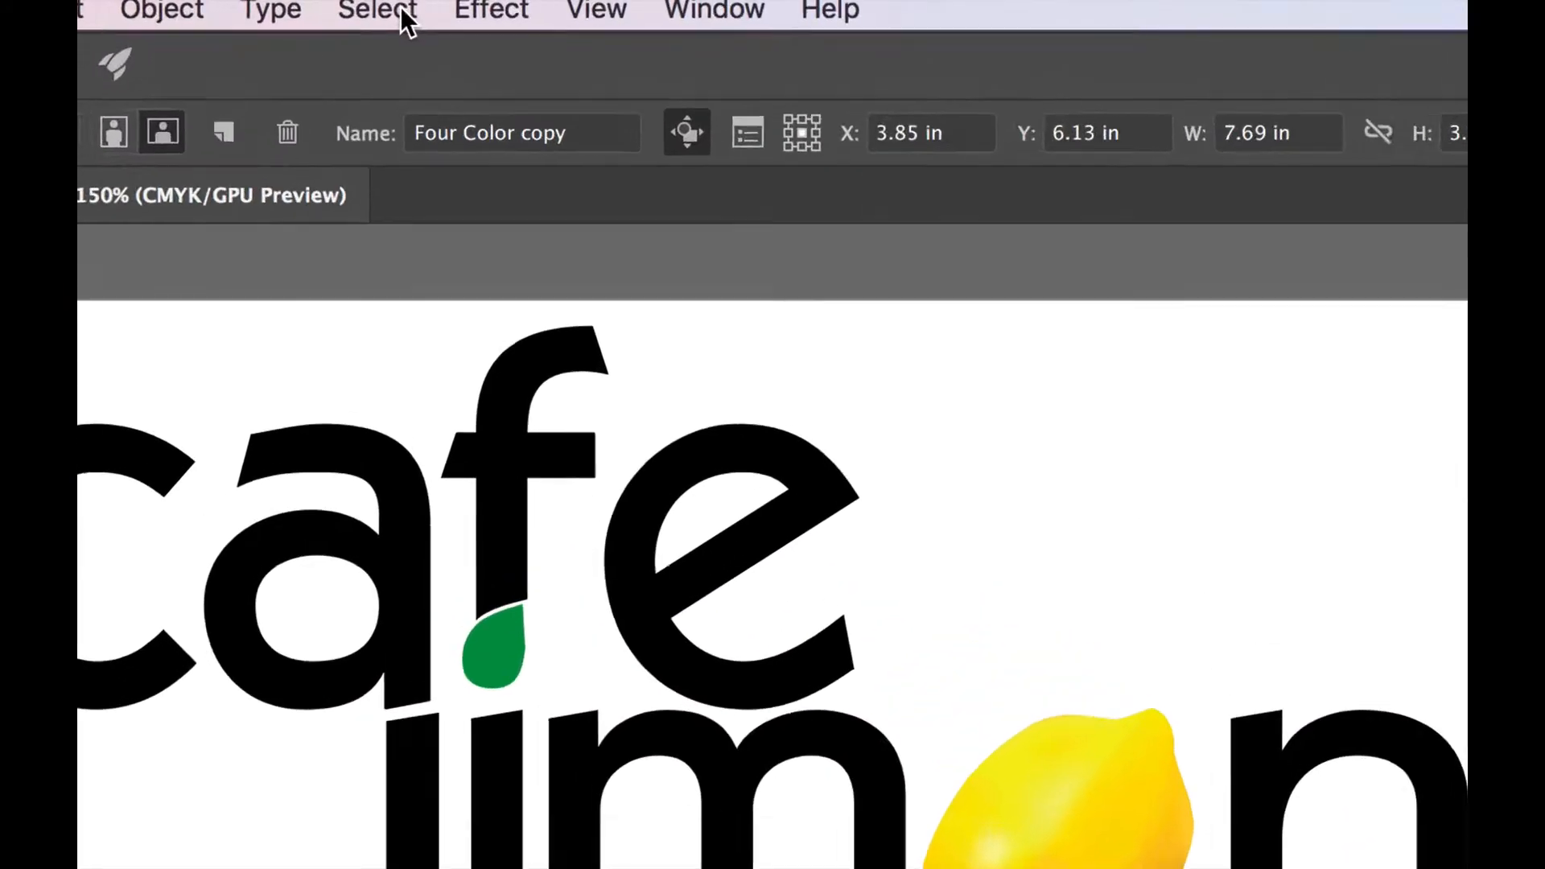
click(438, 61)
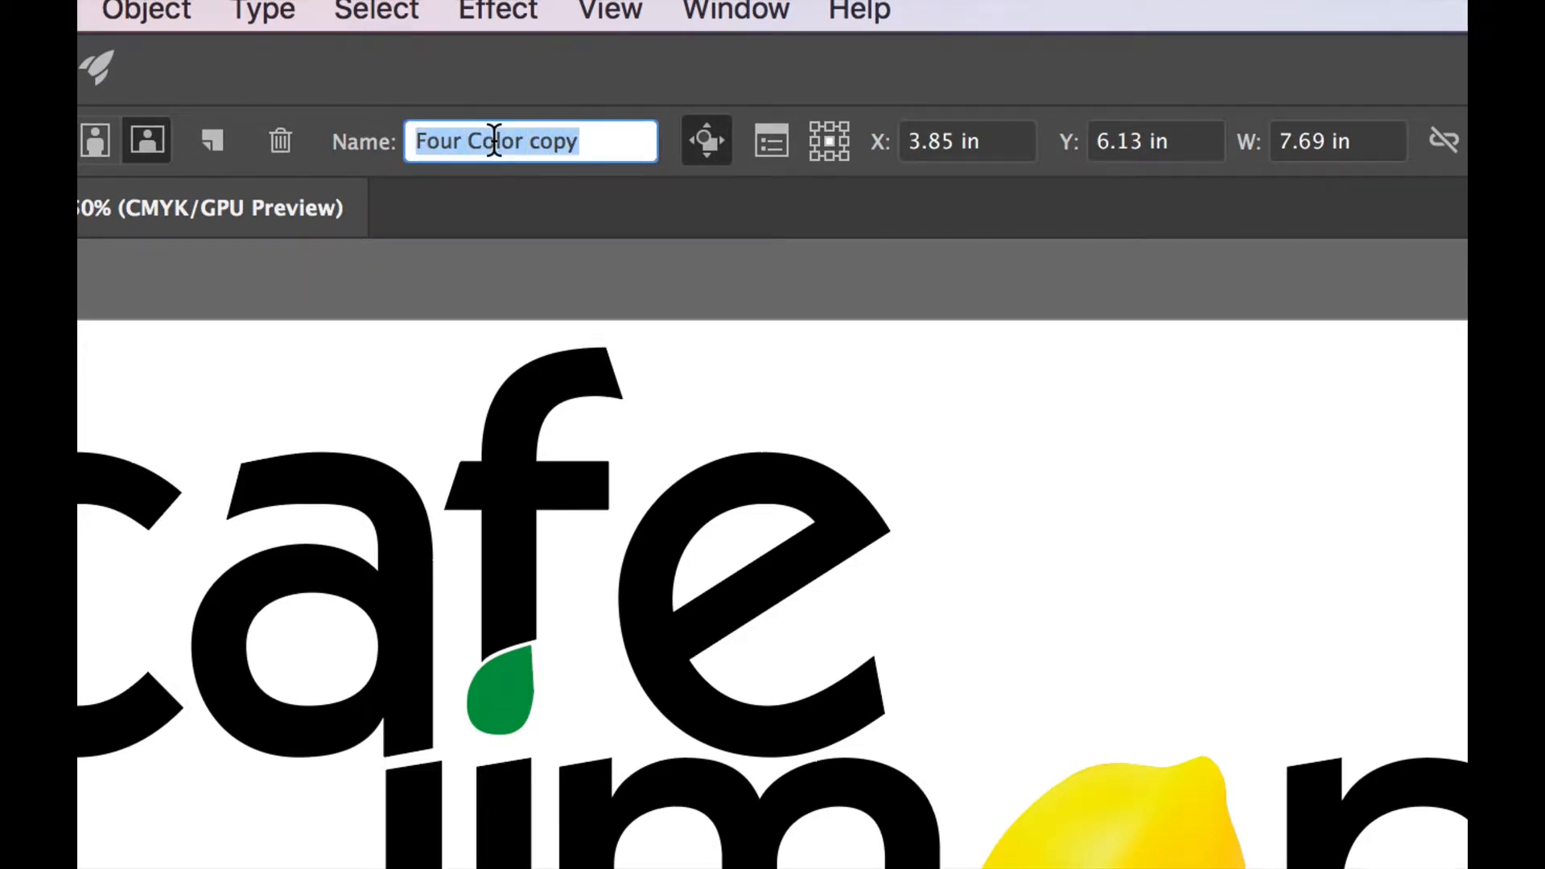
text(Two Color)
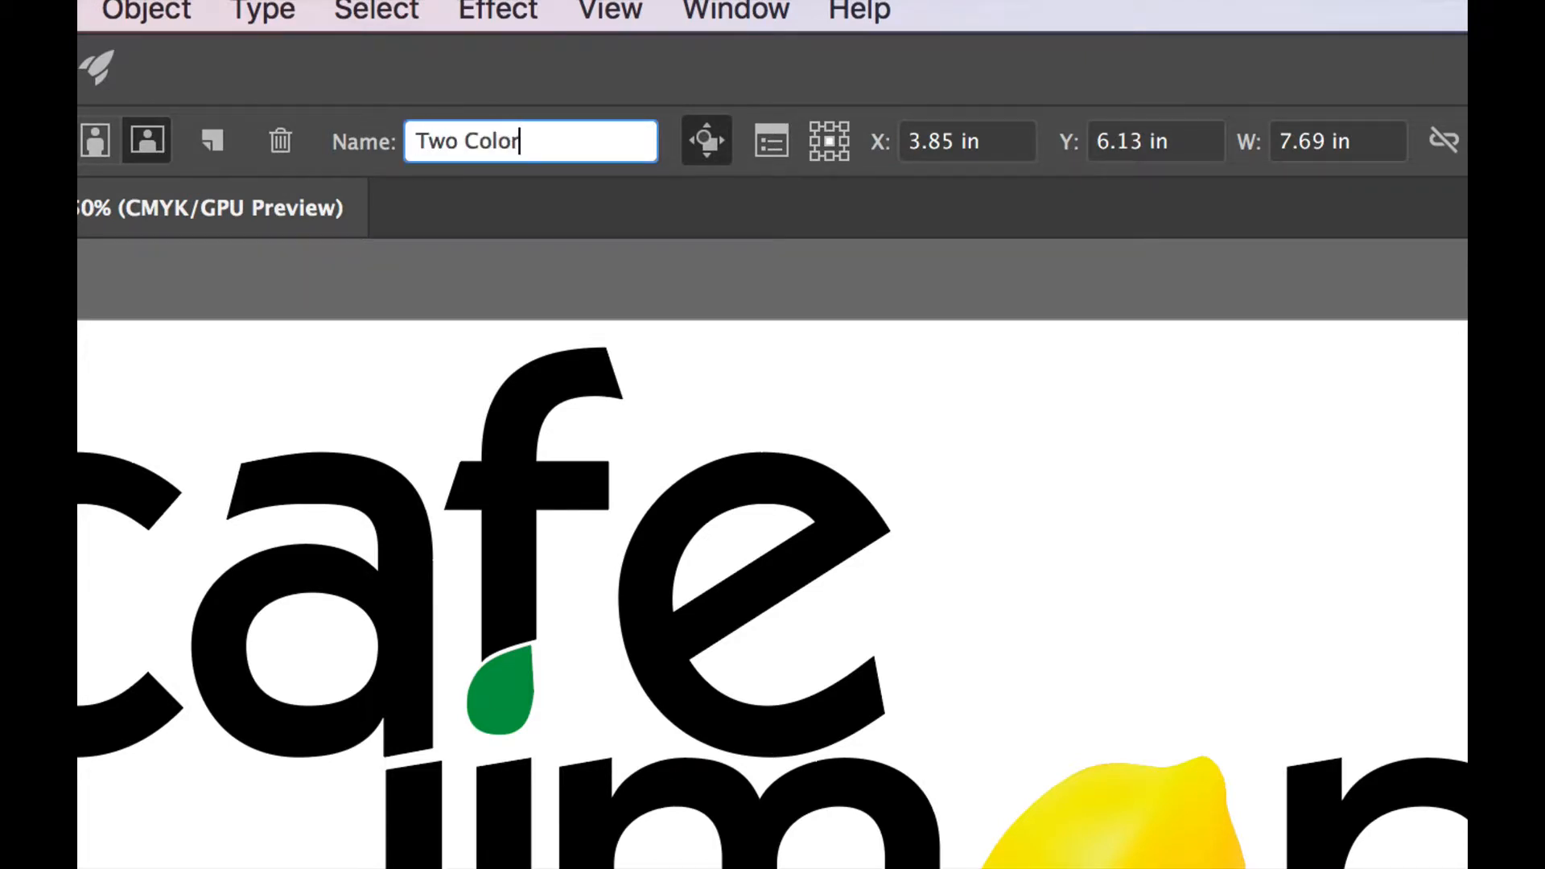
key(Return)
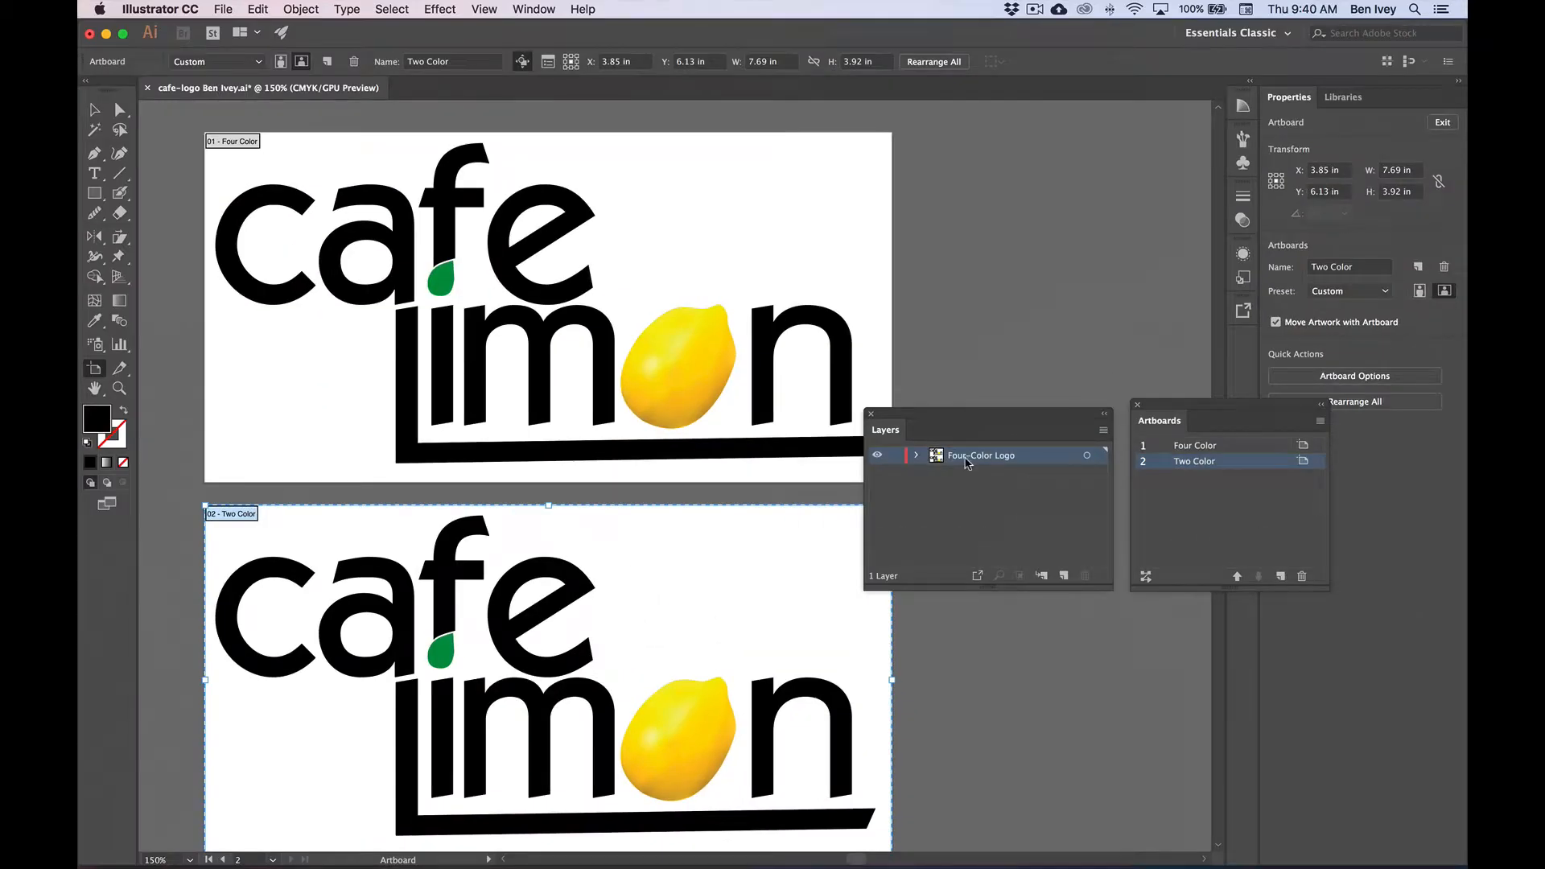
- Select the logo on the Two Color artboard and move it onto a new layer
click(94, 110)
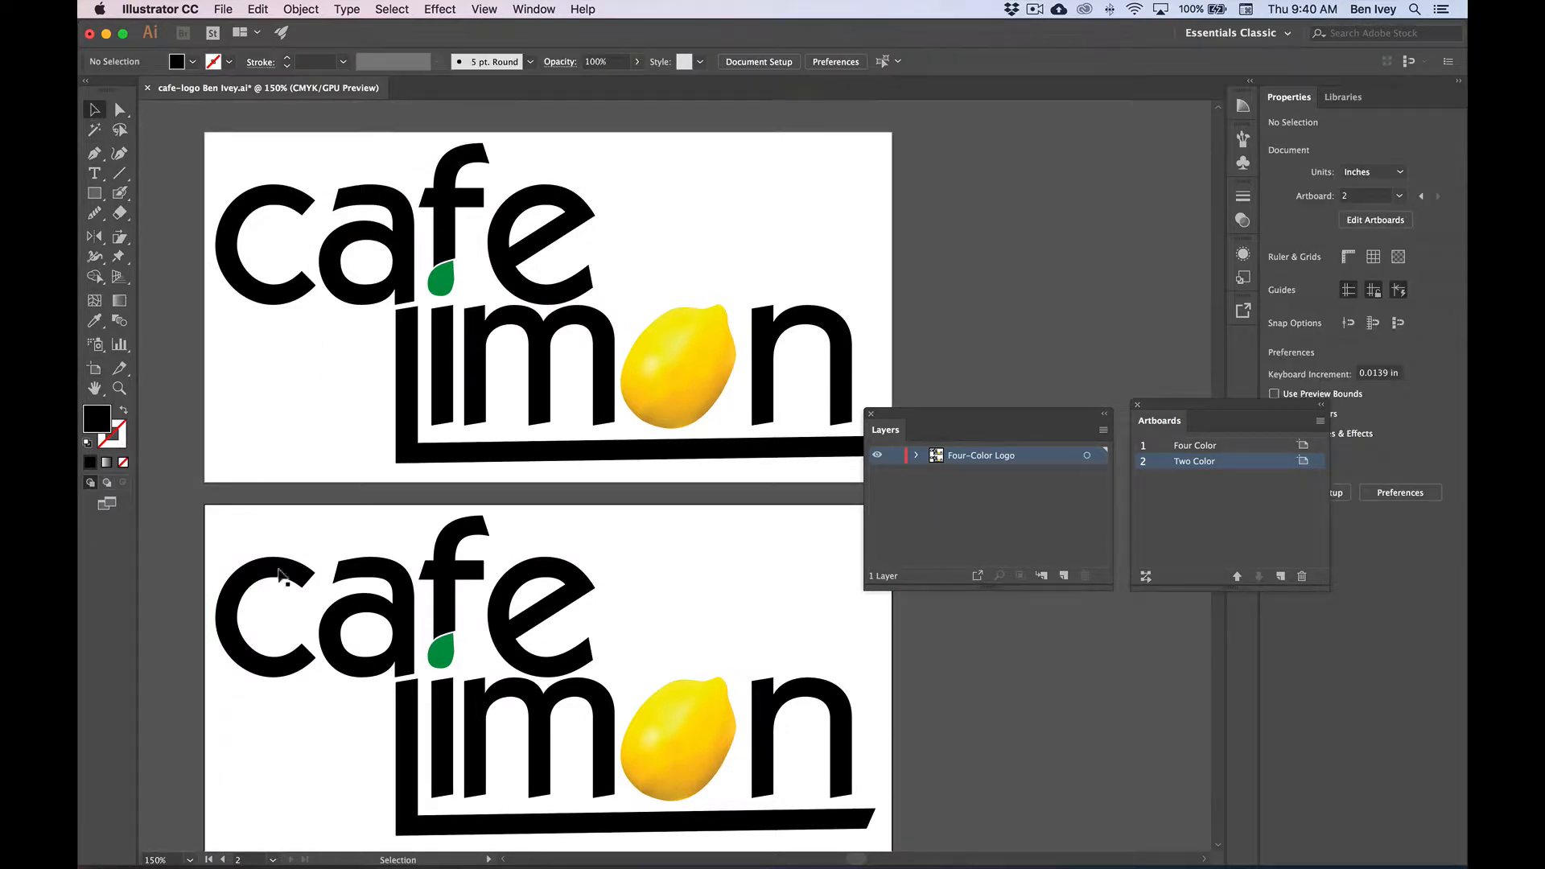
drag(209, 515, 854, 837)
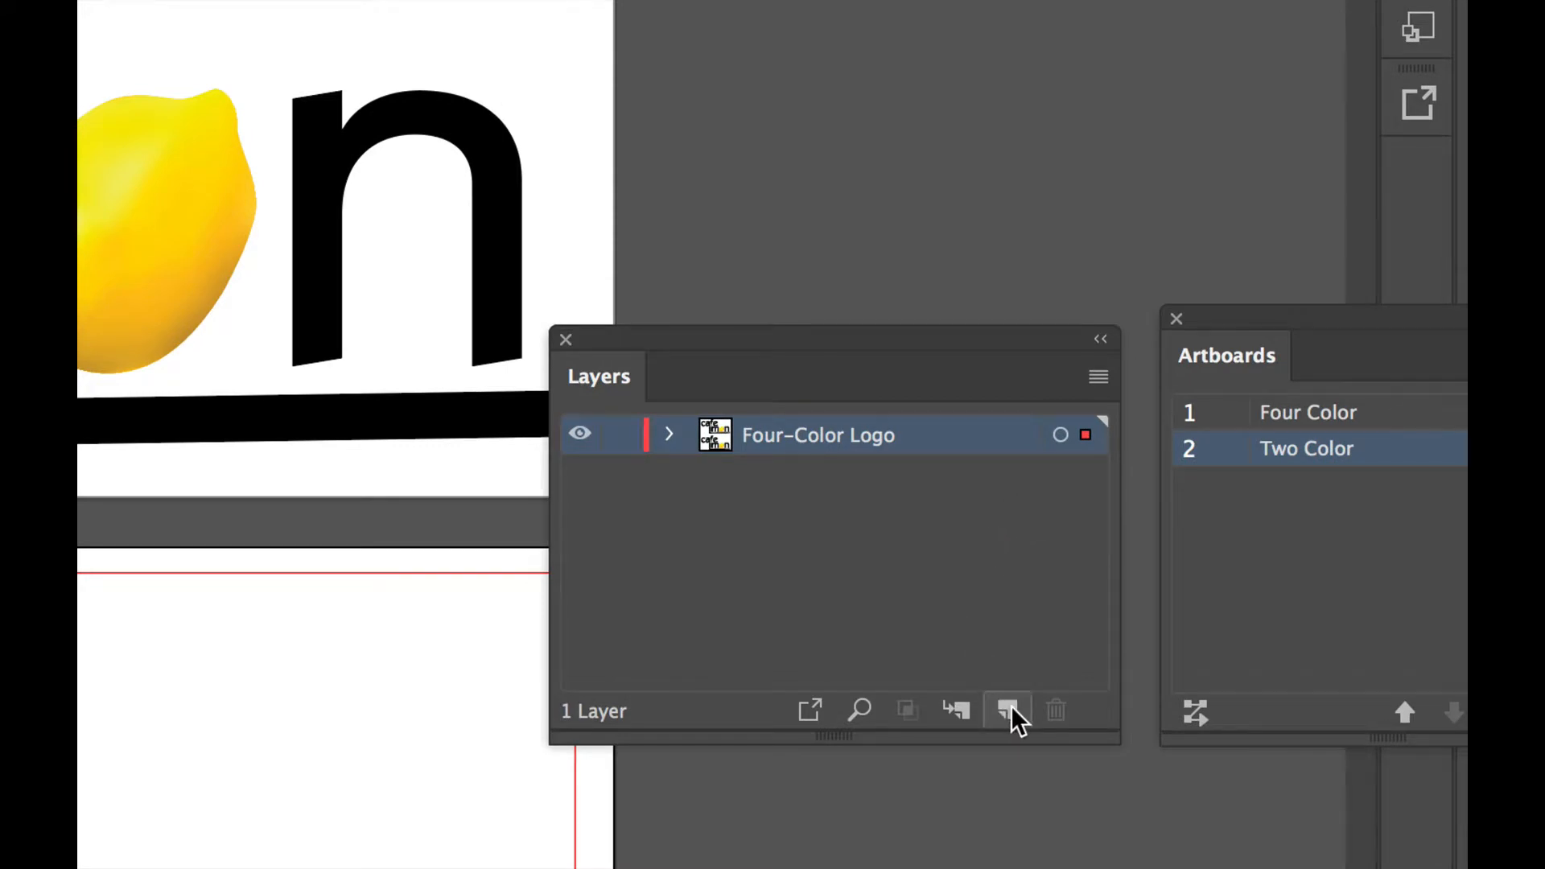
click(1010, 709)
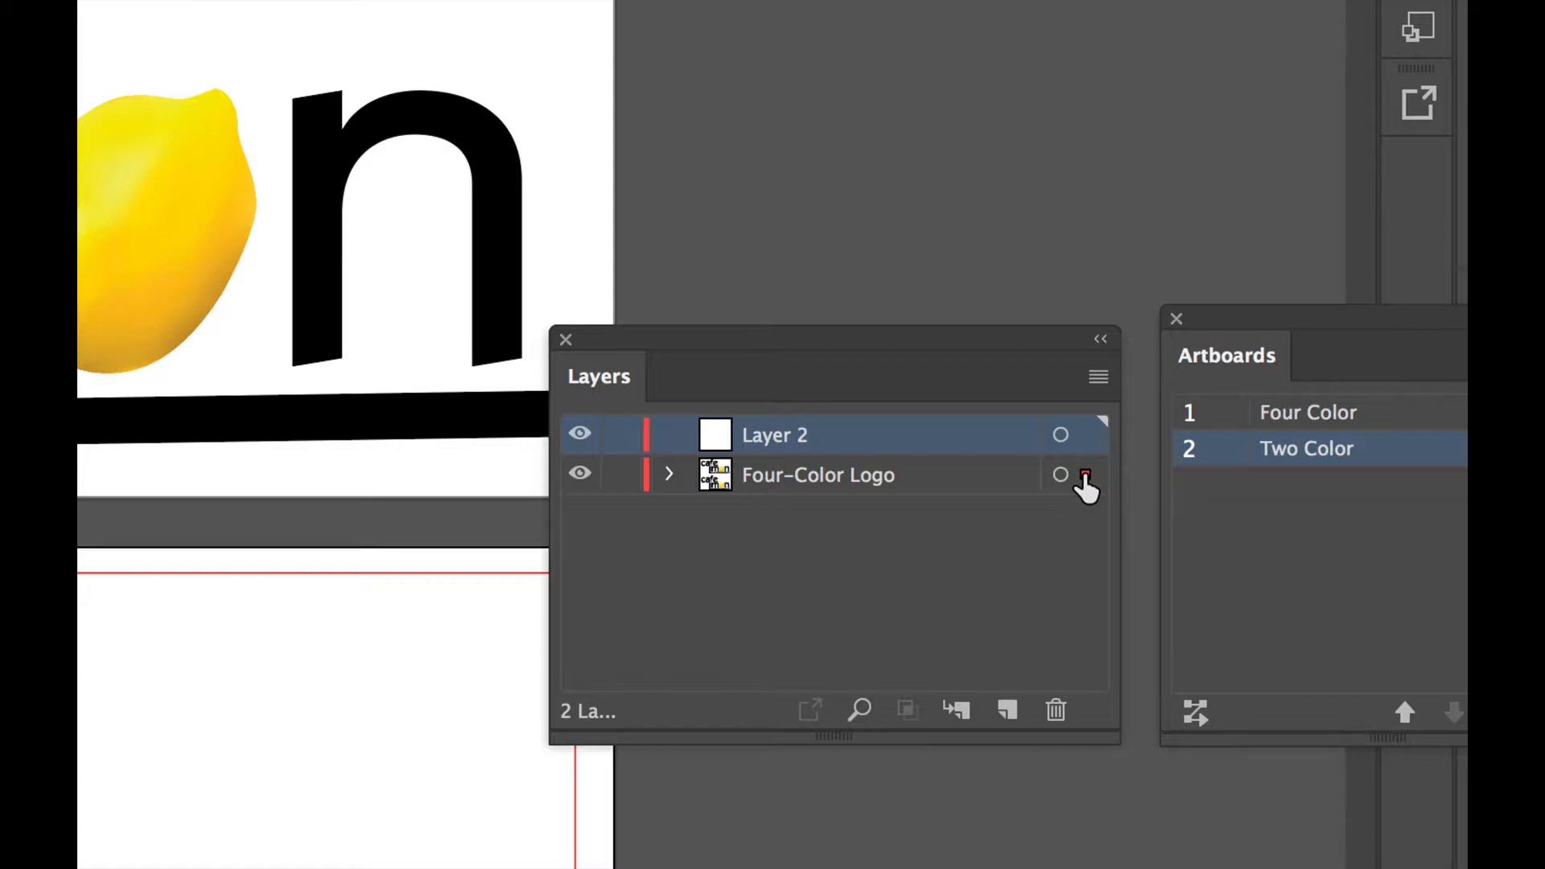
drag(1085, 480, 1086, 434)
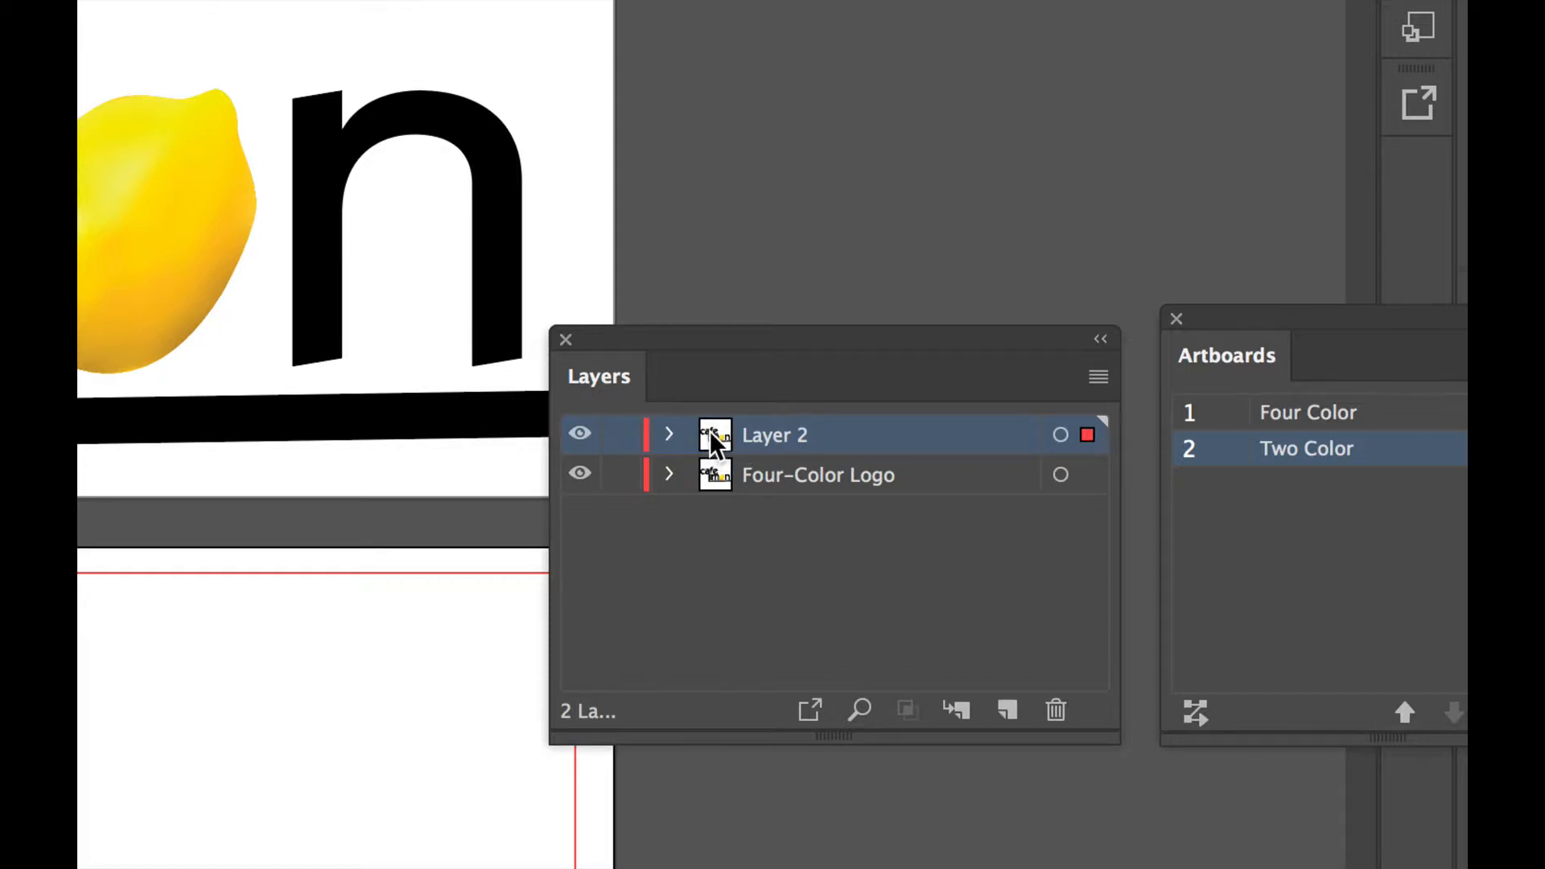
- Rename the new layer as Two-Color Logo
double_click(768, 434)
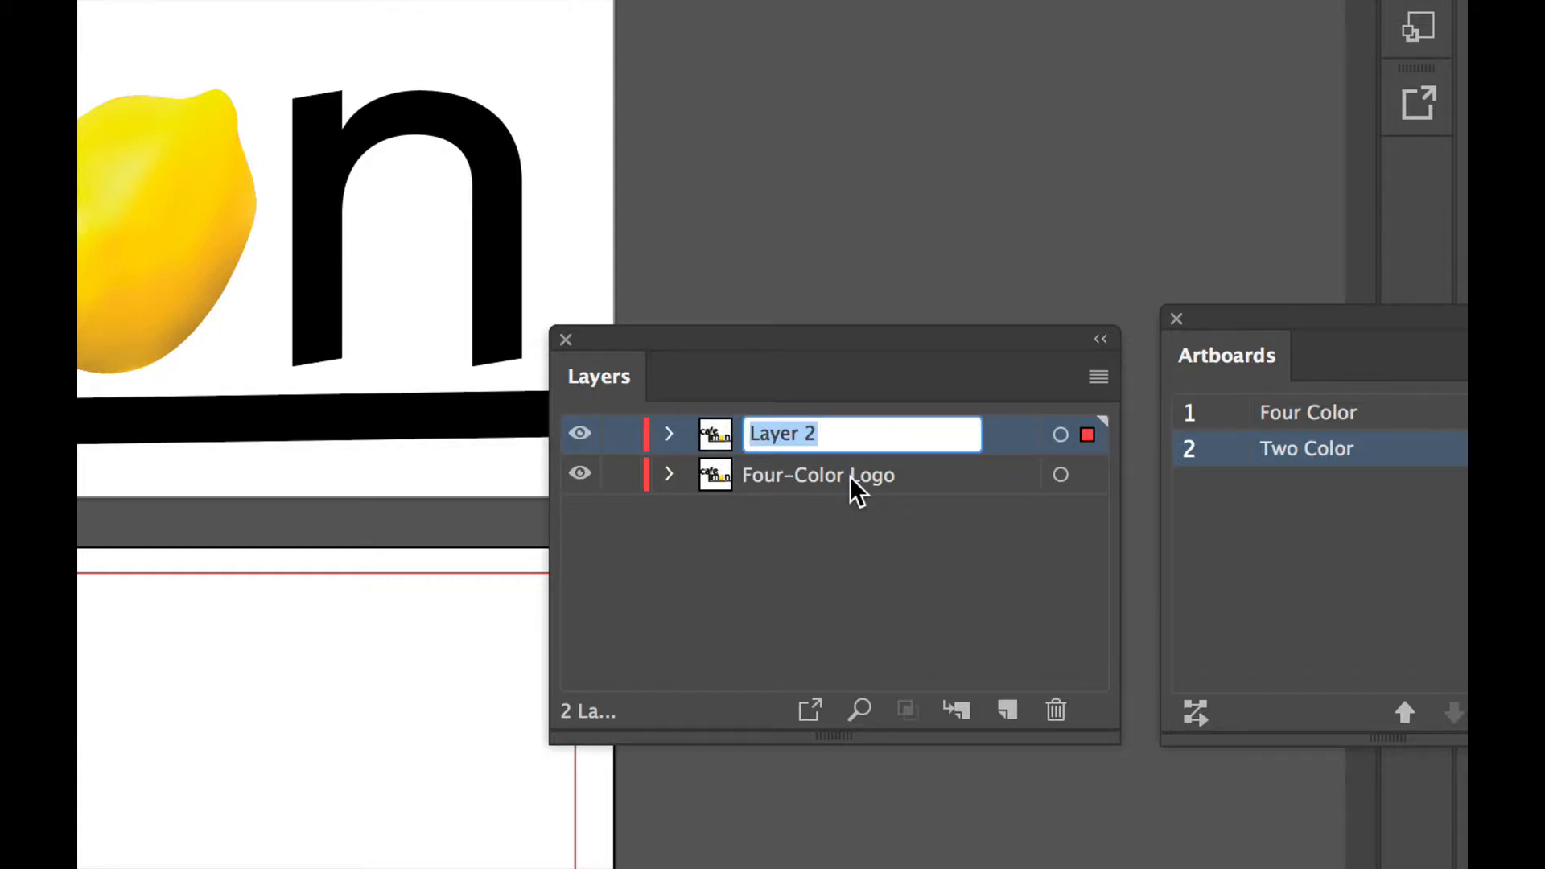
text(Two-Color Logo)
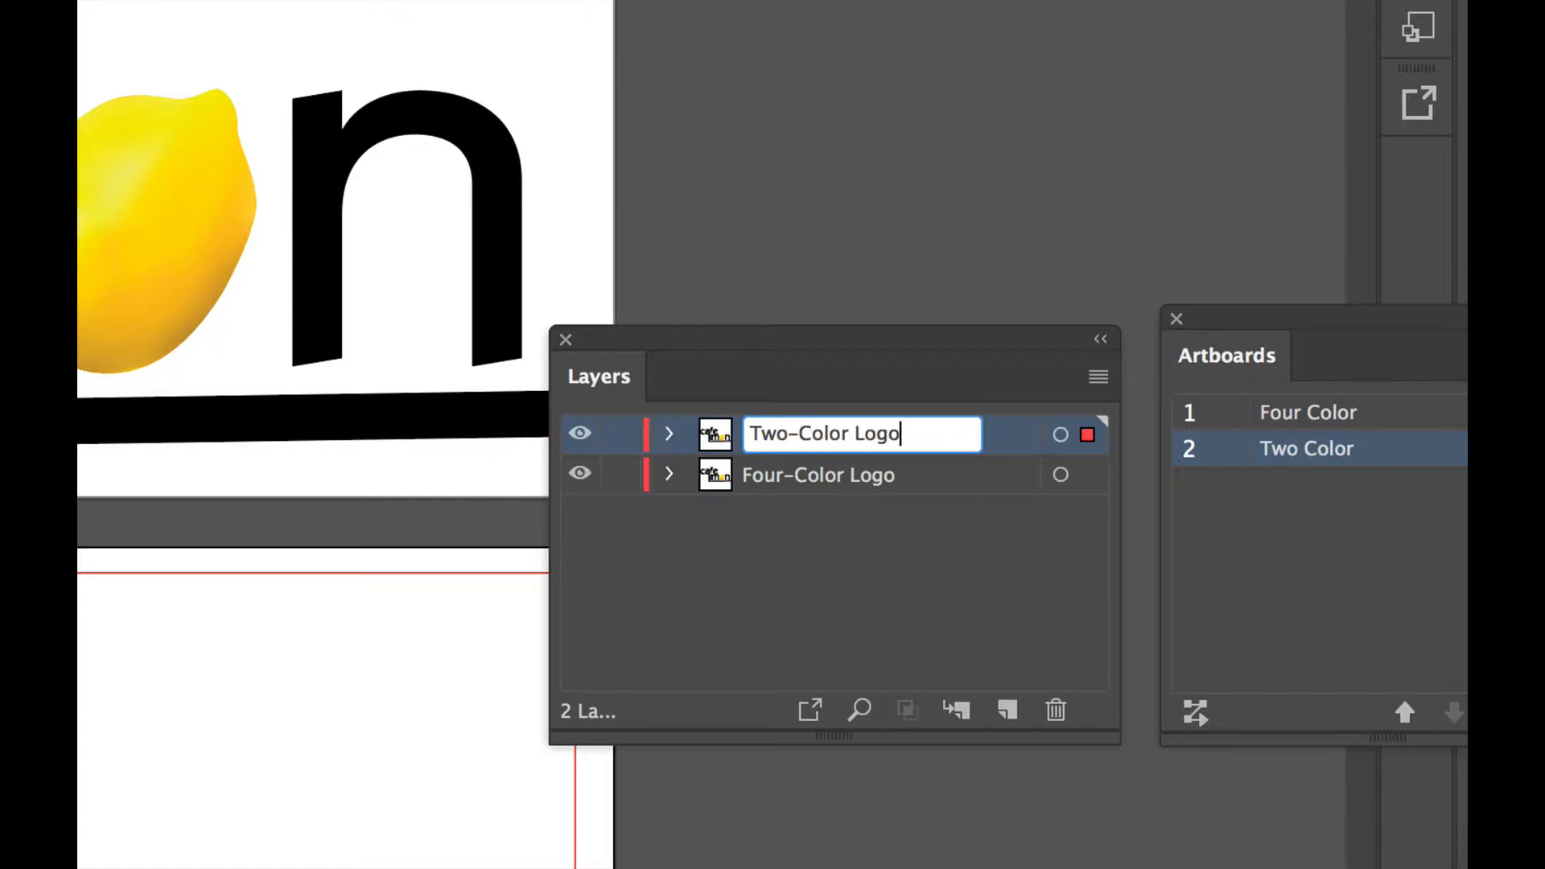
key(Return)
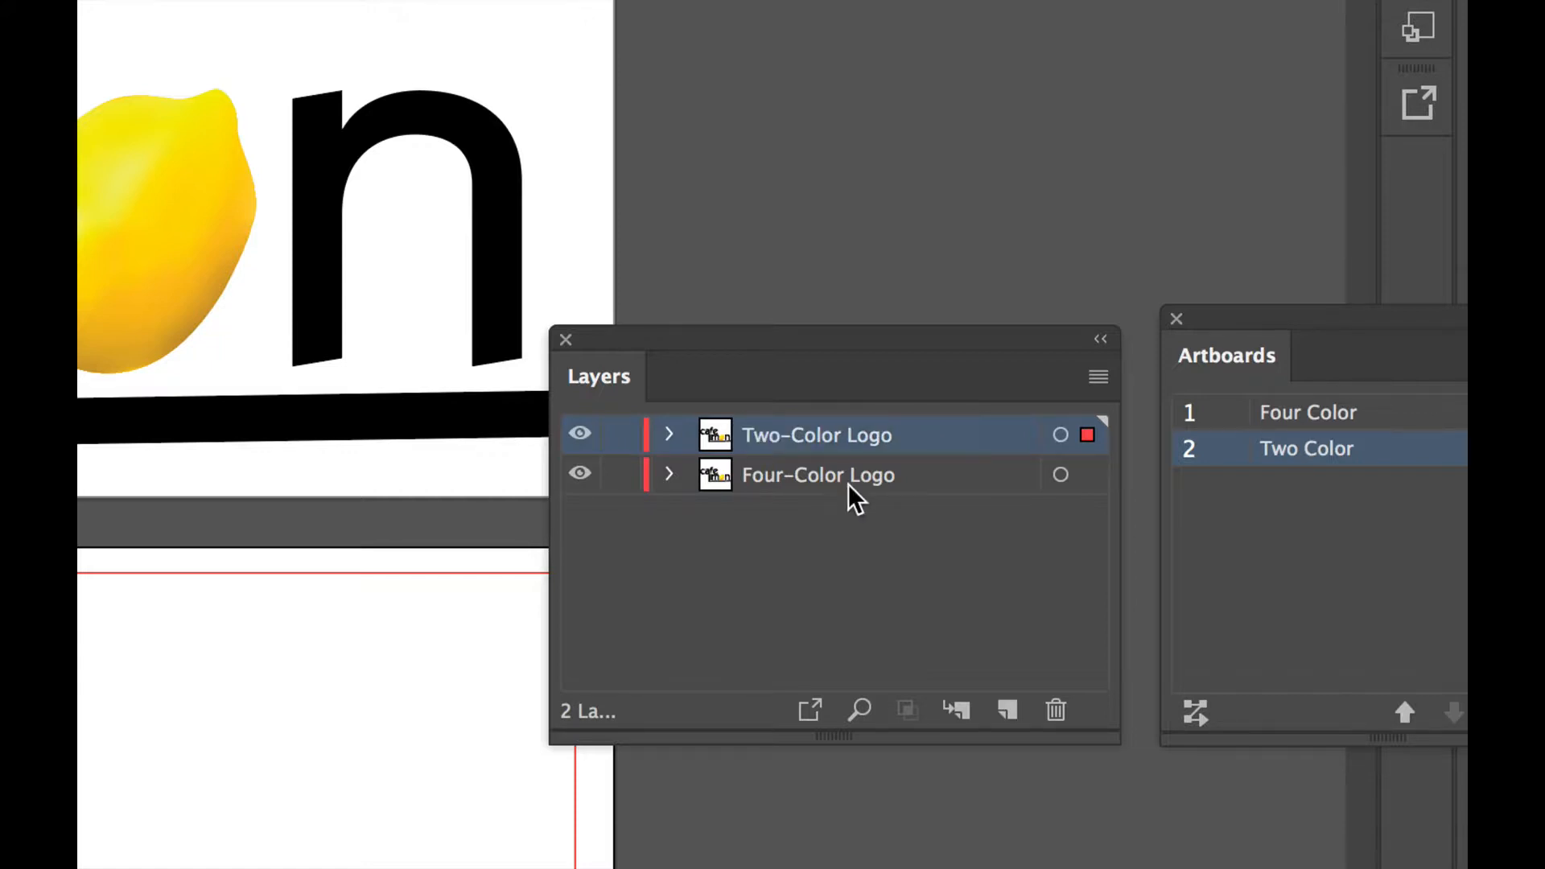
click(877, 533)
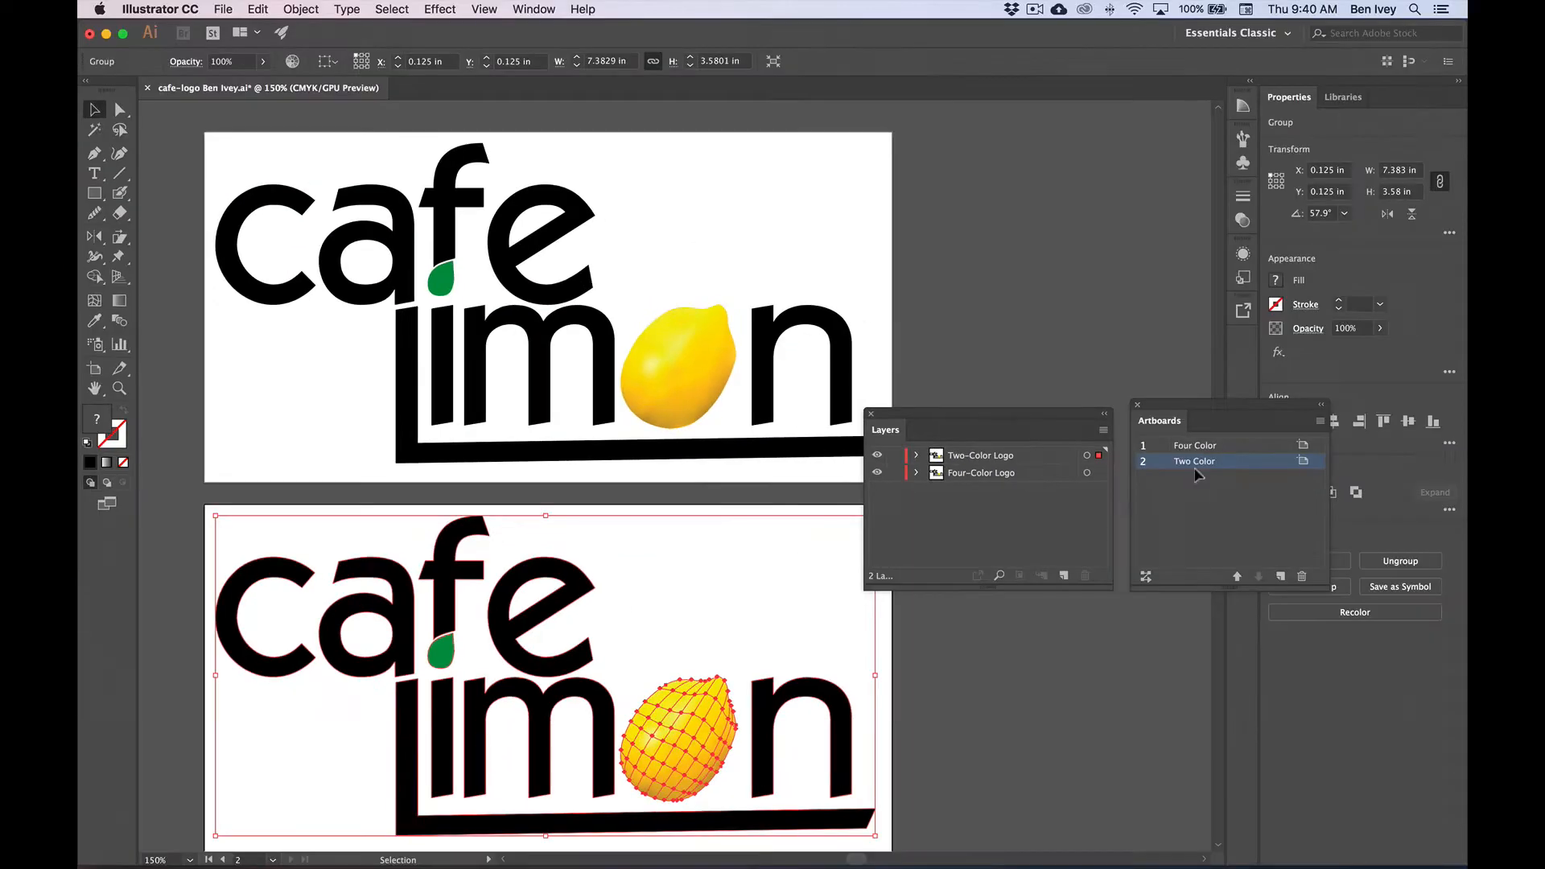
- Reveal the nested contents of the Two-Color Logo layer and select the lemon mesh in its group
key(space)
drag(781, 649, 762, 495)
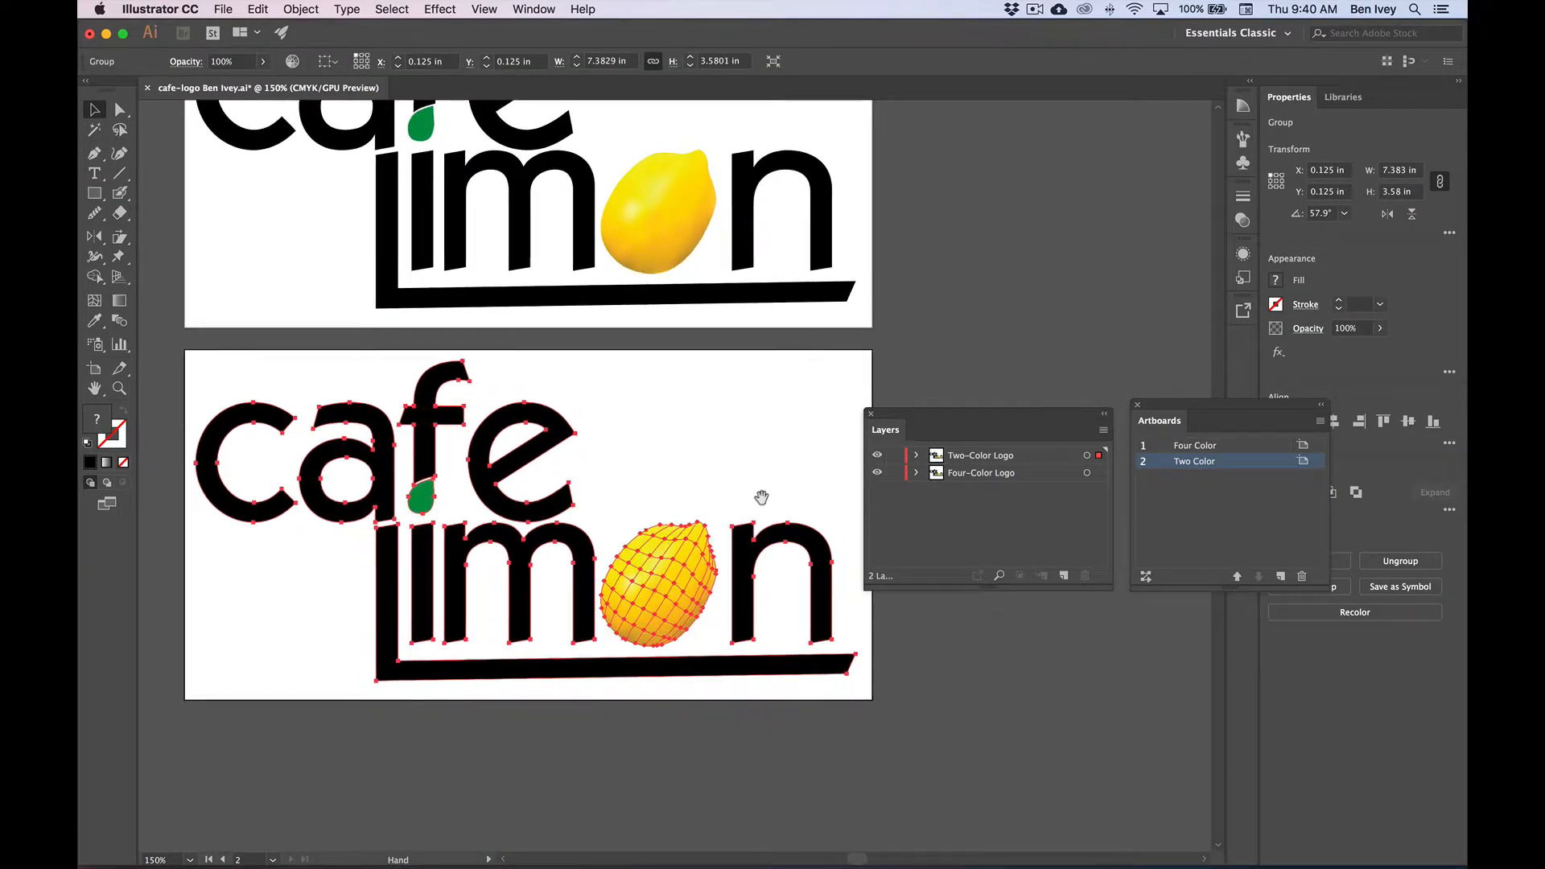
click(680, 478)
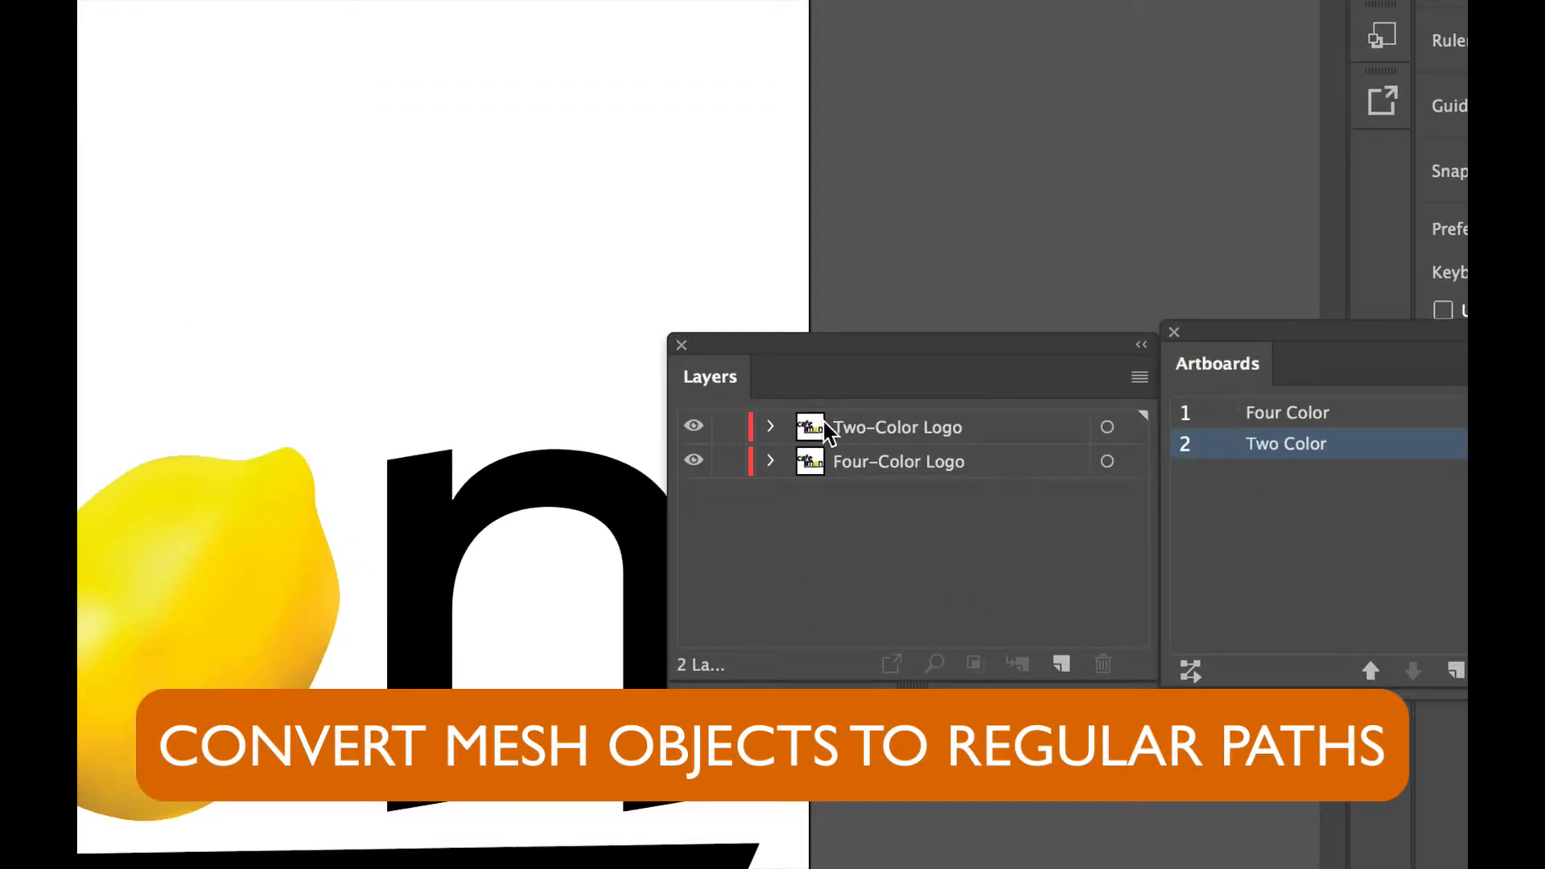
click(769, 428)
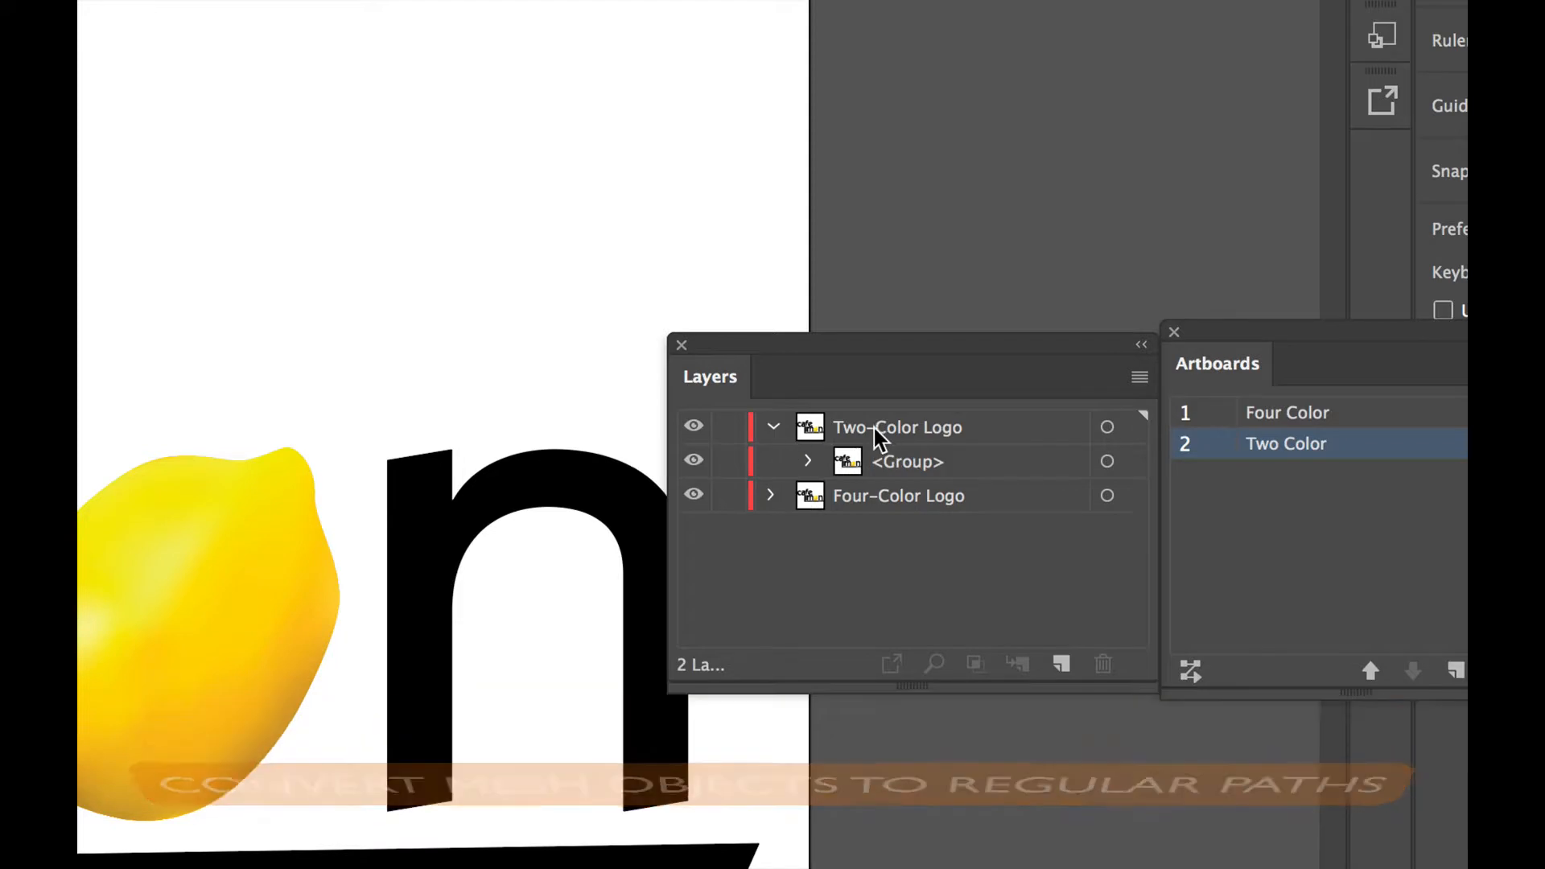
click(811, 462)
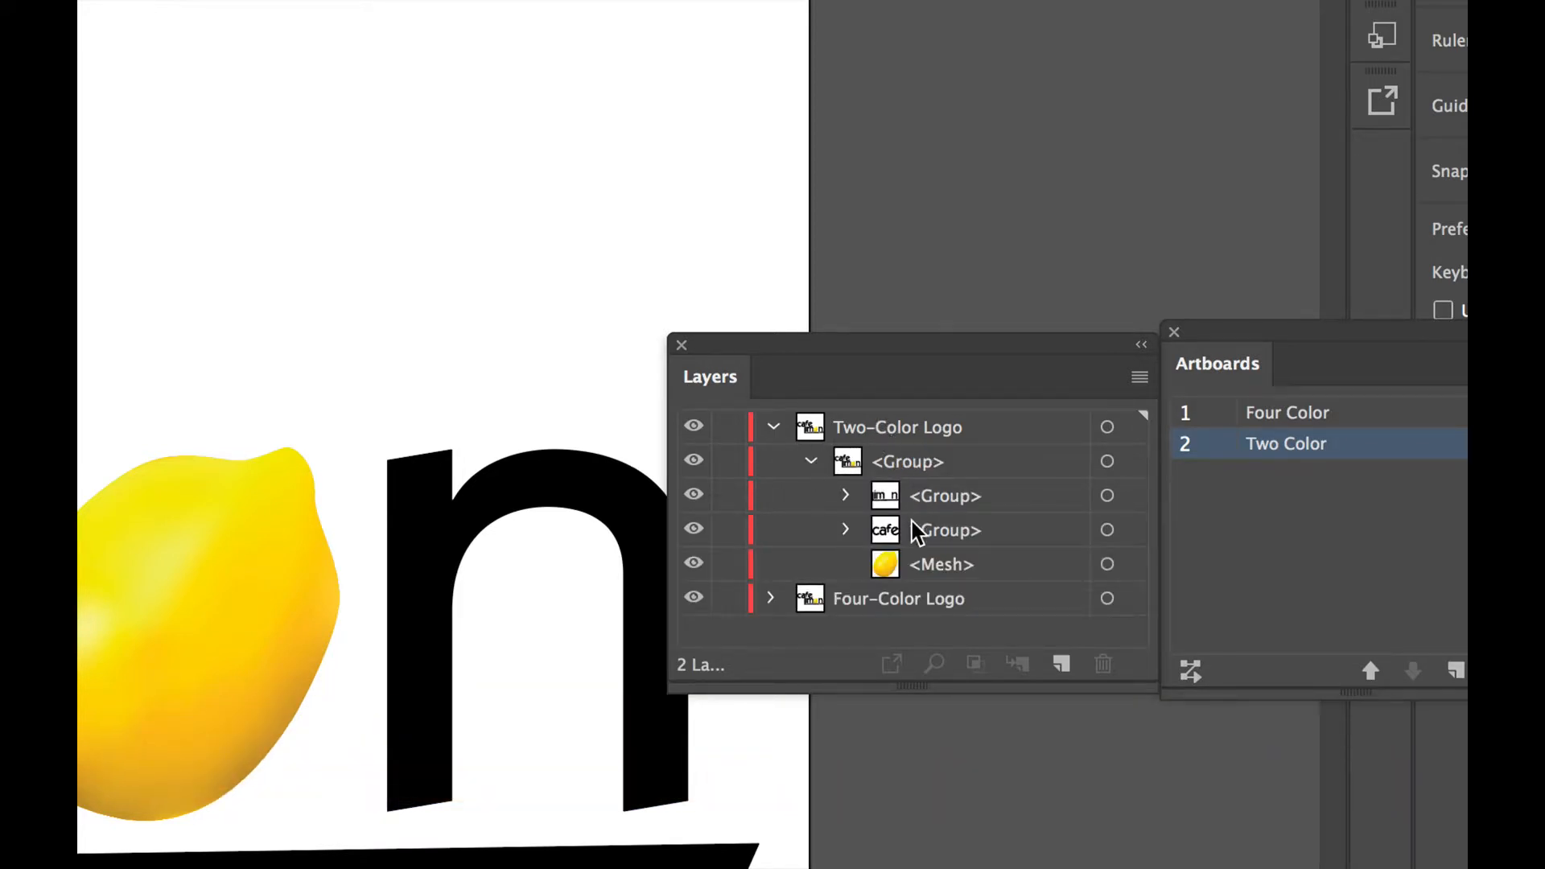
click(970, 567)
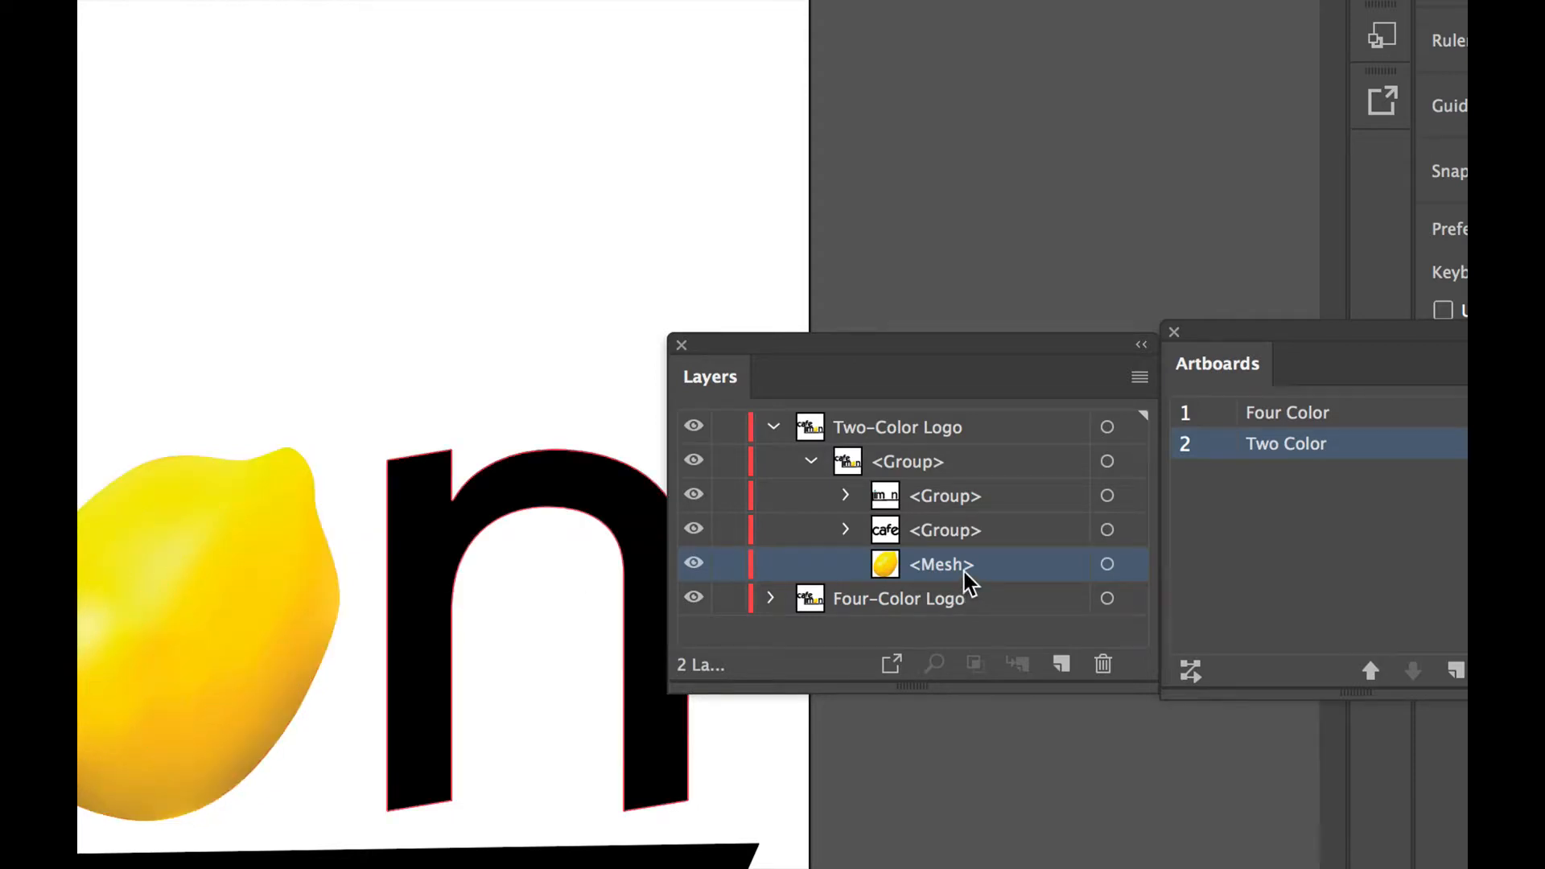
click(1108, 564)
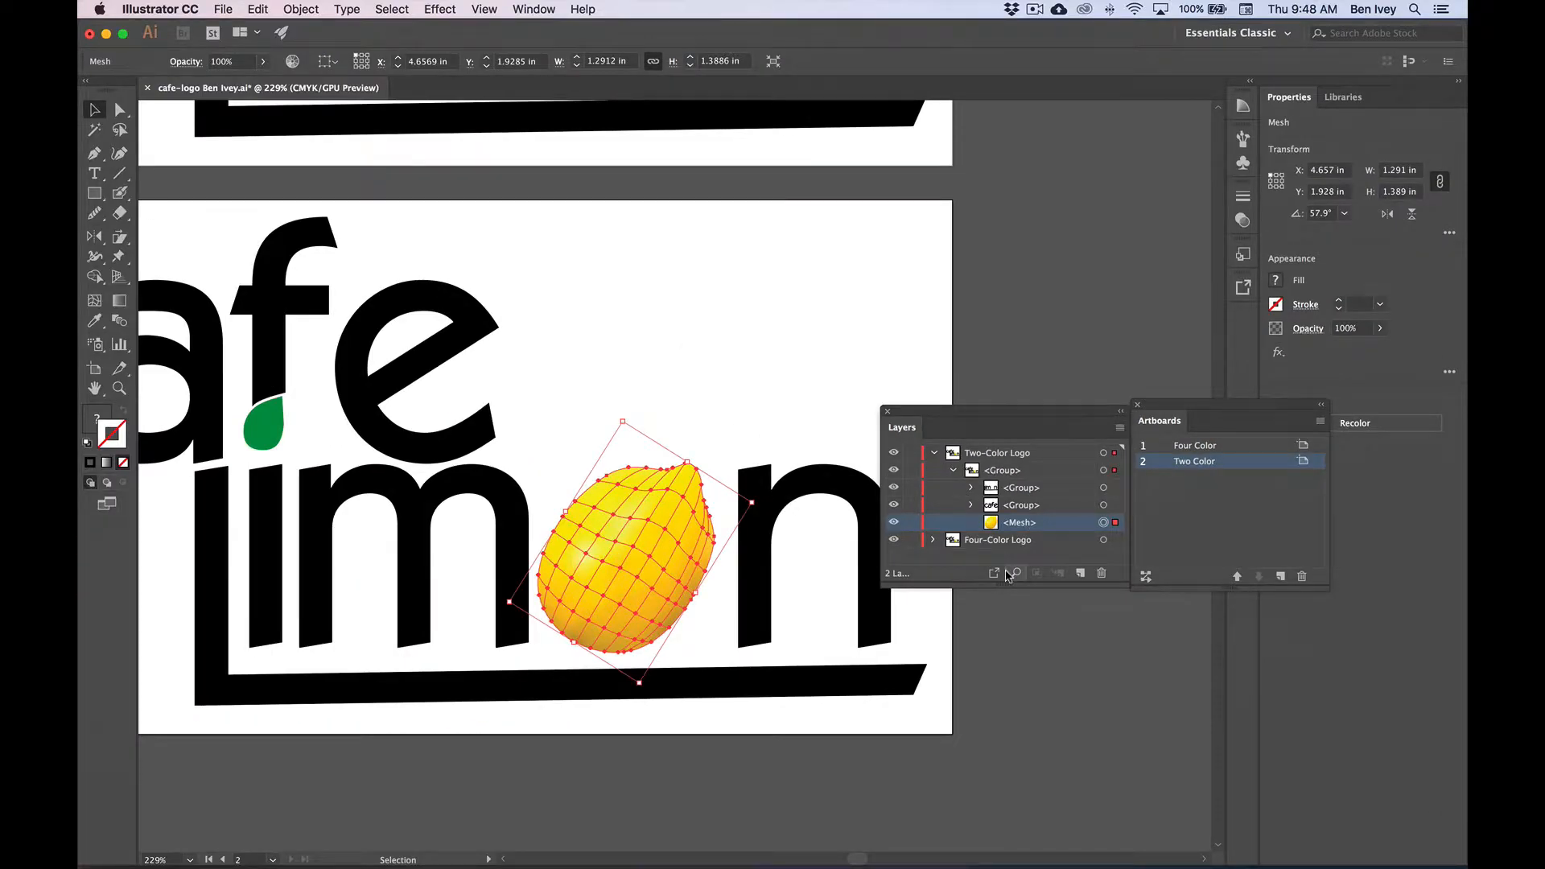
- Display the Appearance panel and add a black 1 pt stroke to the lemon mesh
click(529, 9)
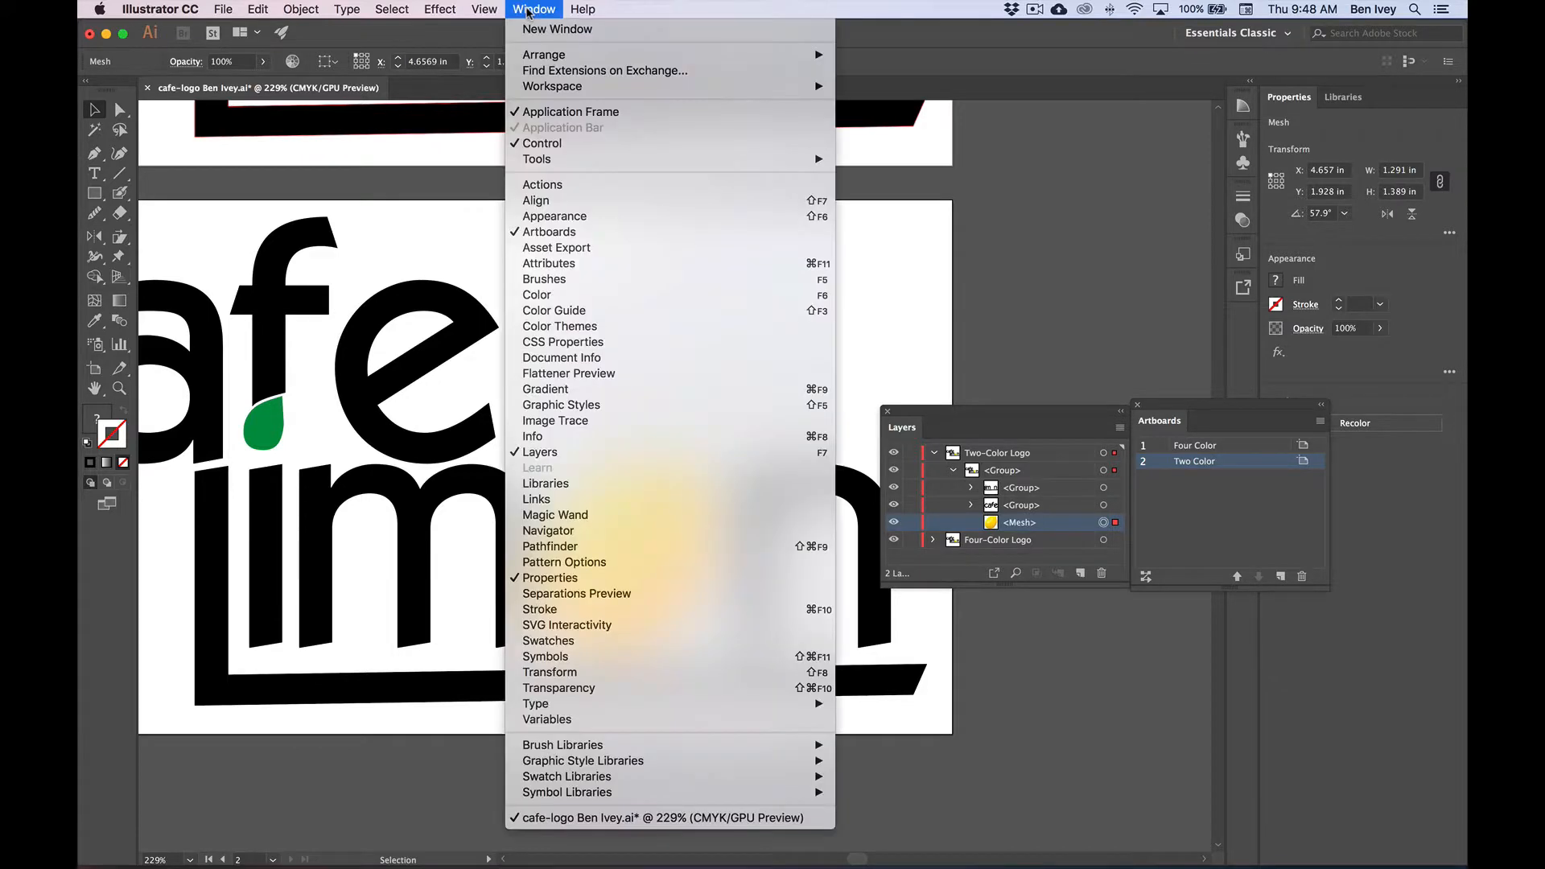
click(609, 217)
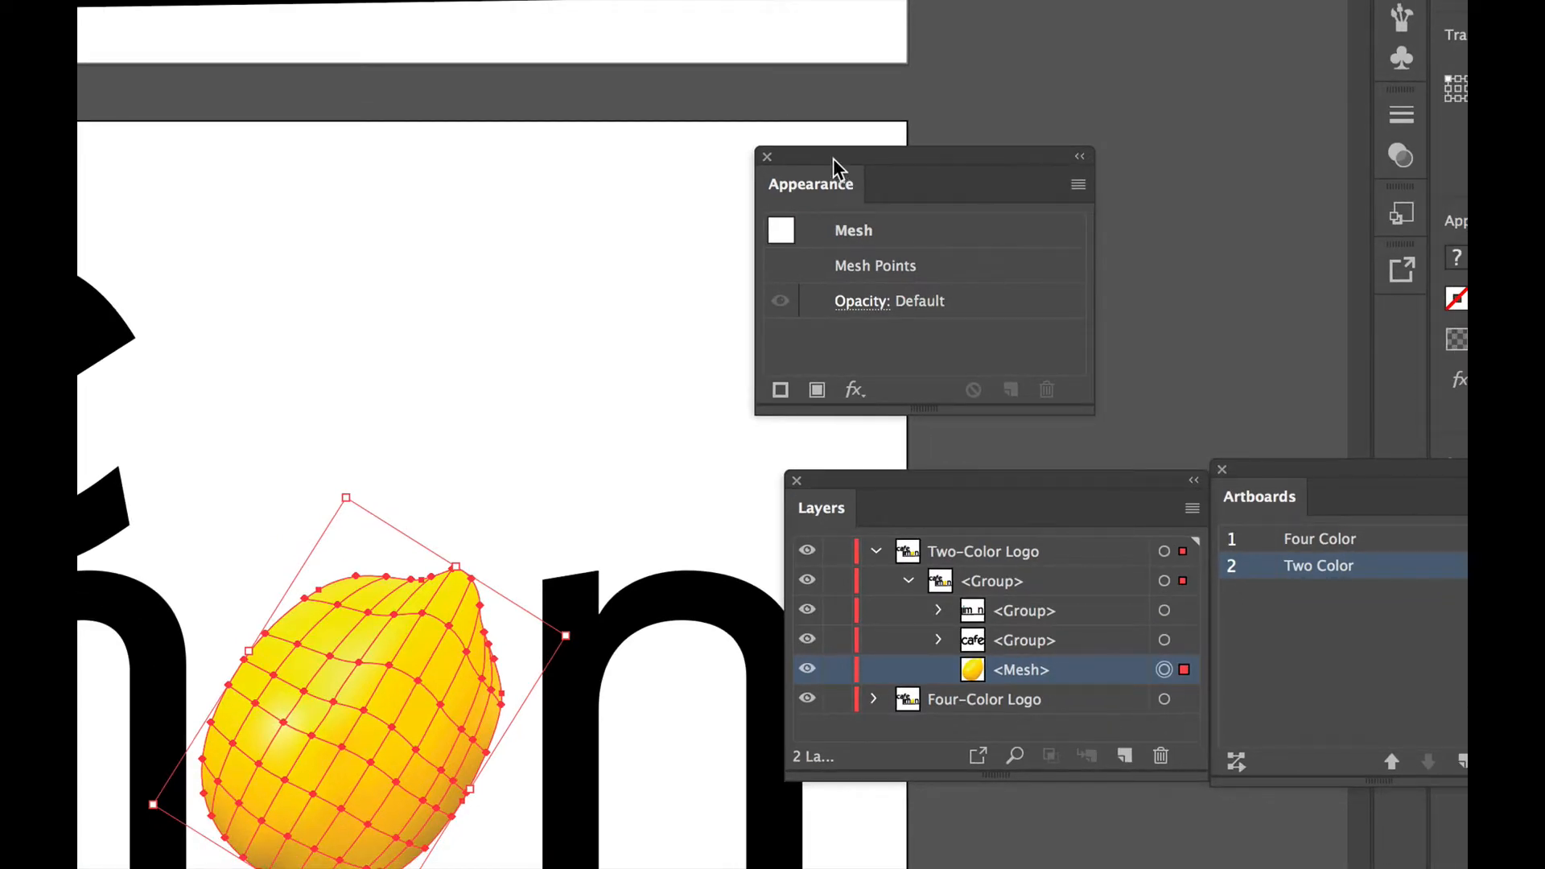
drag(833, 157, 832, 209)
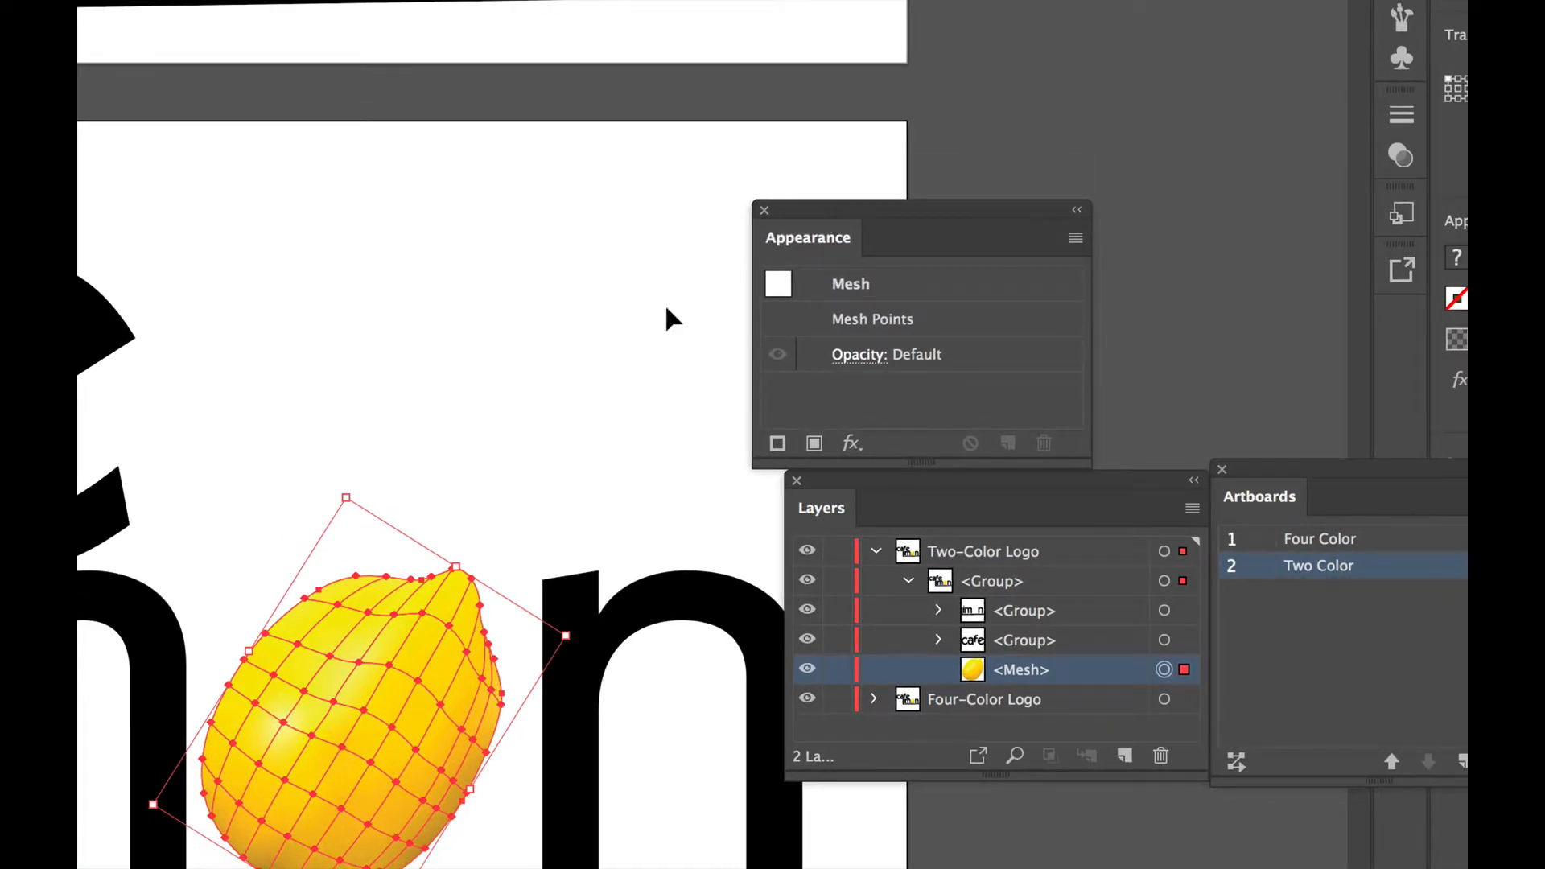
scroll(613, 355, down, 1)
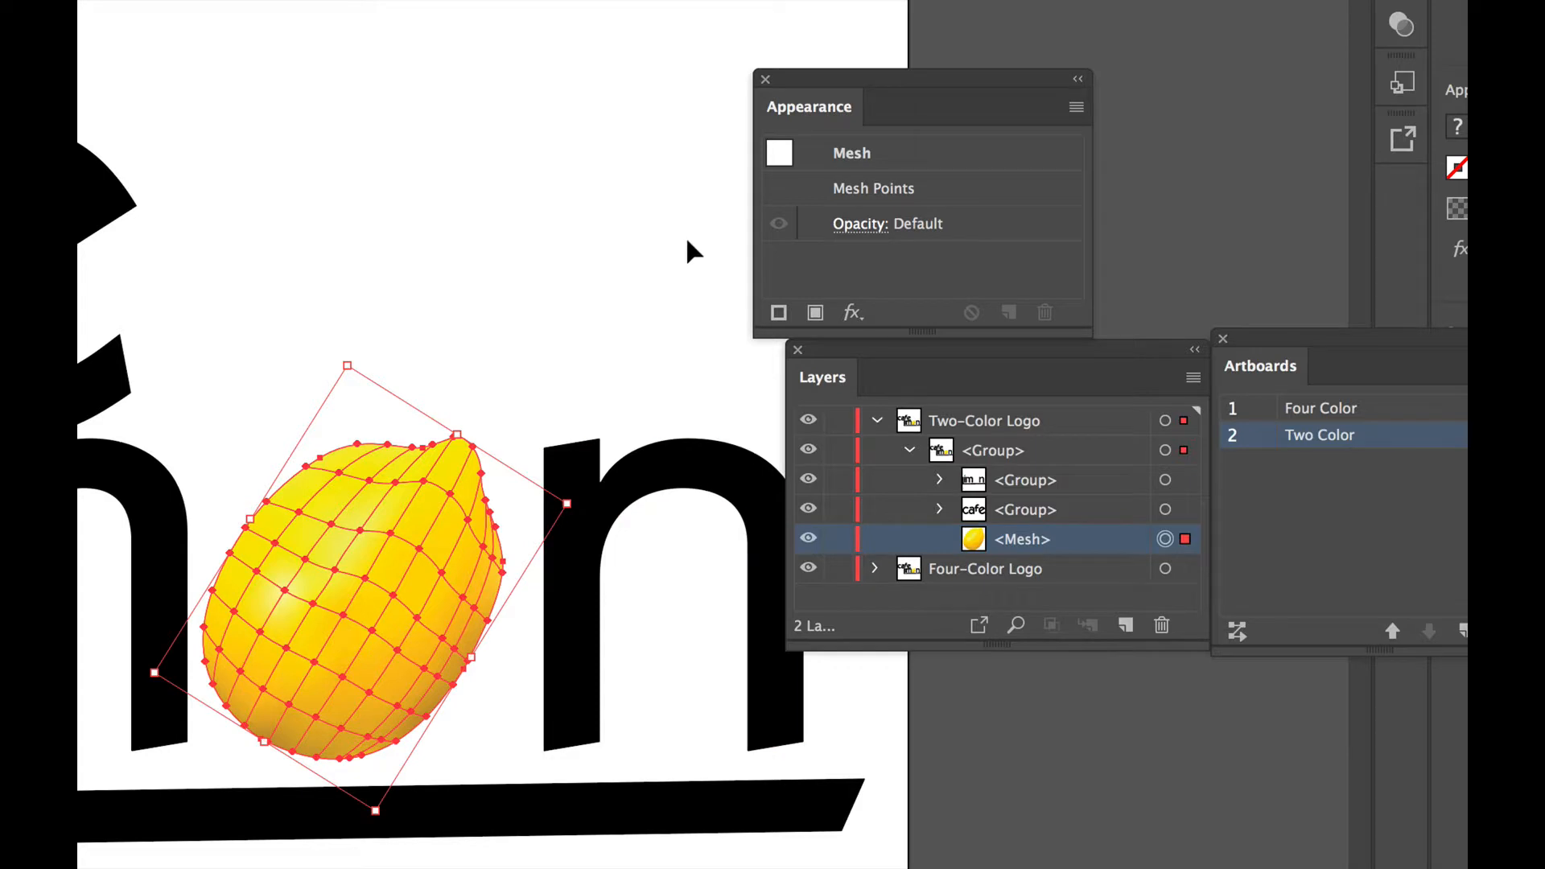
click(774, 313)
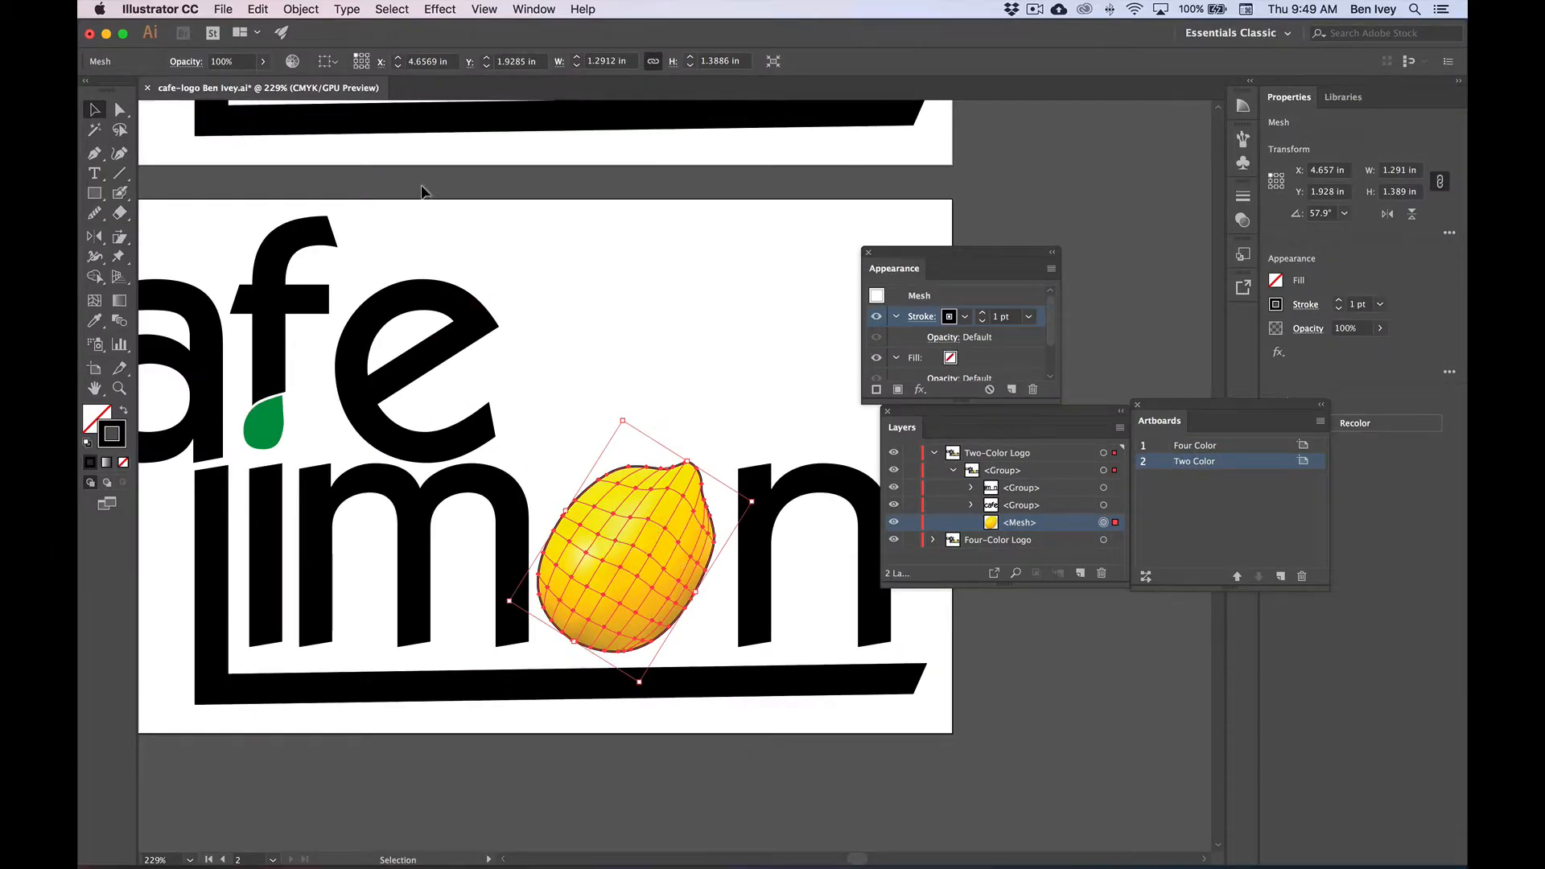
- Expand the appearance of the stroked lemon mesh and reveal the contents of the resulting group
click(308, 5)
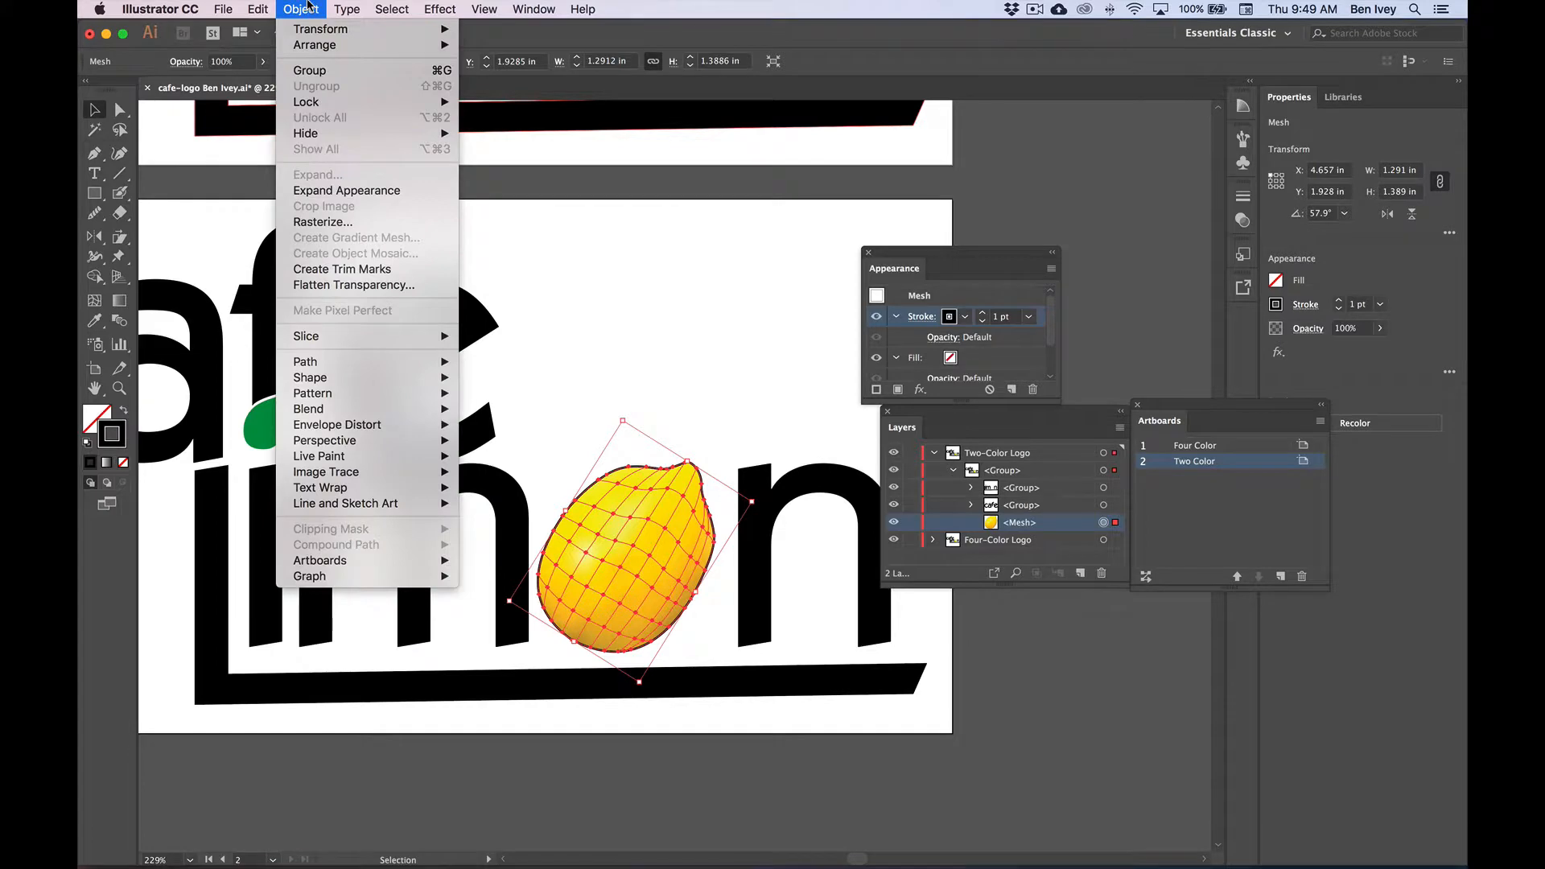
click(375, 191)
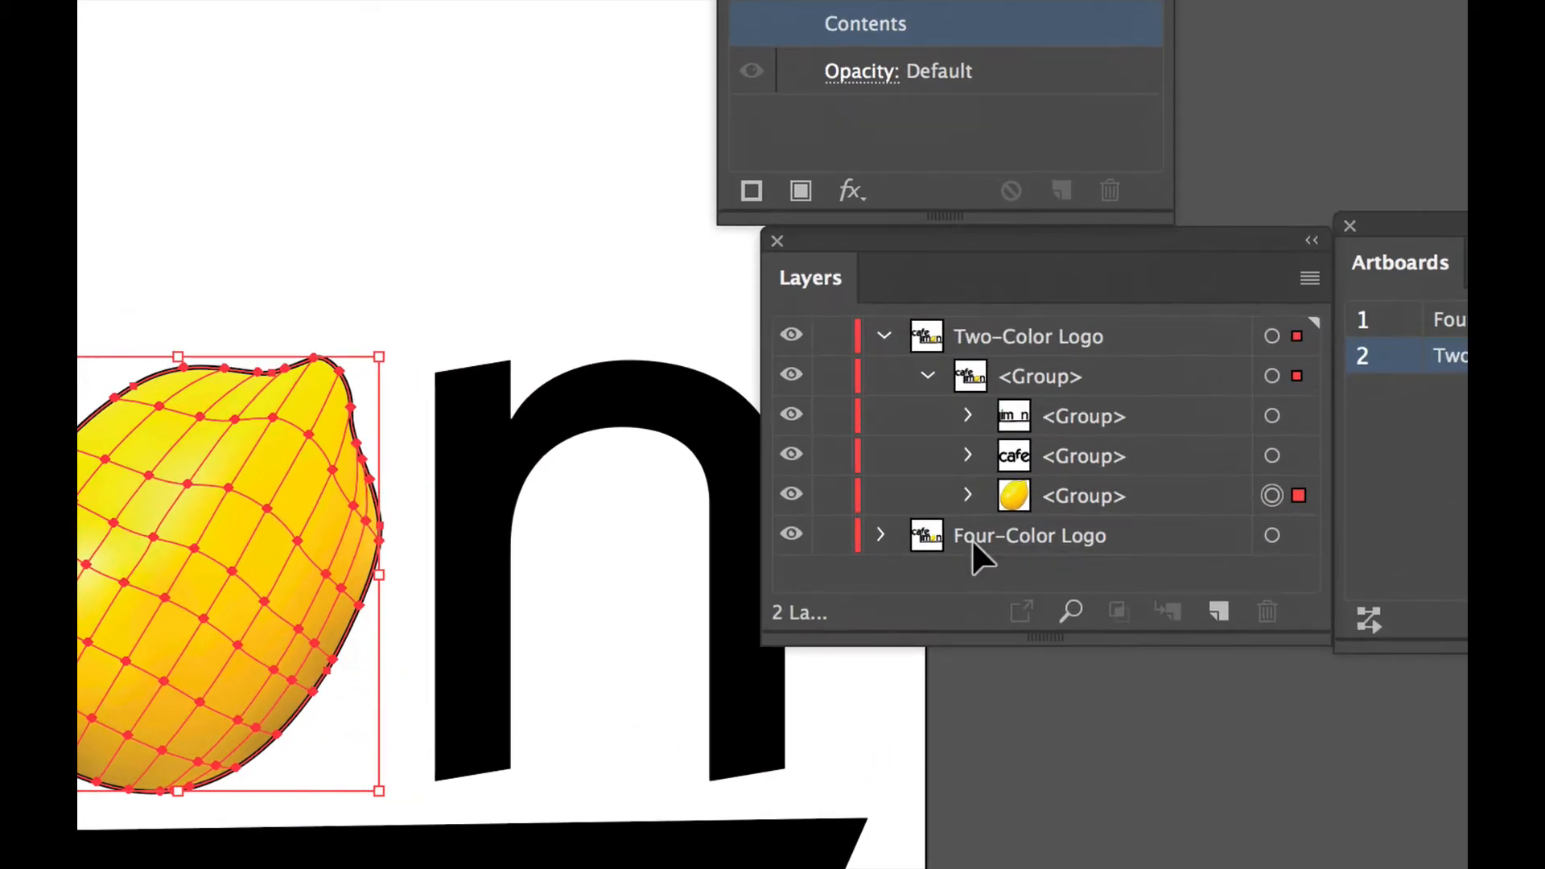
click(1089, 499)
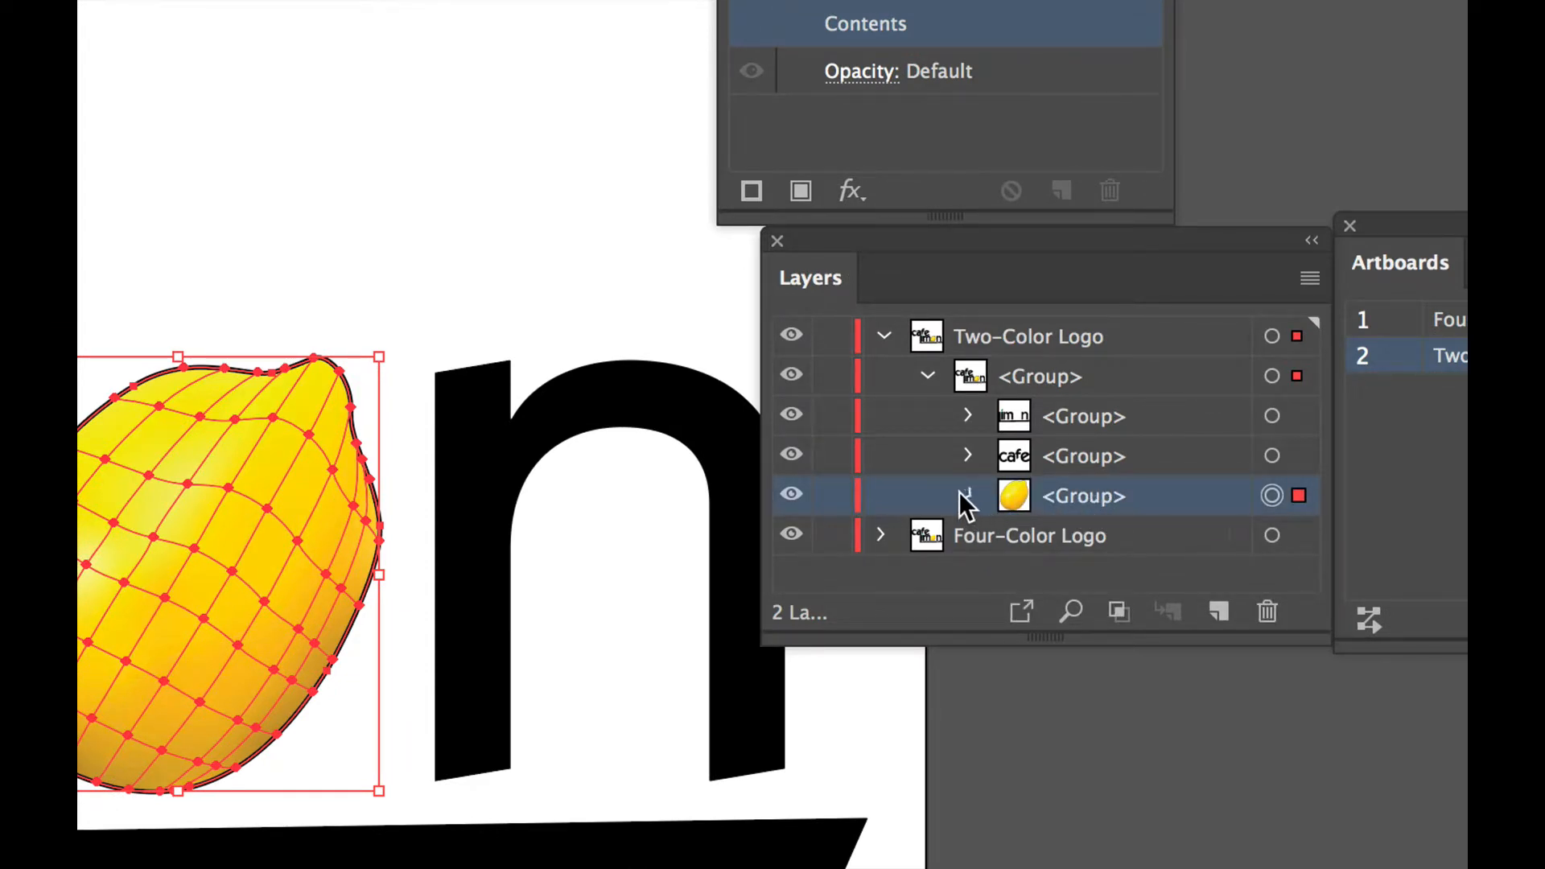
click(967, 497)
- Delete the mesh from the lemon group, keeping only the outline path
scroll(1018, 534, down, 1)
click(1122, 494)
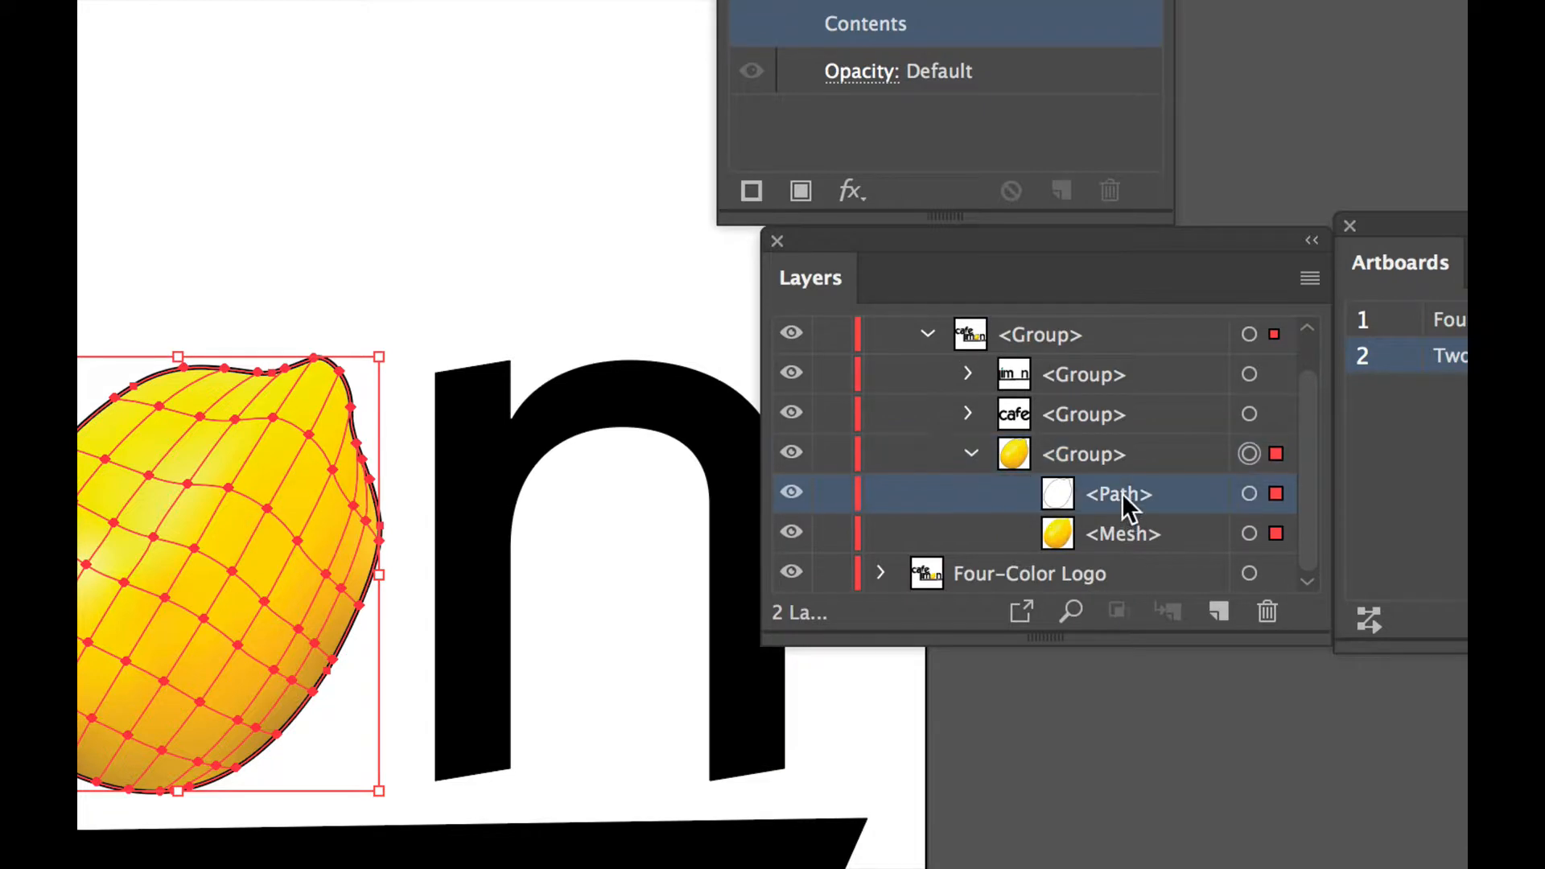
click(1129, 544)
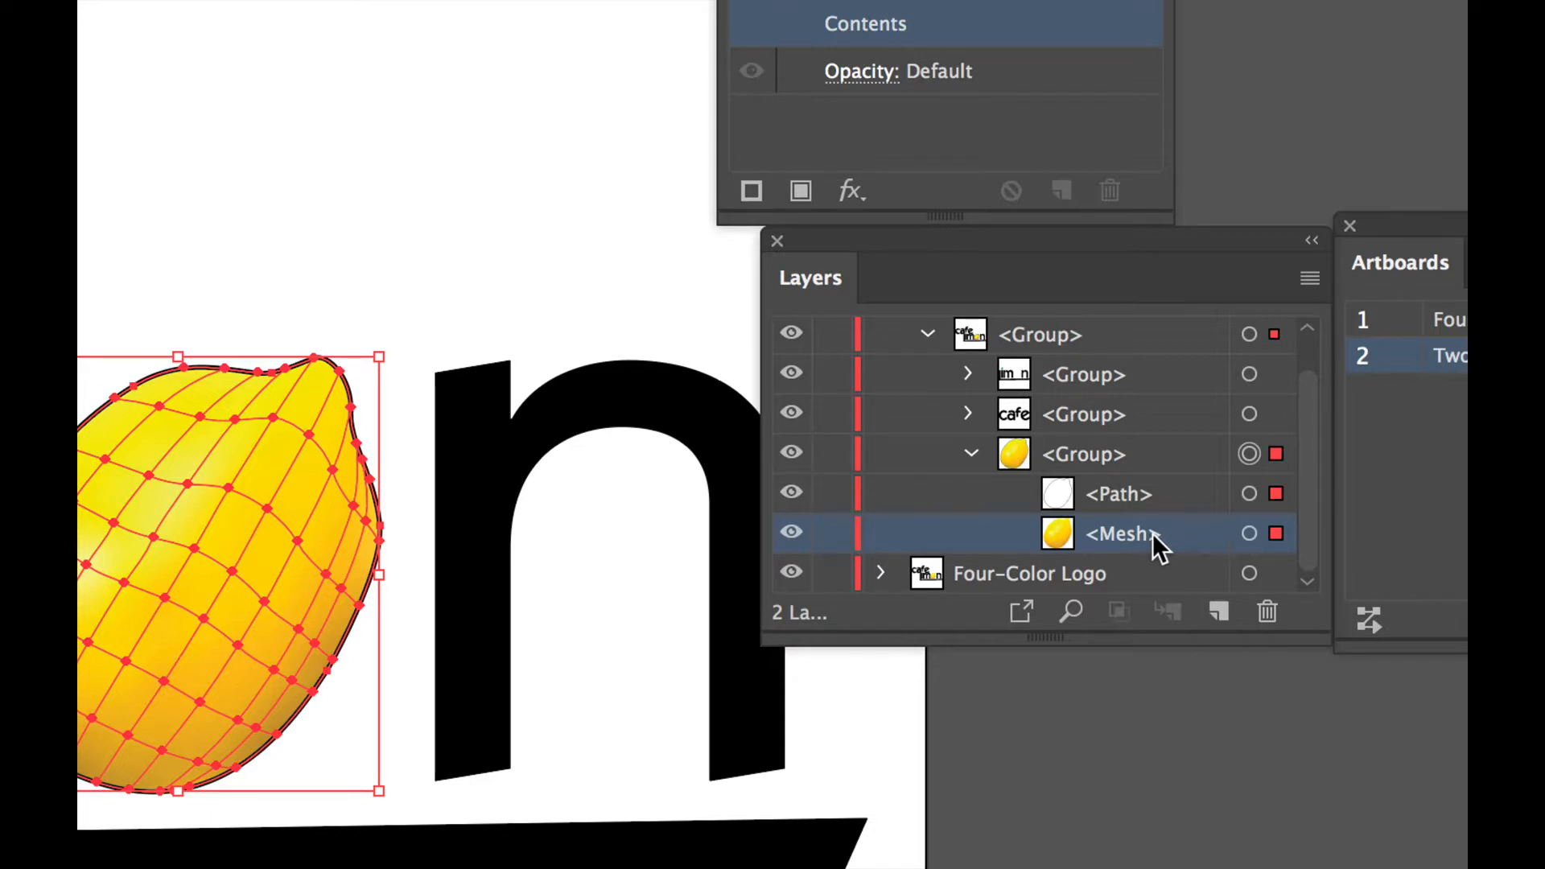
click(1249, 533)
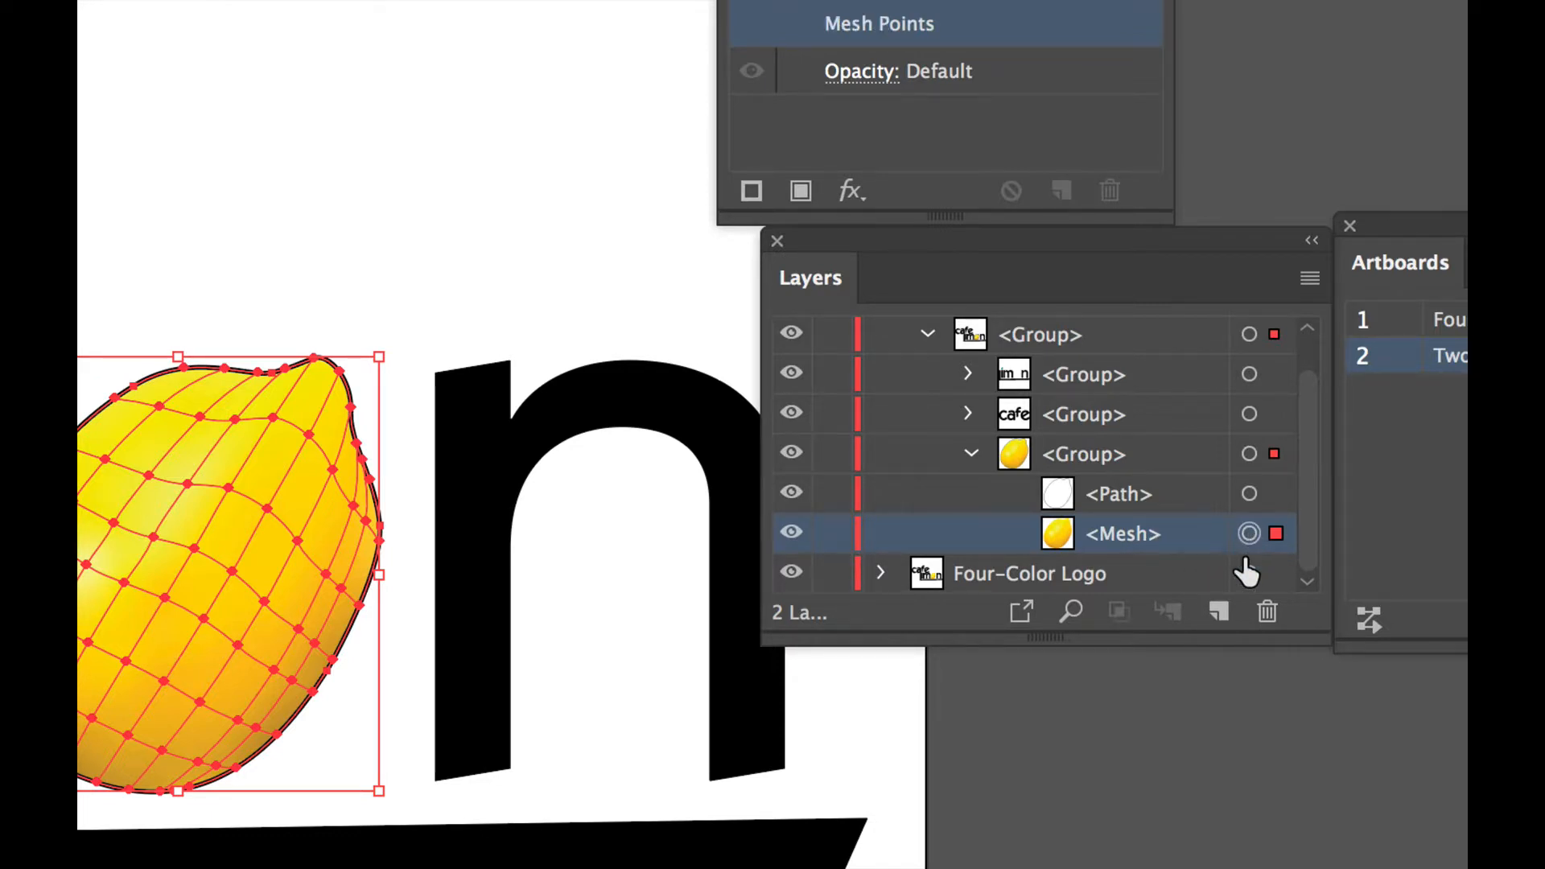
click(1264, 610)
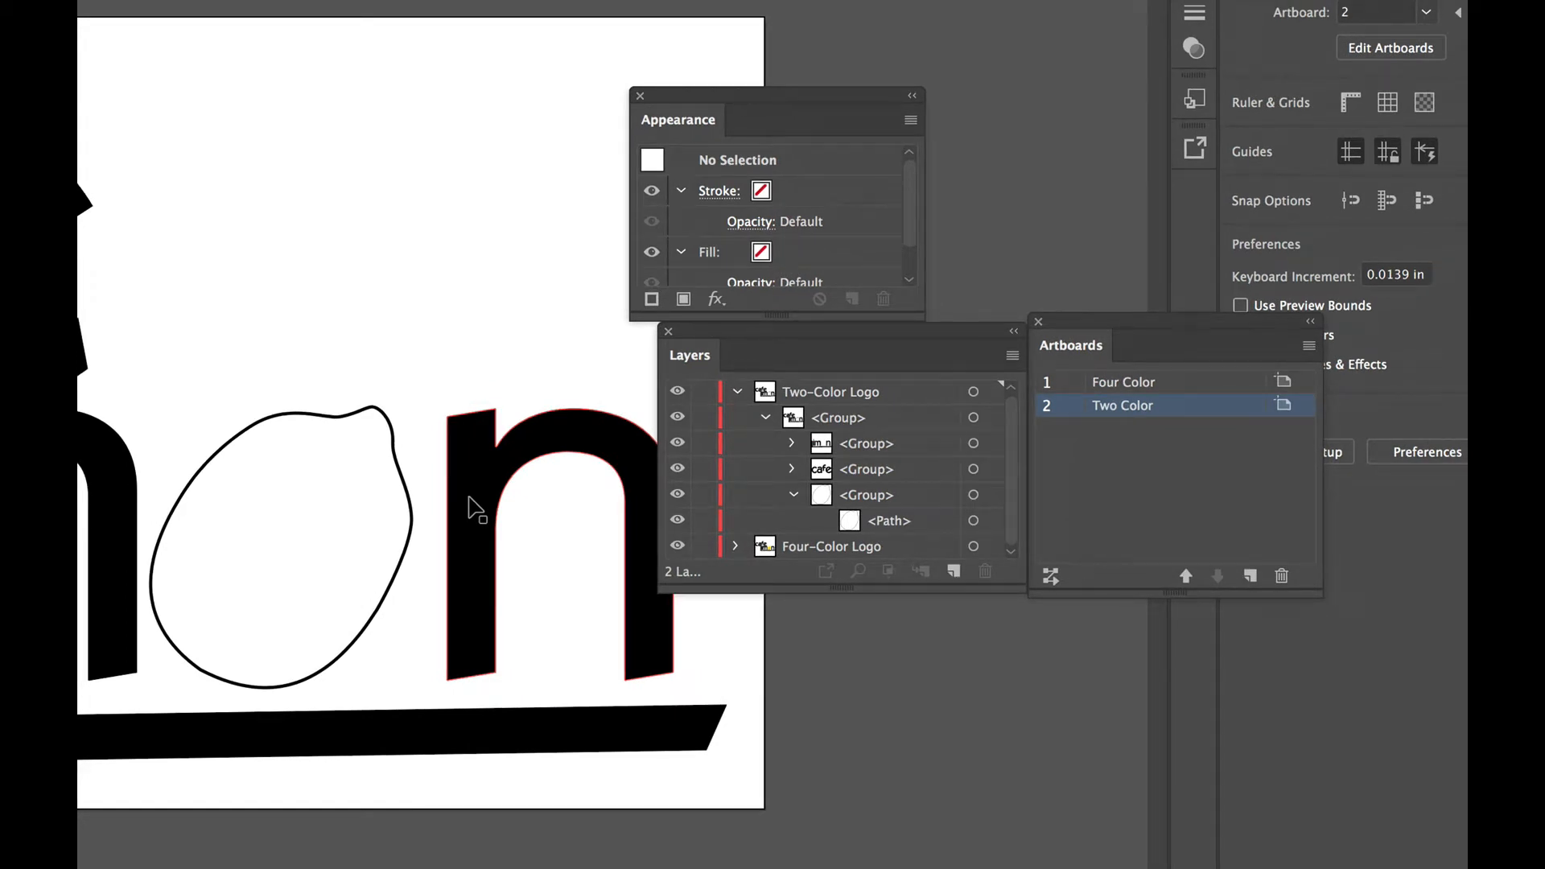
- Select the remaining lemon outline path and ungroup it from its group
click(894, 522)
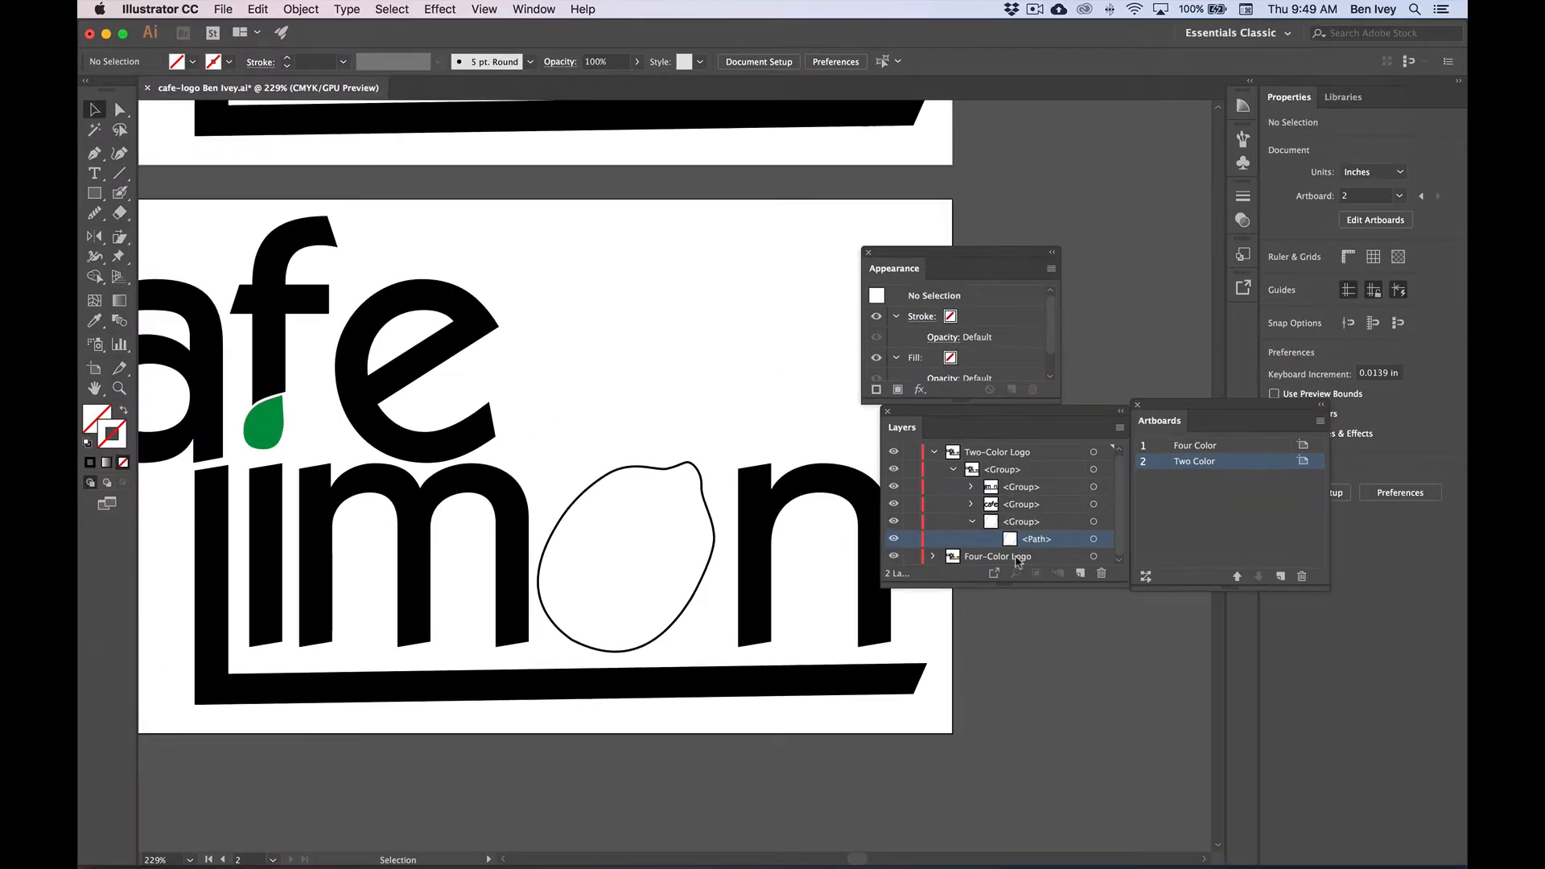
click(1094, 539)
click(289, 8)
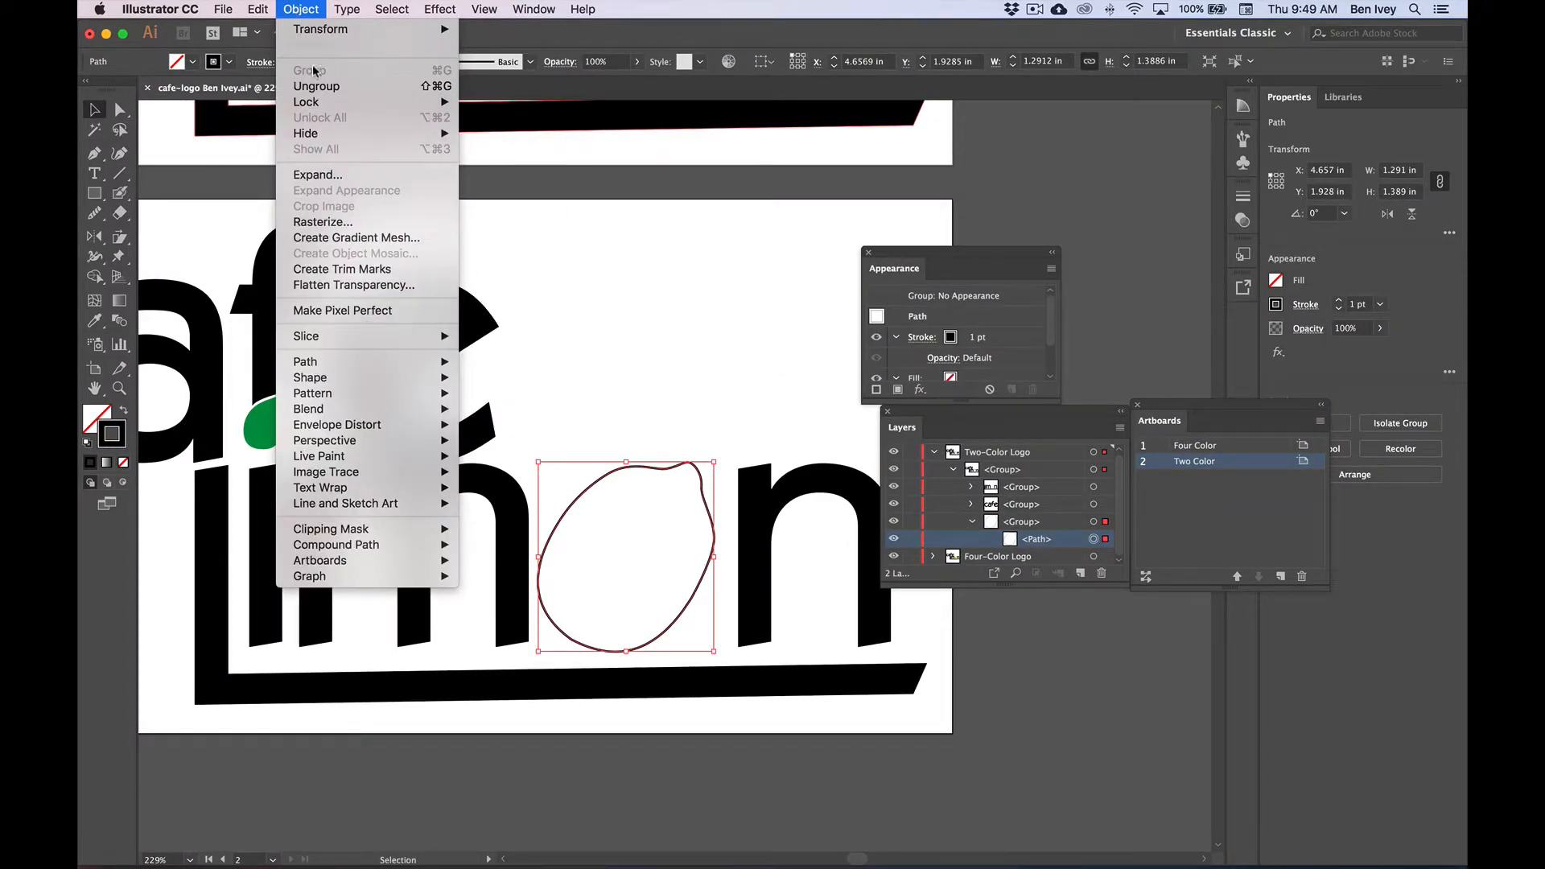
click(324, 91)
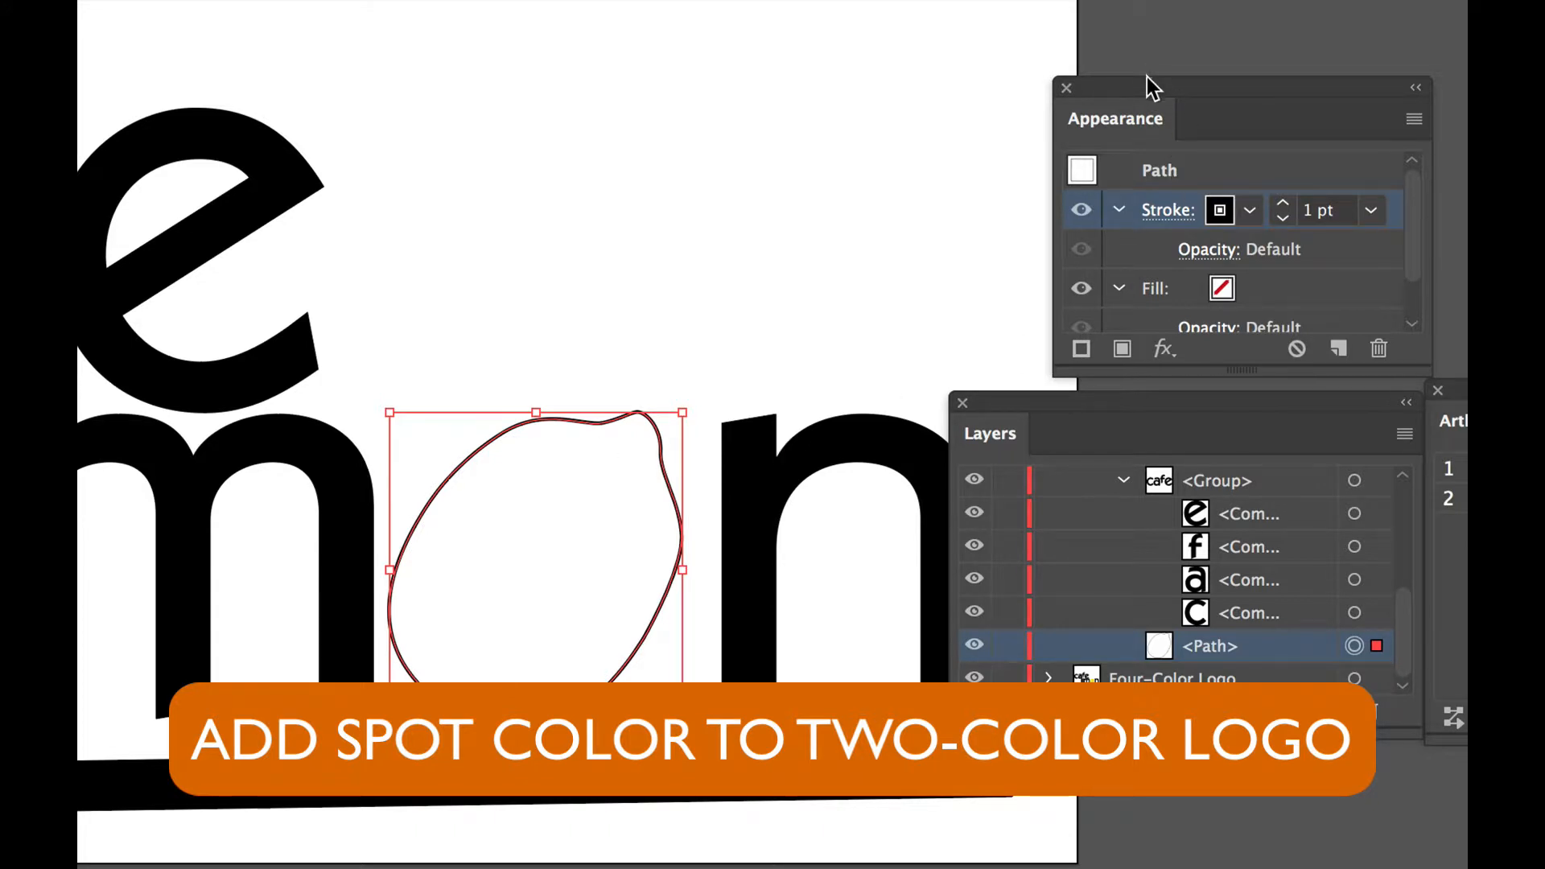
- Target the lemon path's fill attribute and open the PANTONE+ Solid Coated color book library
drag(1147, 77, 999, 89)
click(1151, 306)
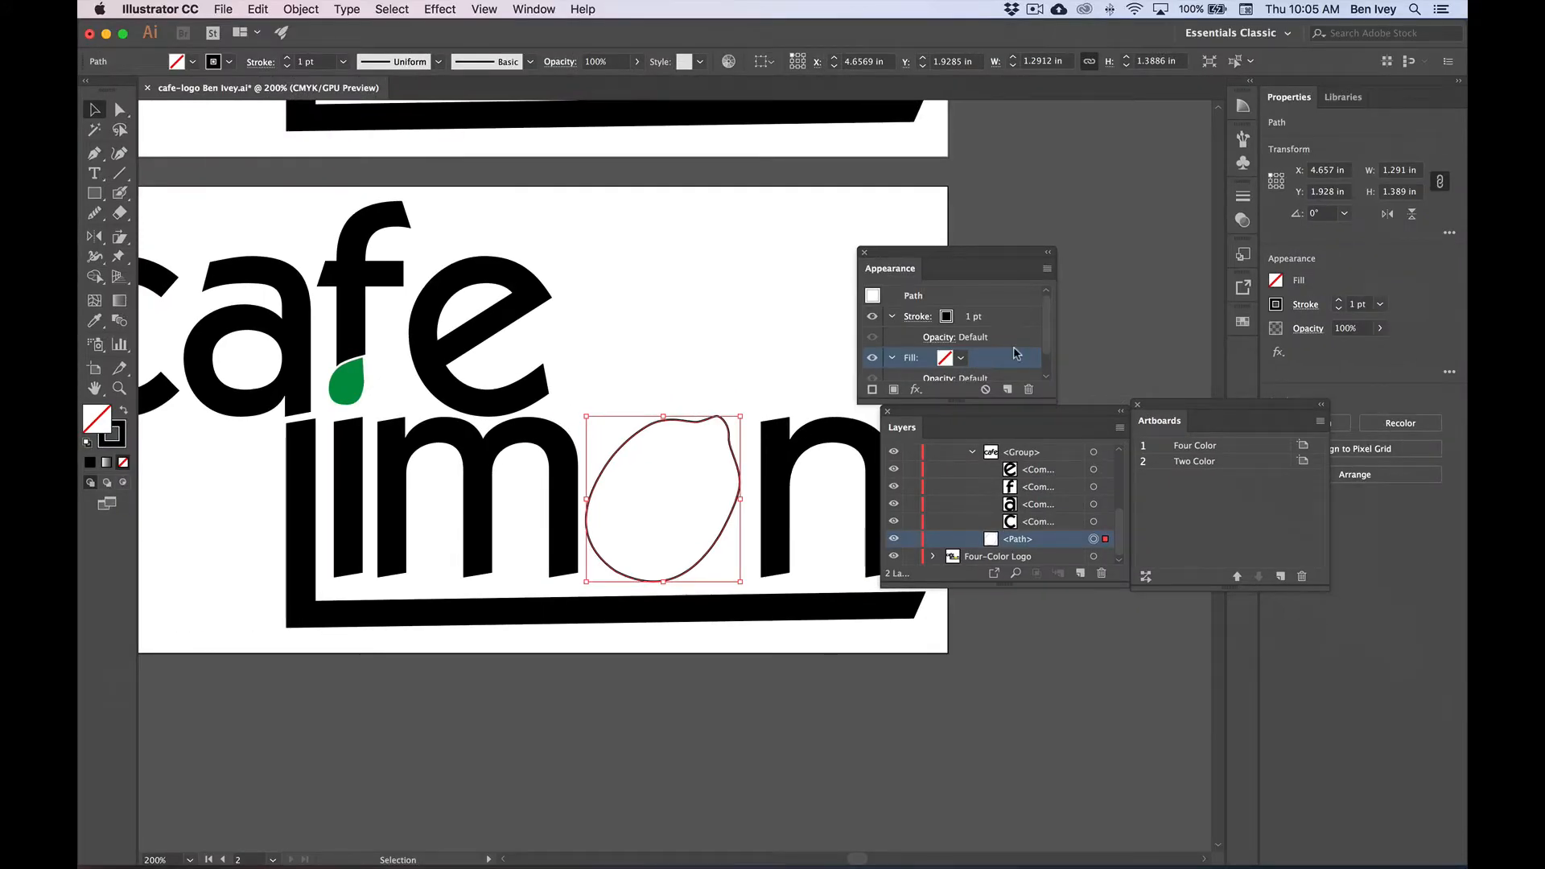
click(531, 10)
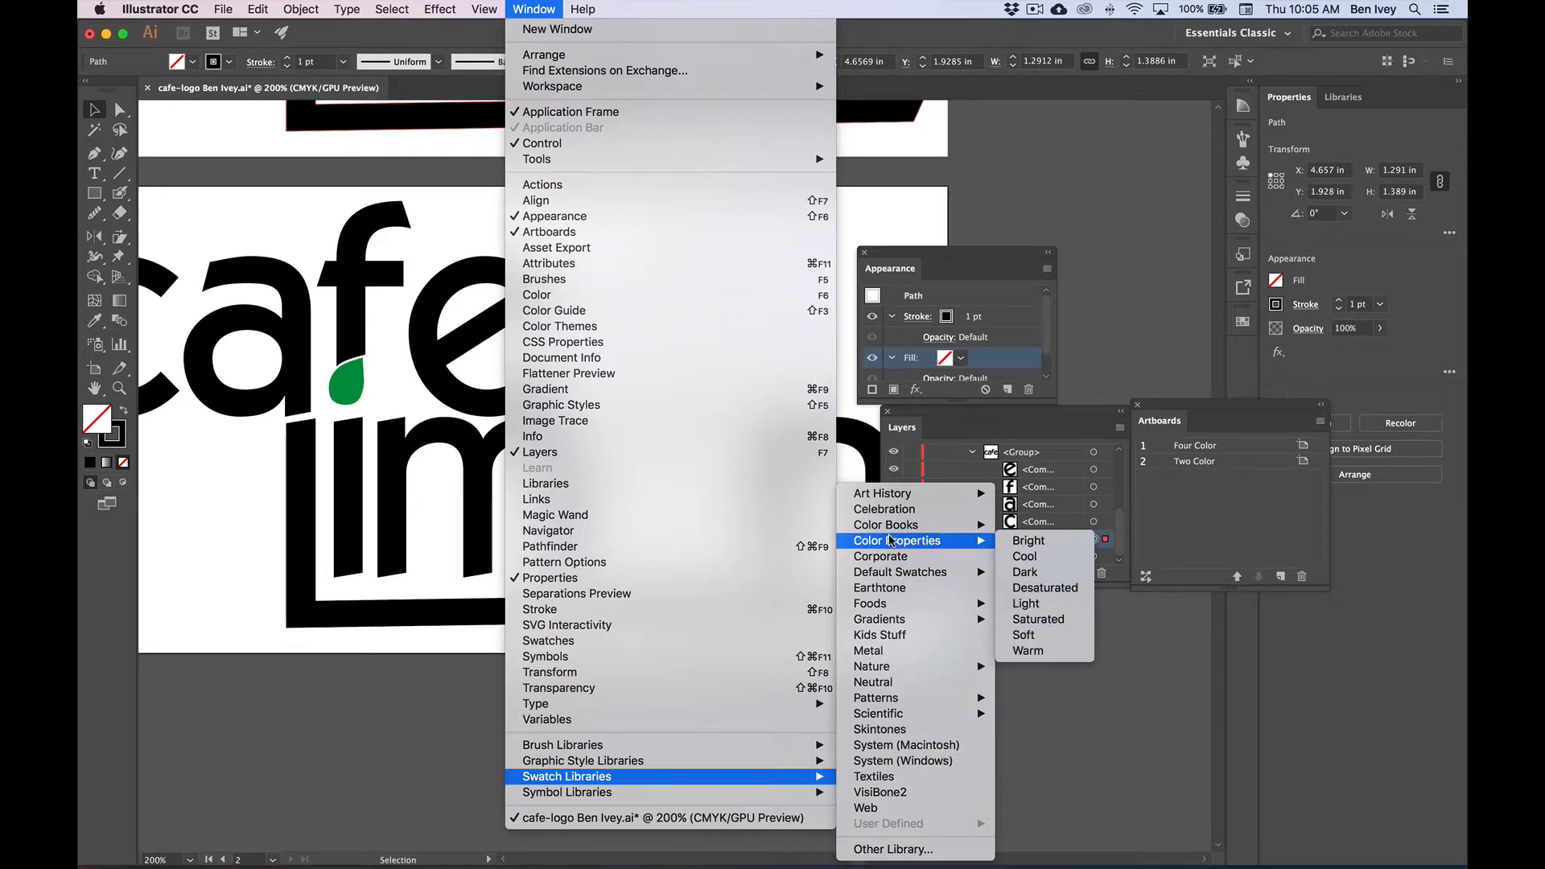
mouse_move(888, 530)
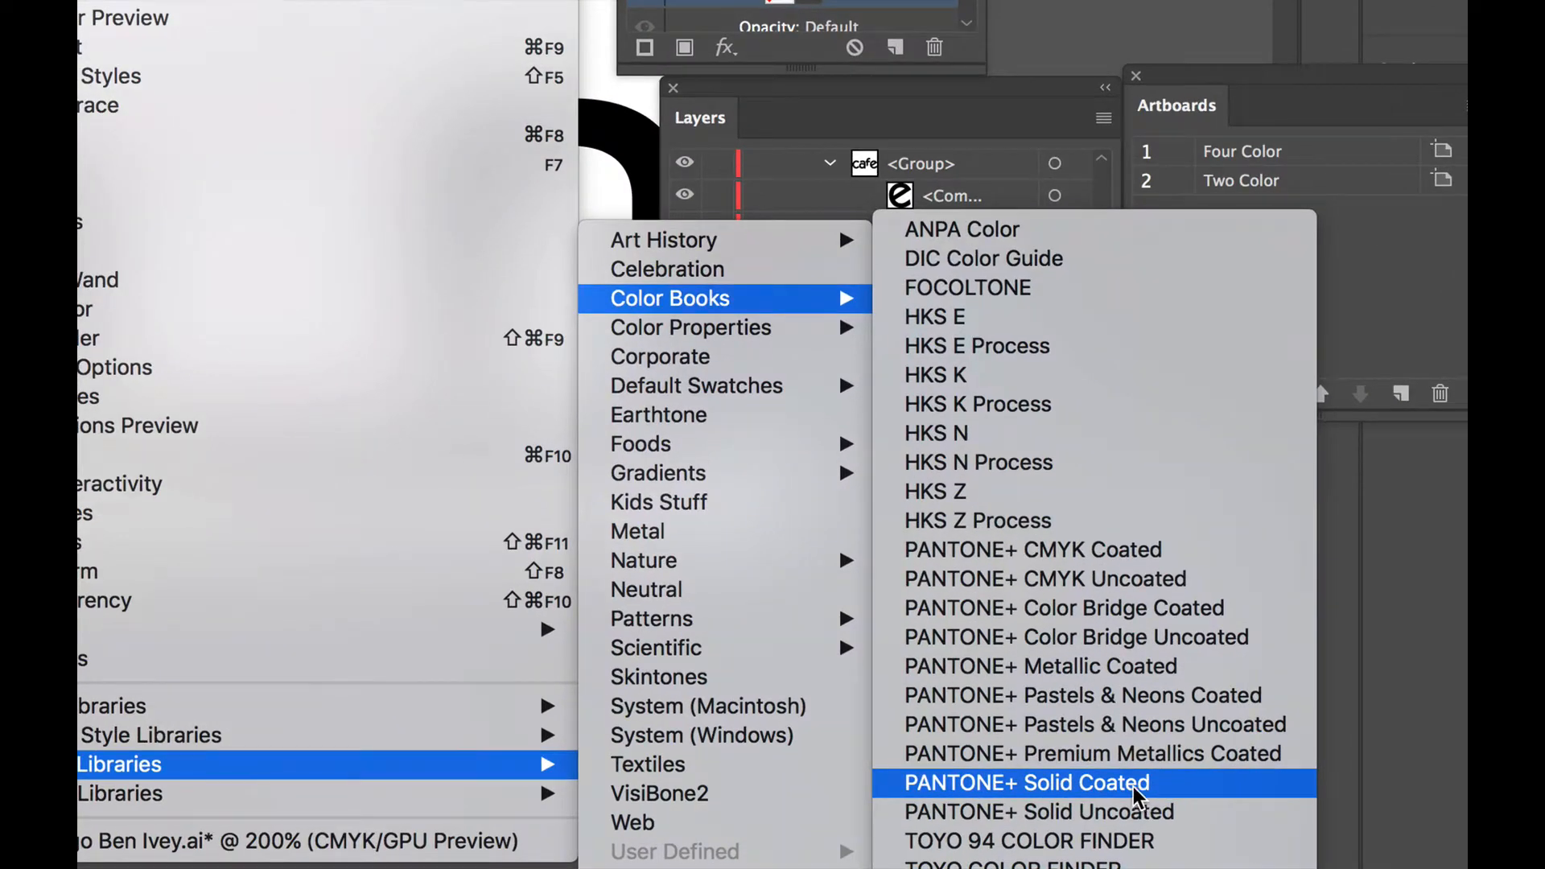
click(1139, 792)
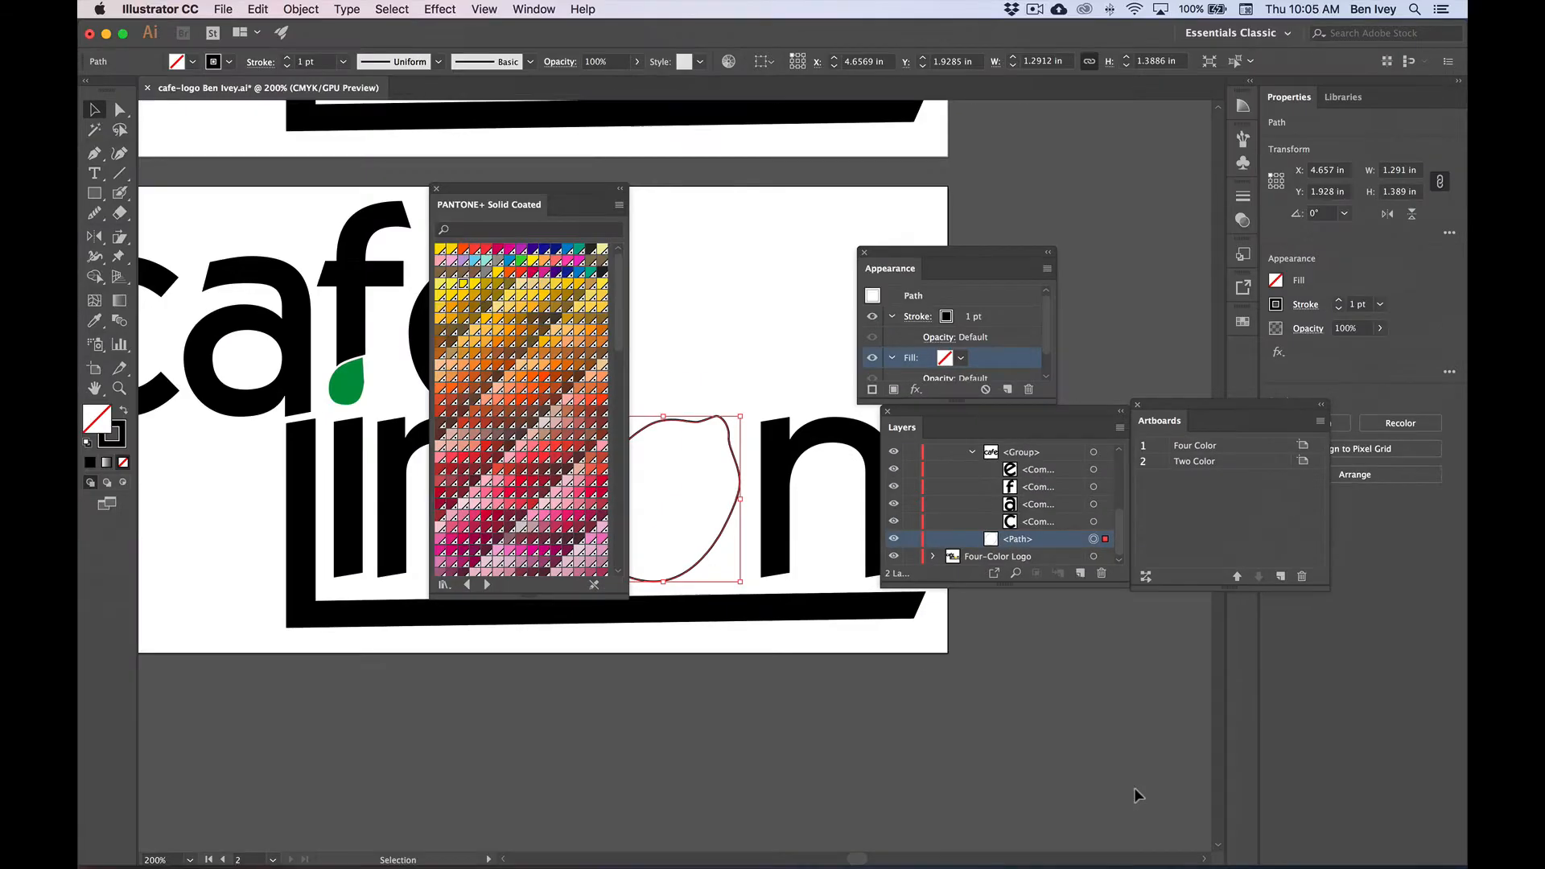
- Browse the PANTONE+ Solid Coated swatches and display them in Small List View
drag(487, 190, 664, 204)
scroll(702, 322, down, 10)
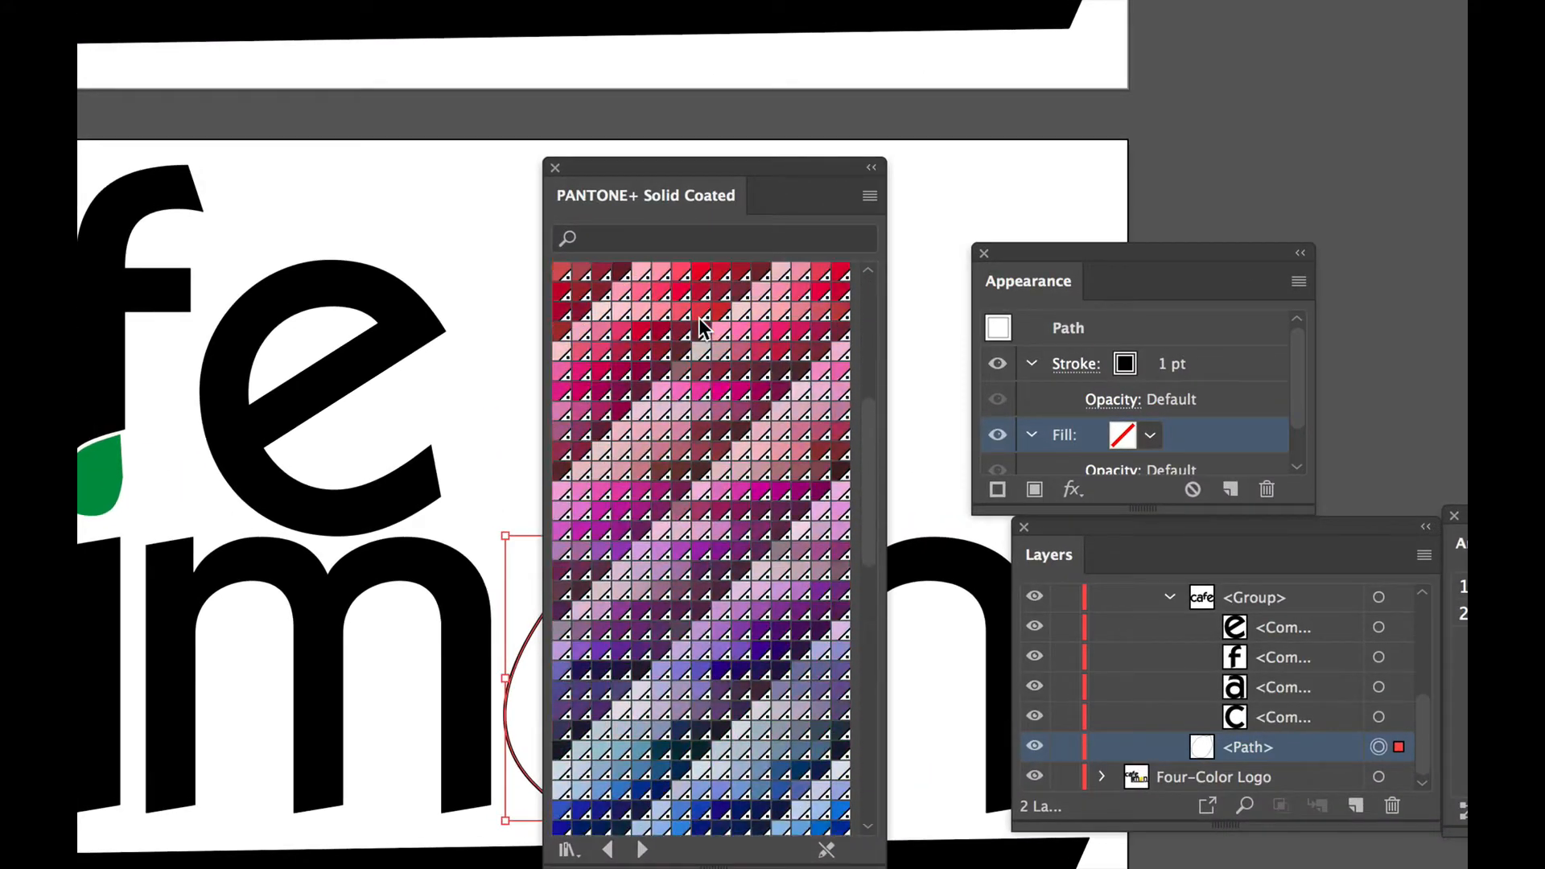
scroll(704, 321, up, 10)
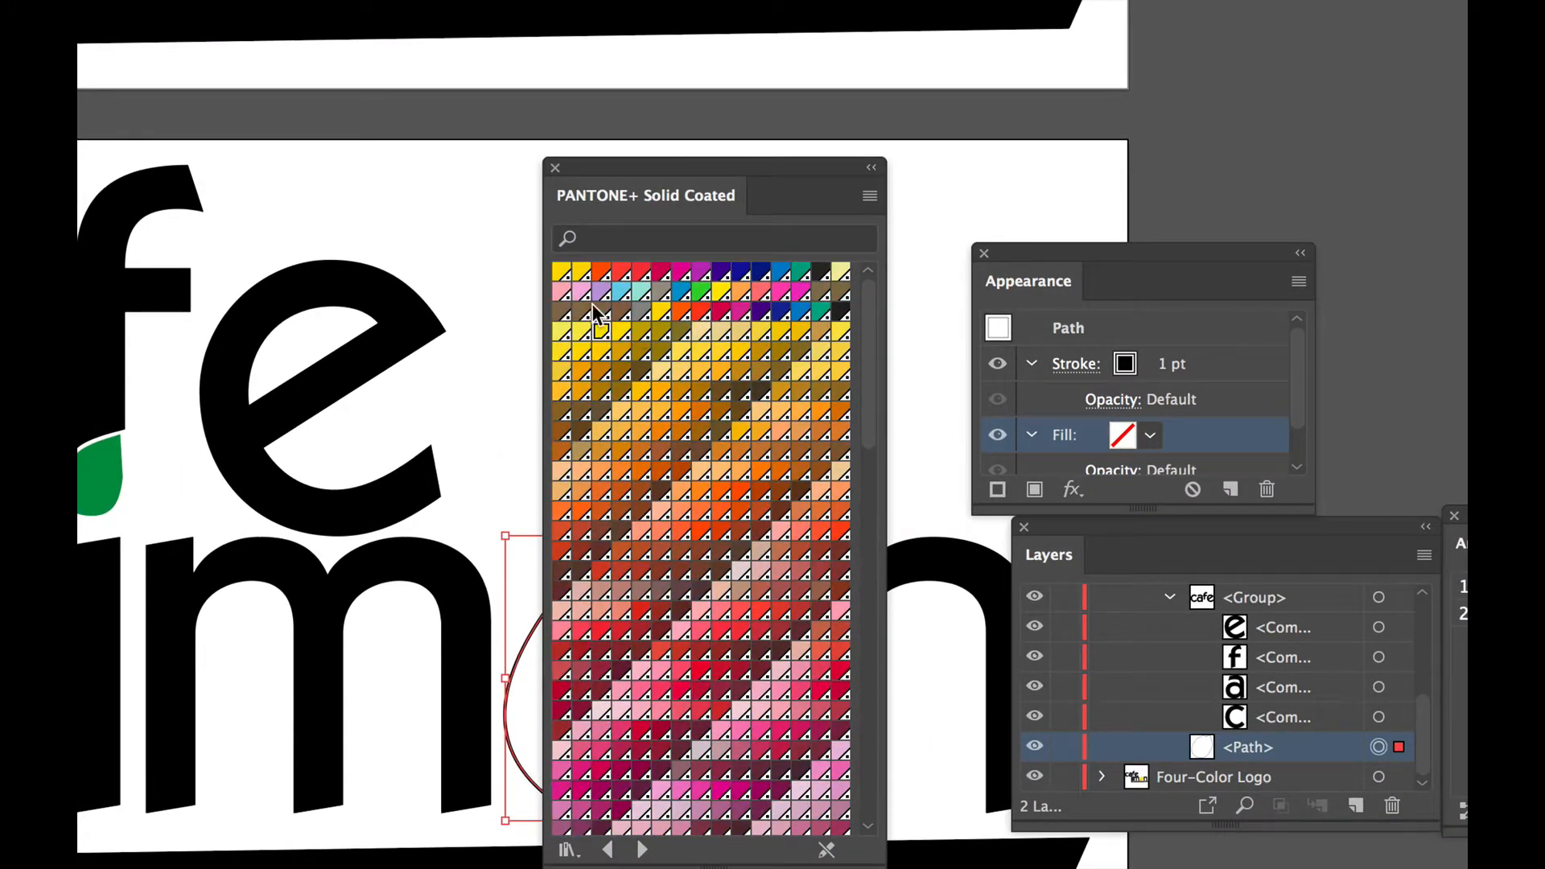
click(869, 197)
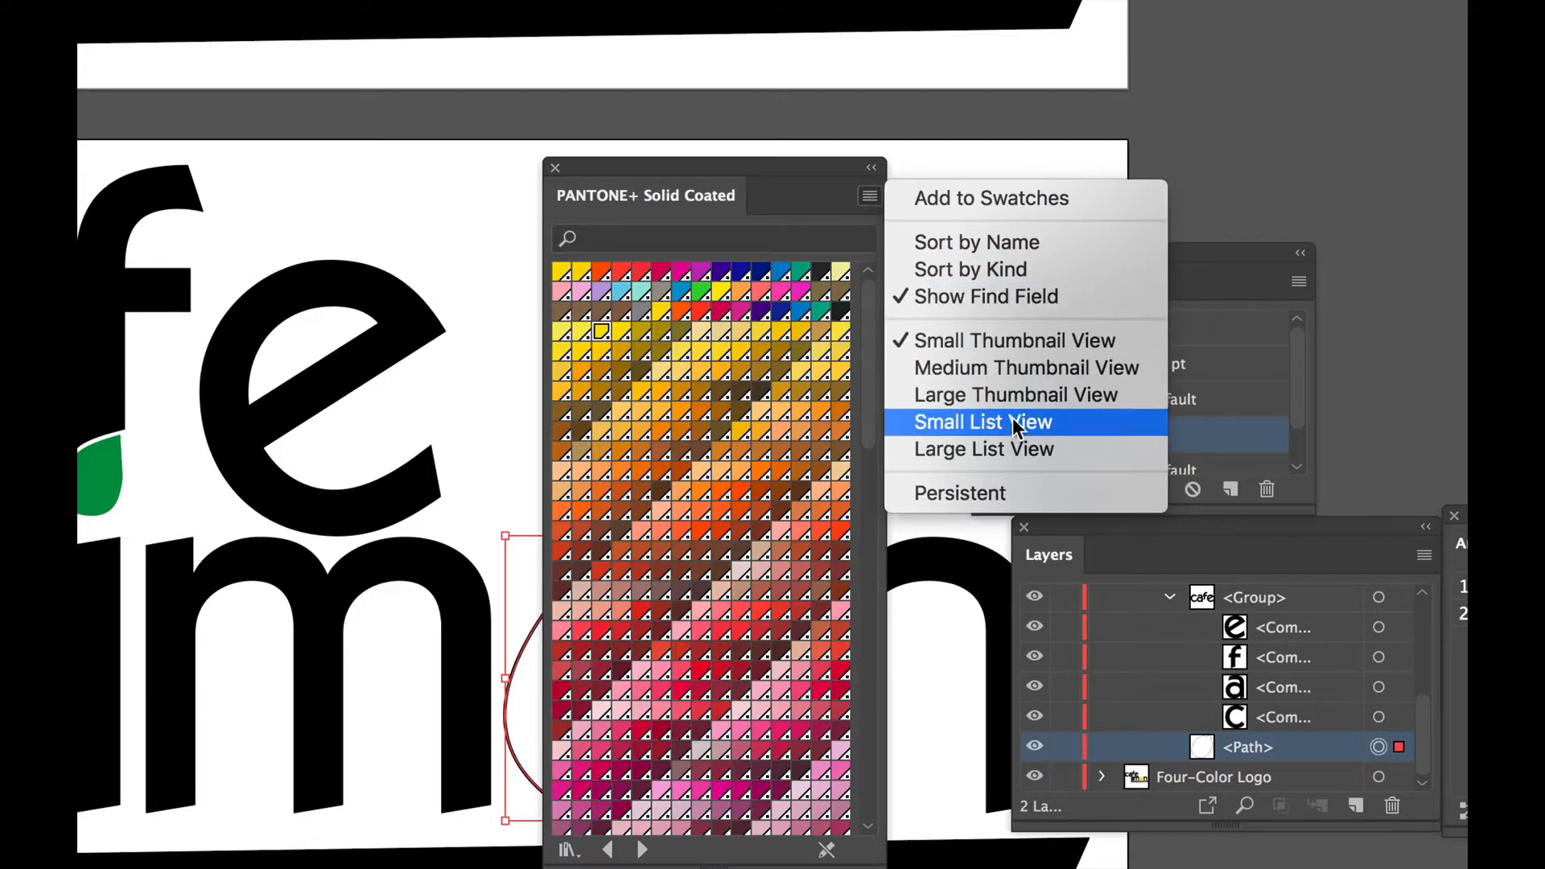
click(1057, 425)
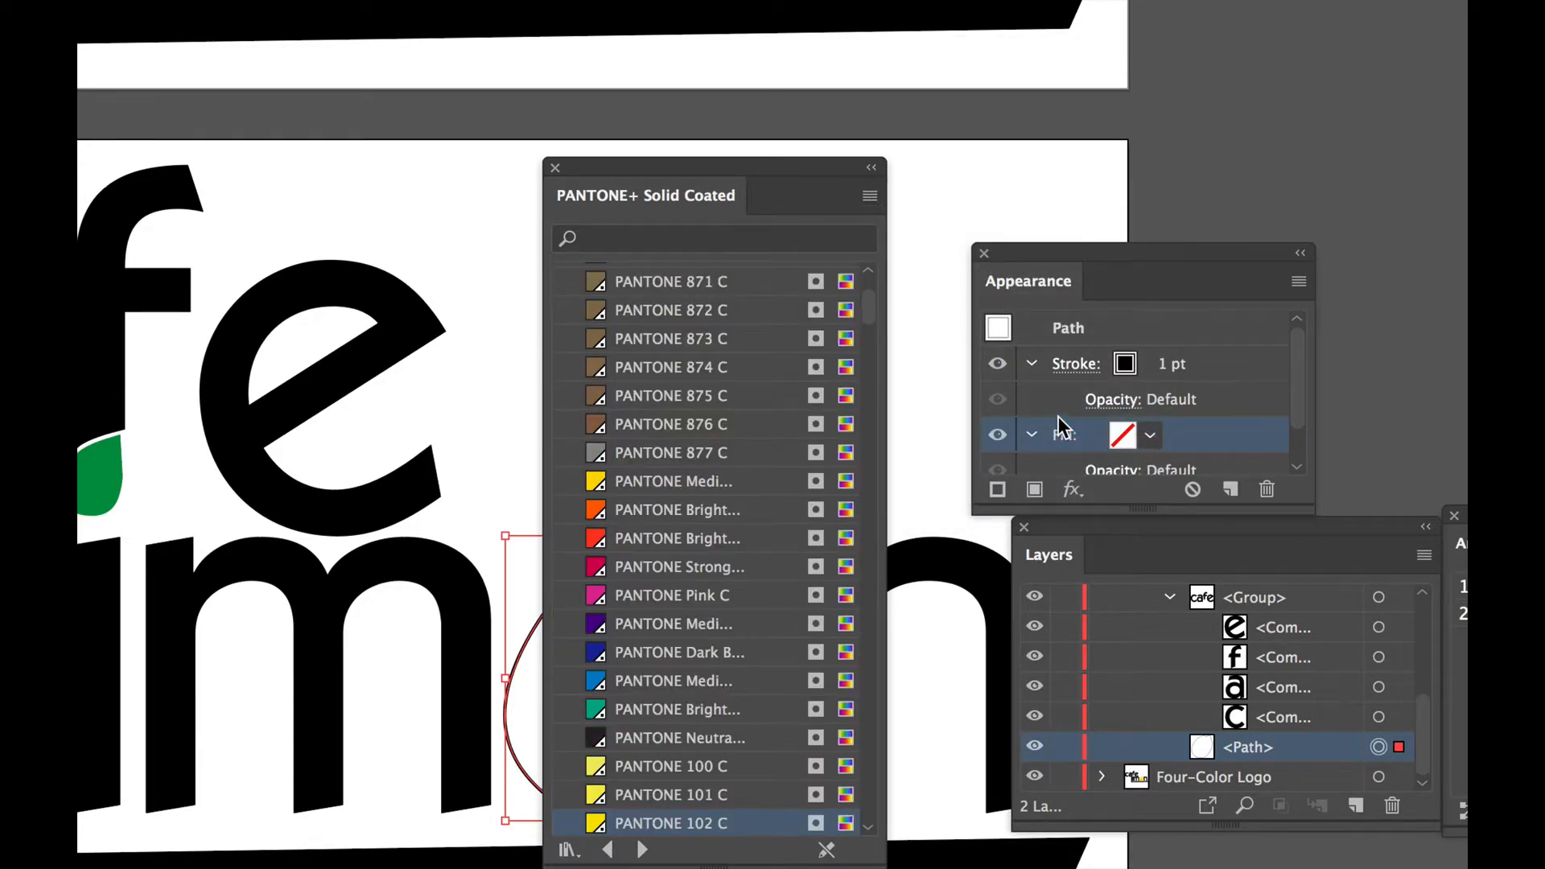
scroll(762, 402, down, 6)
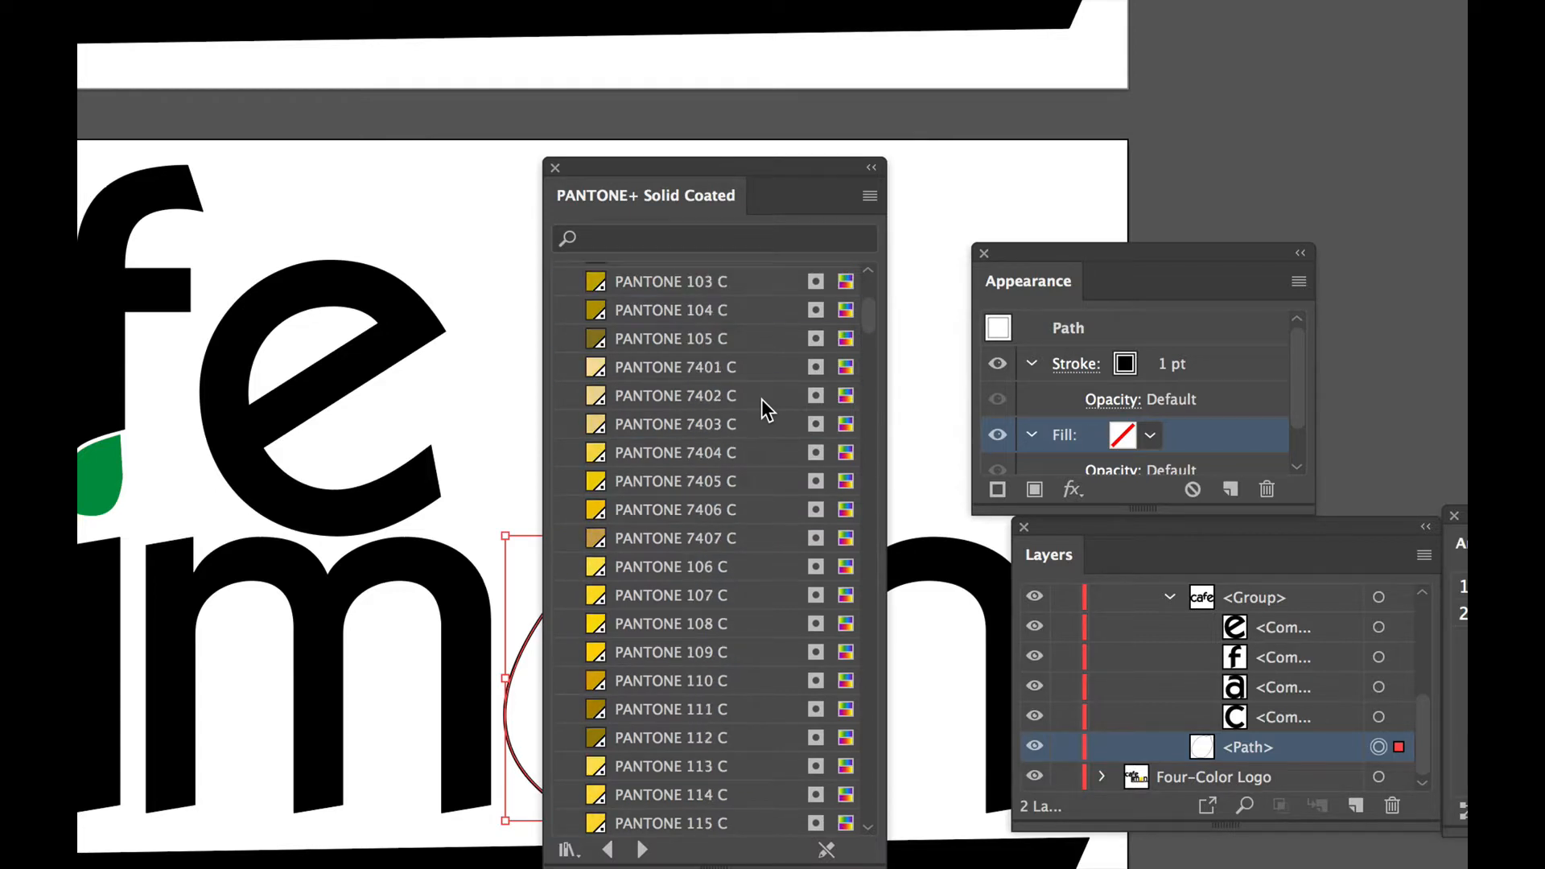
- Find swatch 102 in the library, apply PANTONE 102 C to the lemon's fill and close the library
click(616, 240)
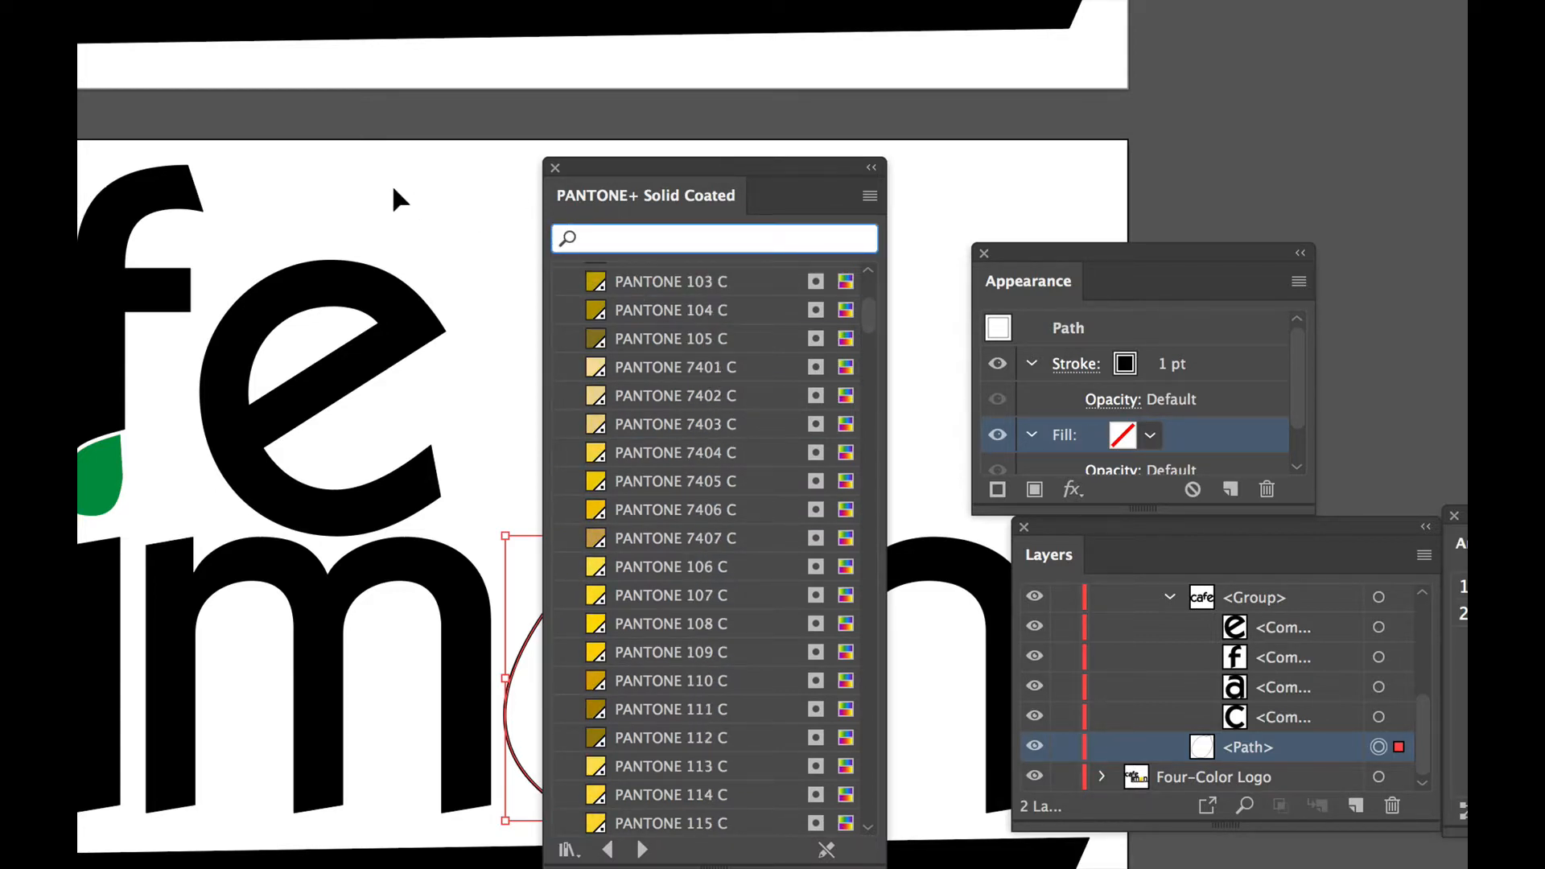
text(102)
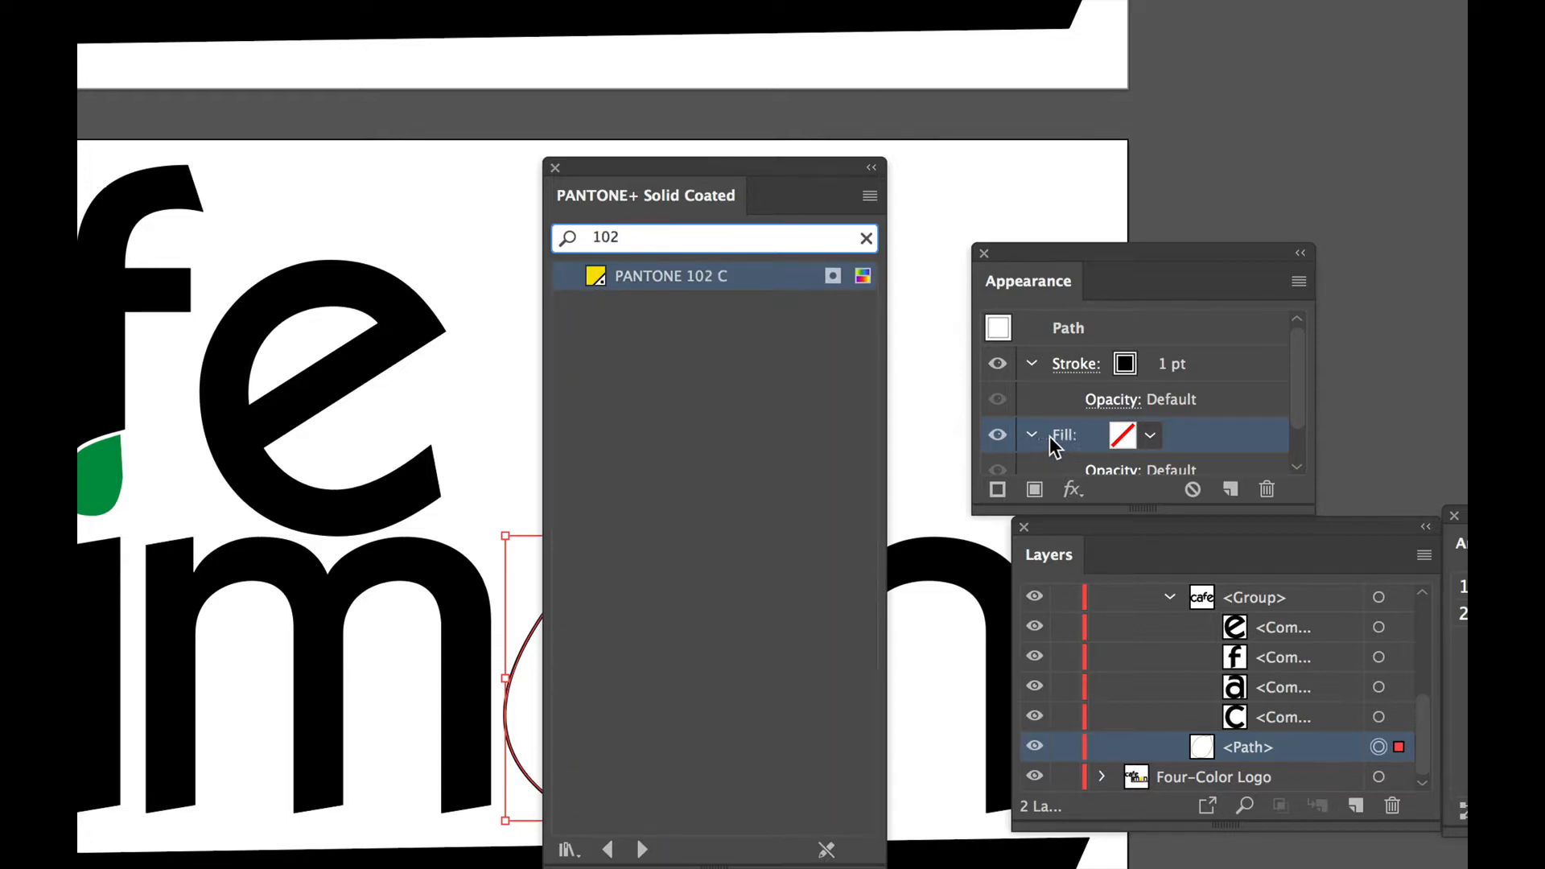
click(636, 281)
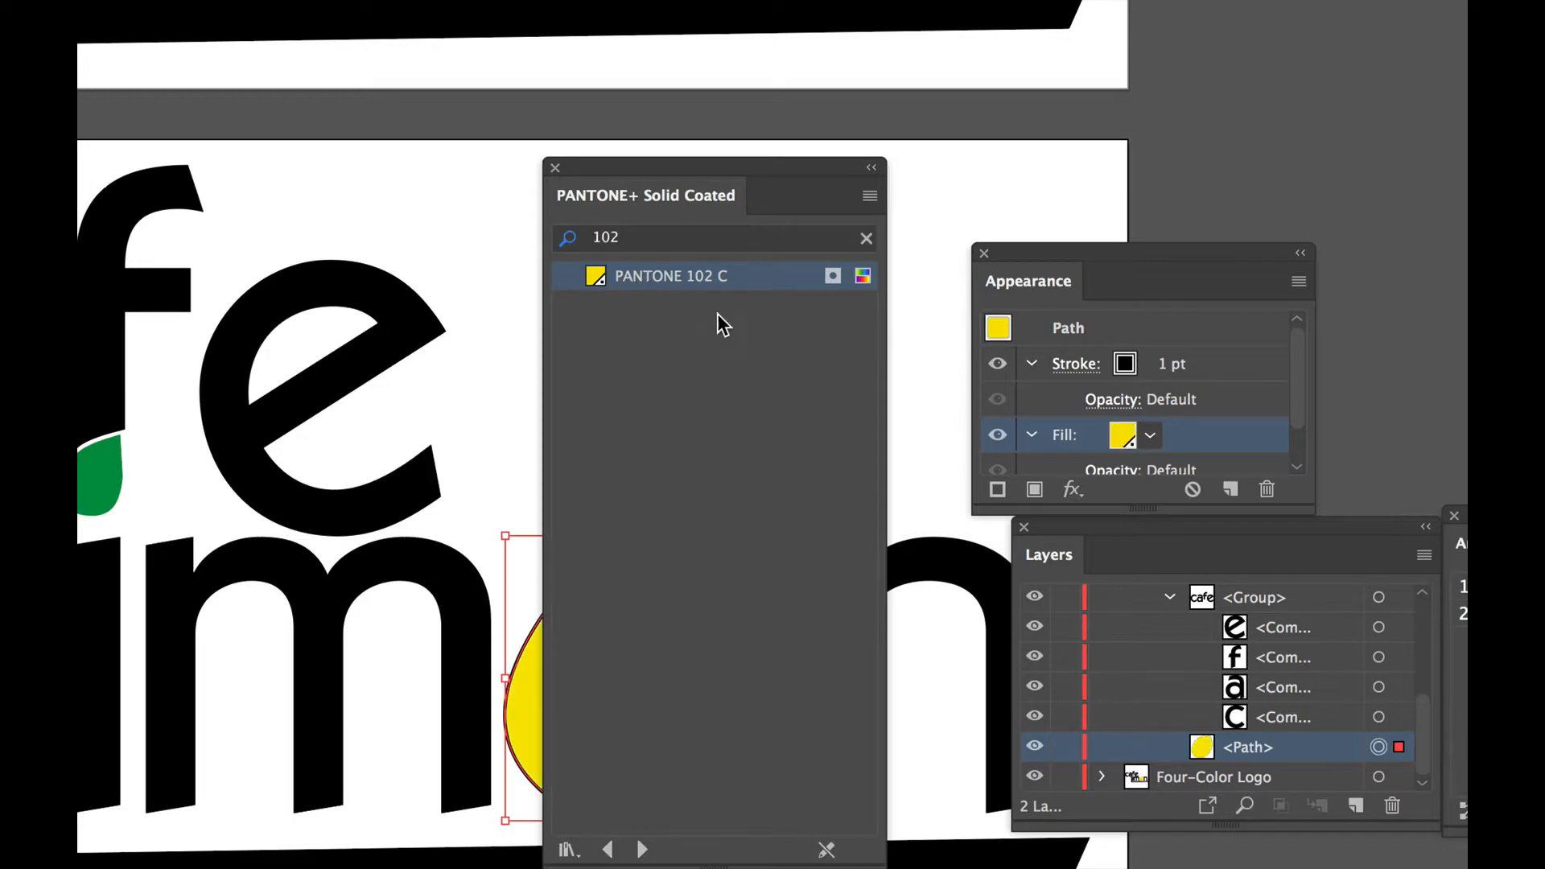
drag(722, 164, 366, 134)
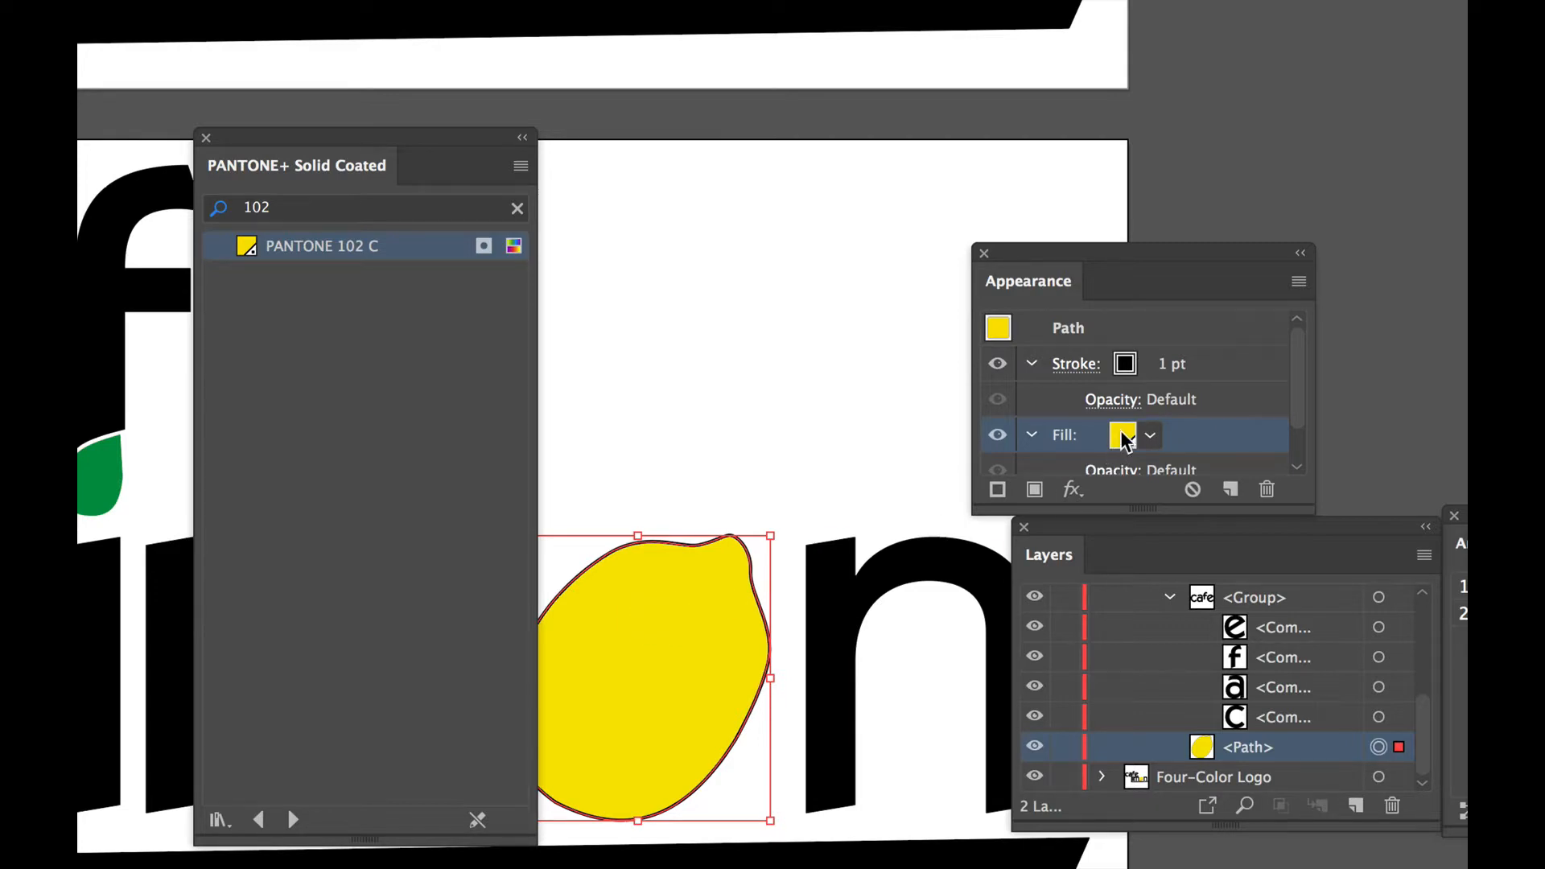
click(206, 137)
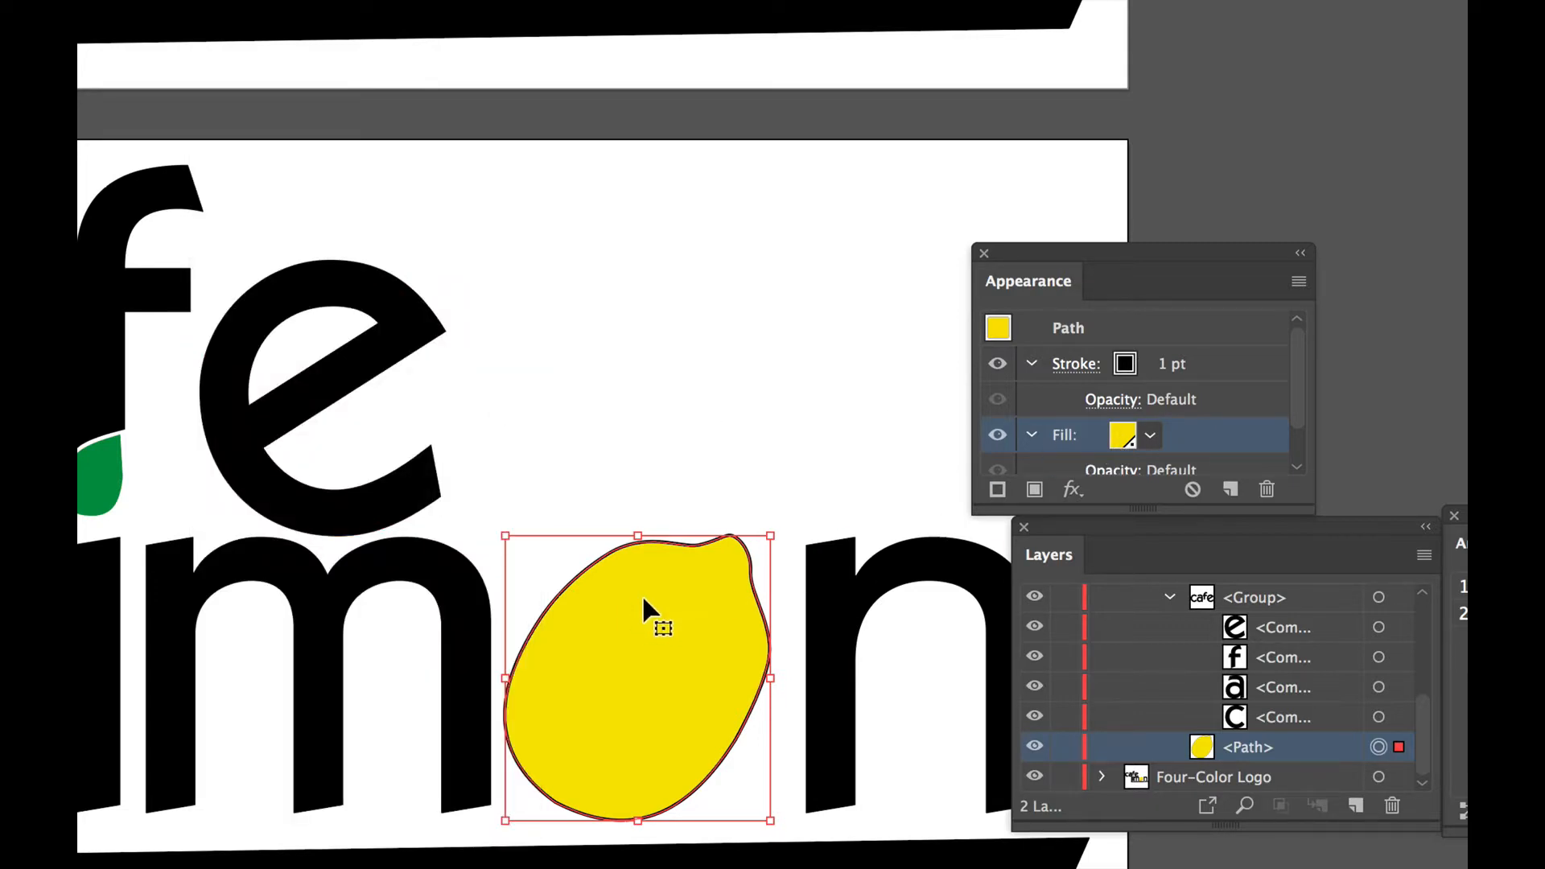
- Set the lemon path's stroke to none and check the document's swatches for the spot color
click(1119, 369)
click(1152, 365)
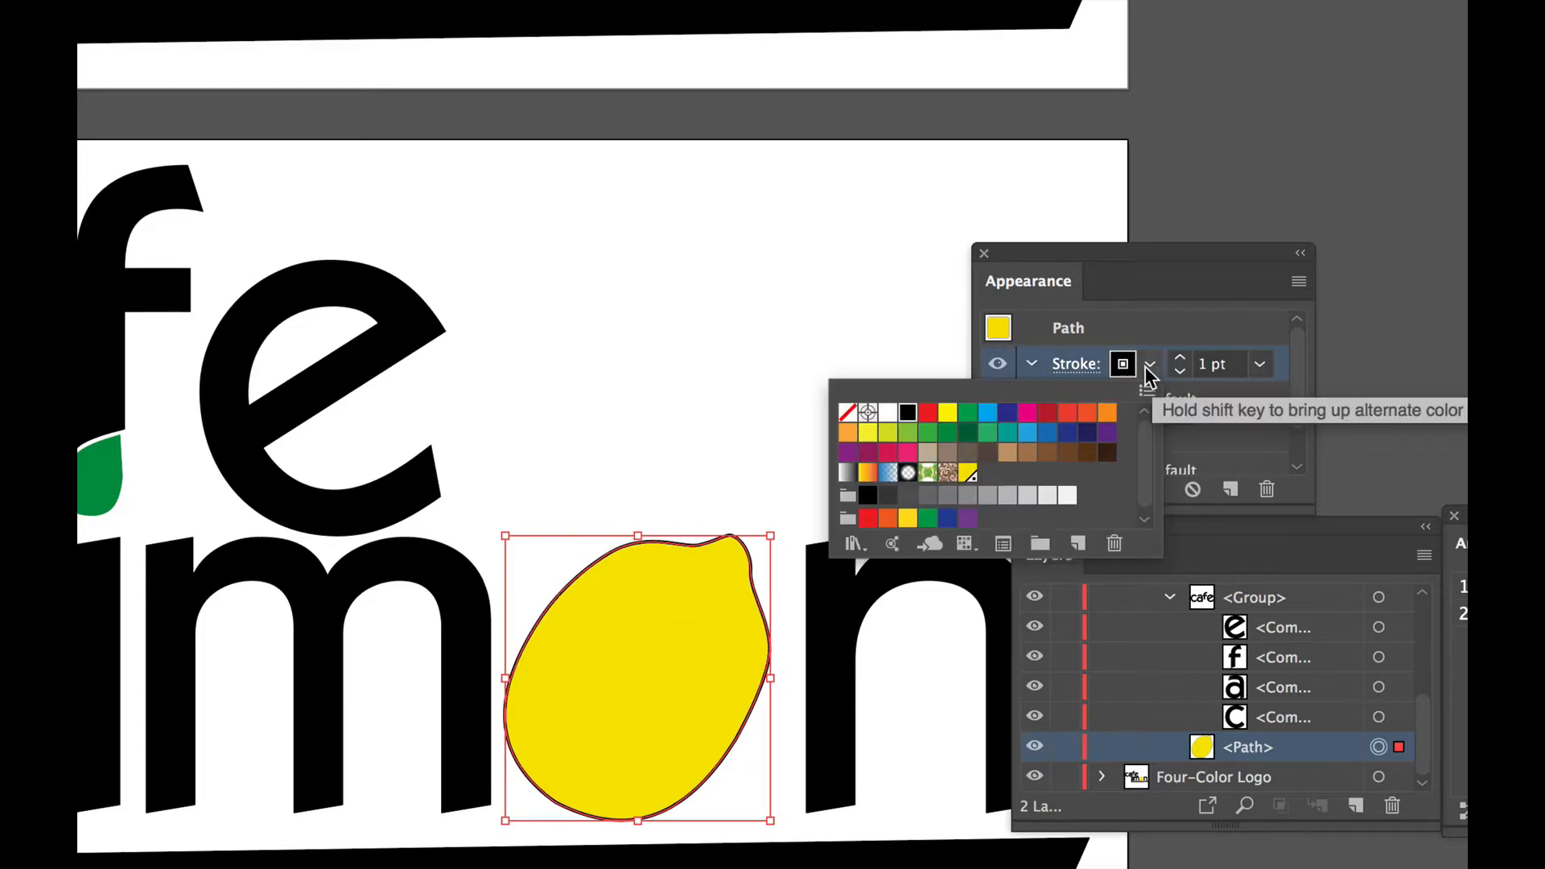
click(848, 413)
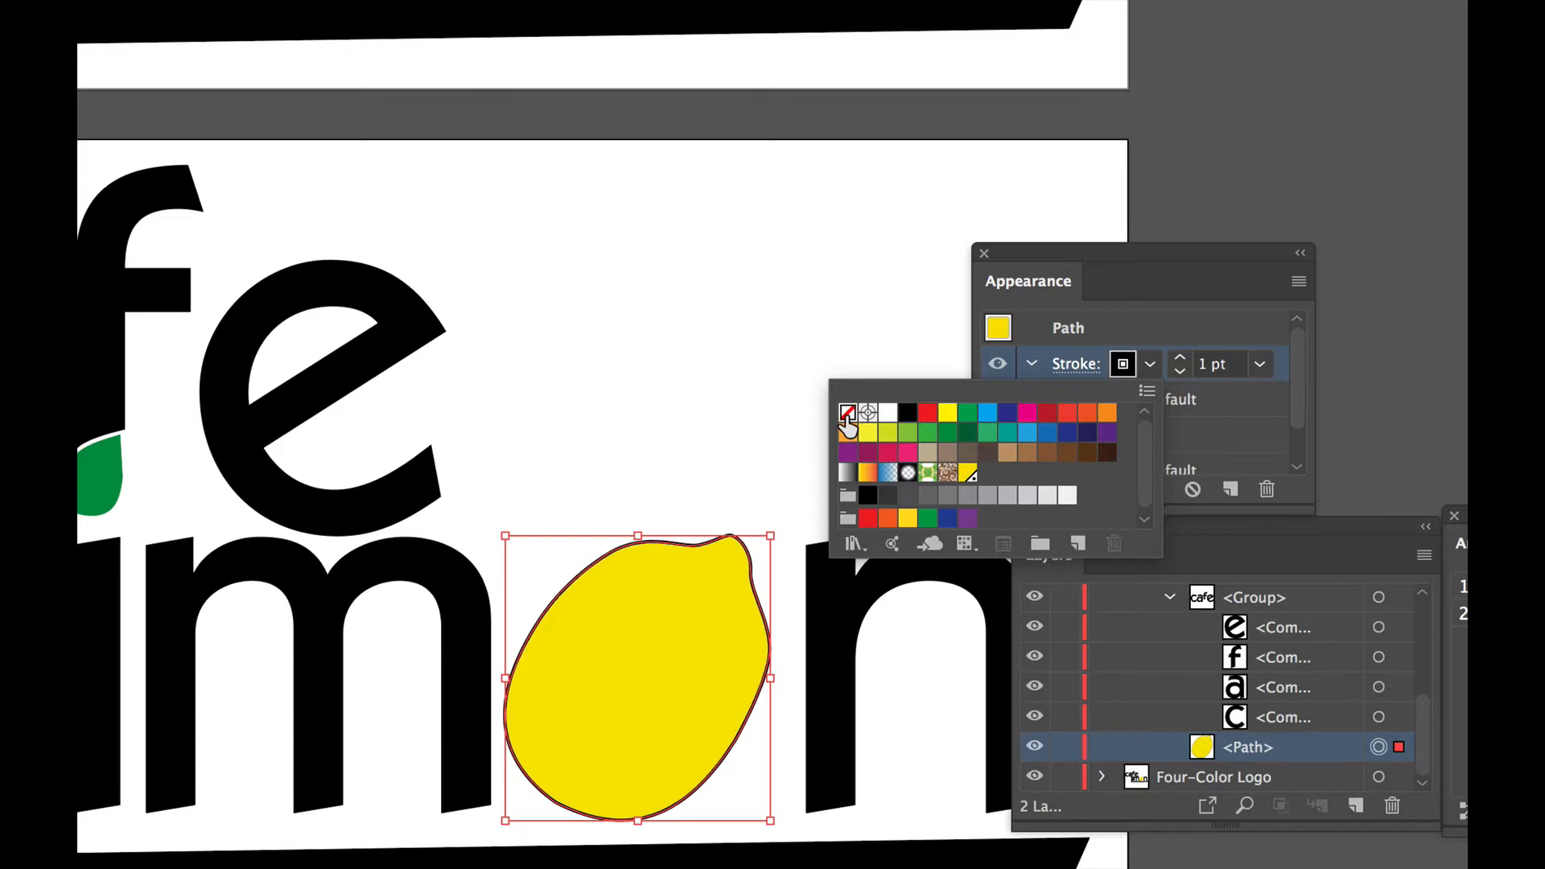
click(1152, 366)
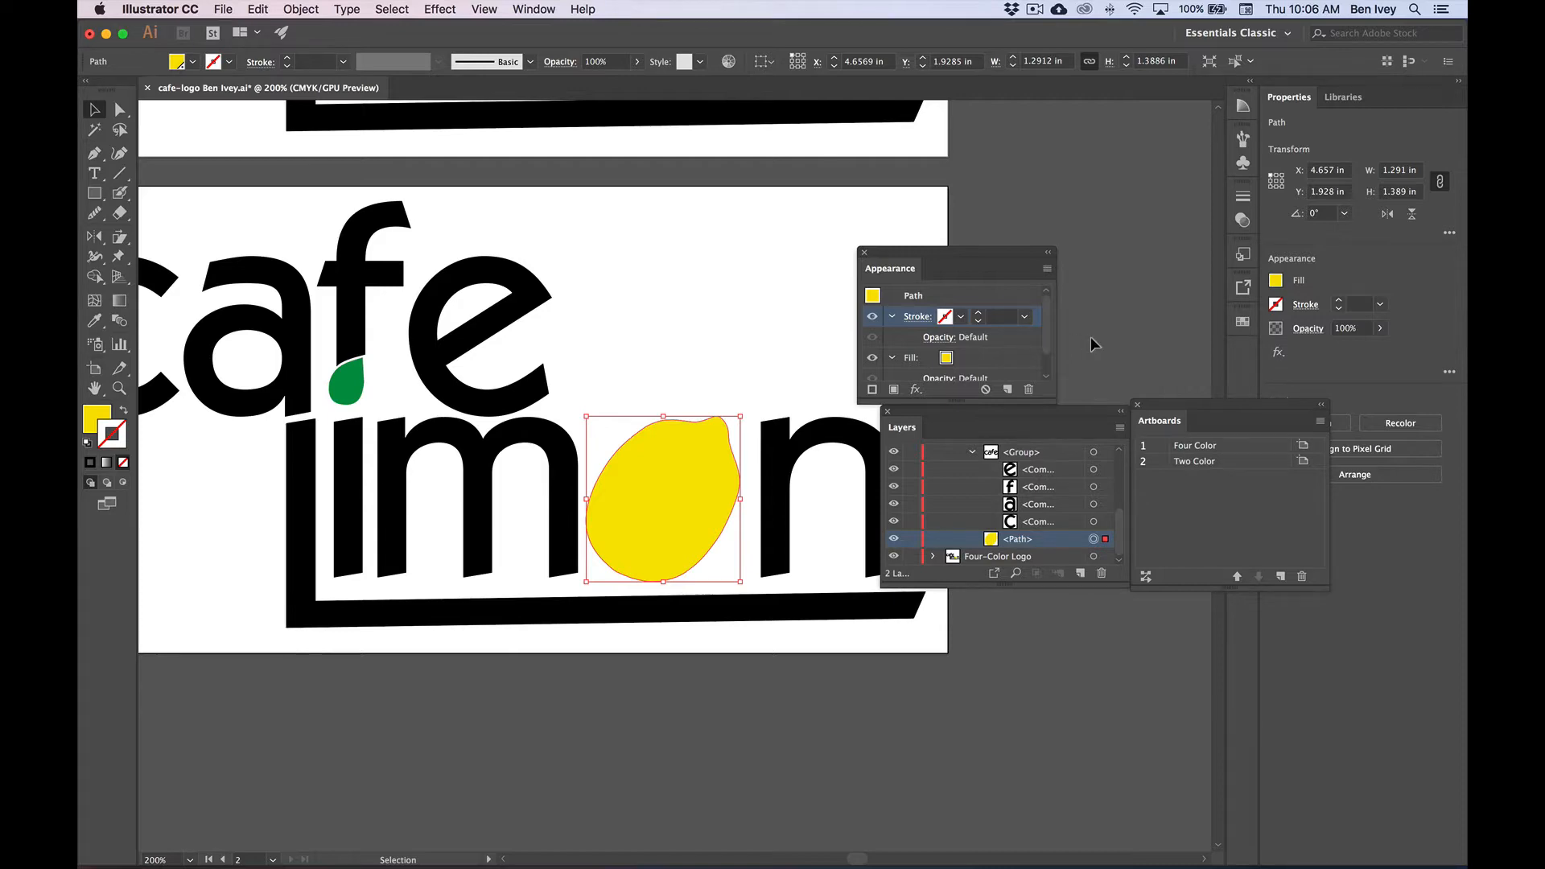
click(1247, 322)
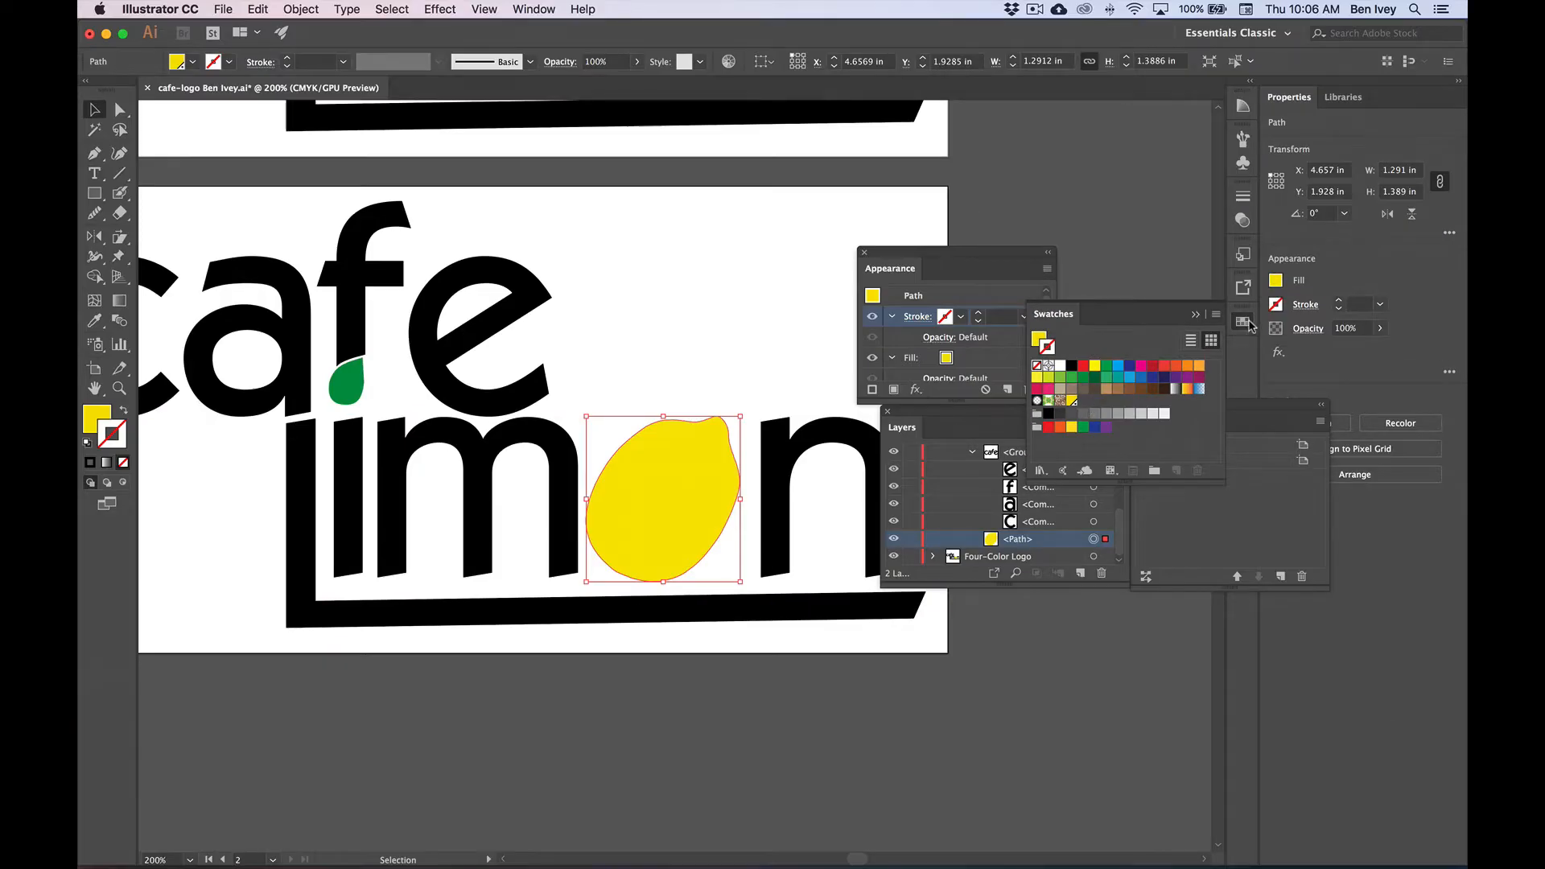
click(1279, 232)
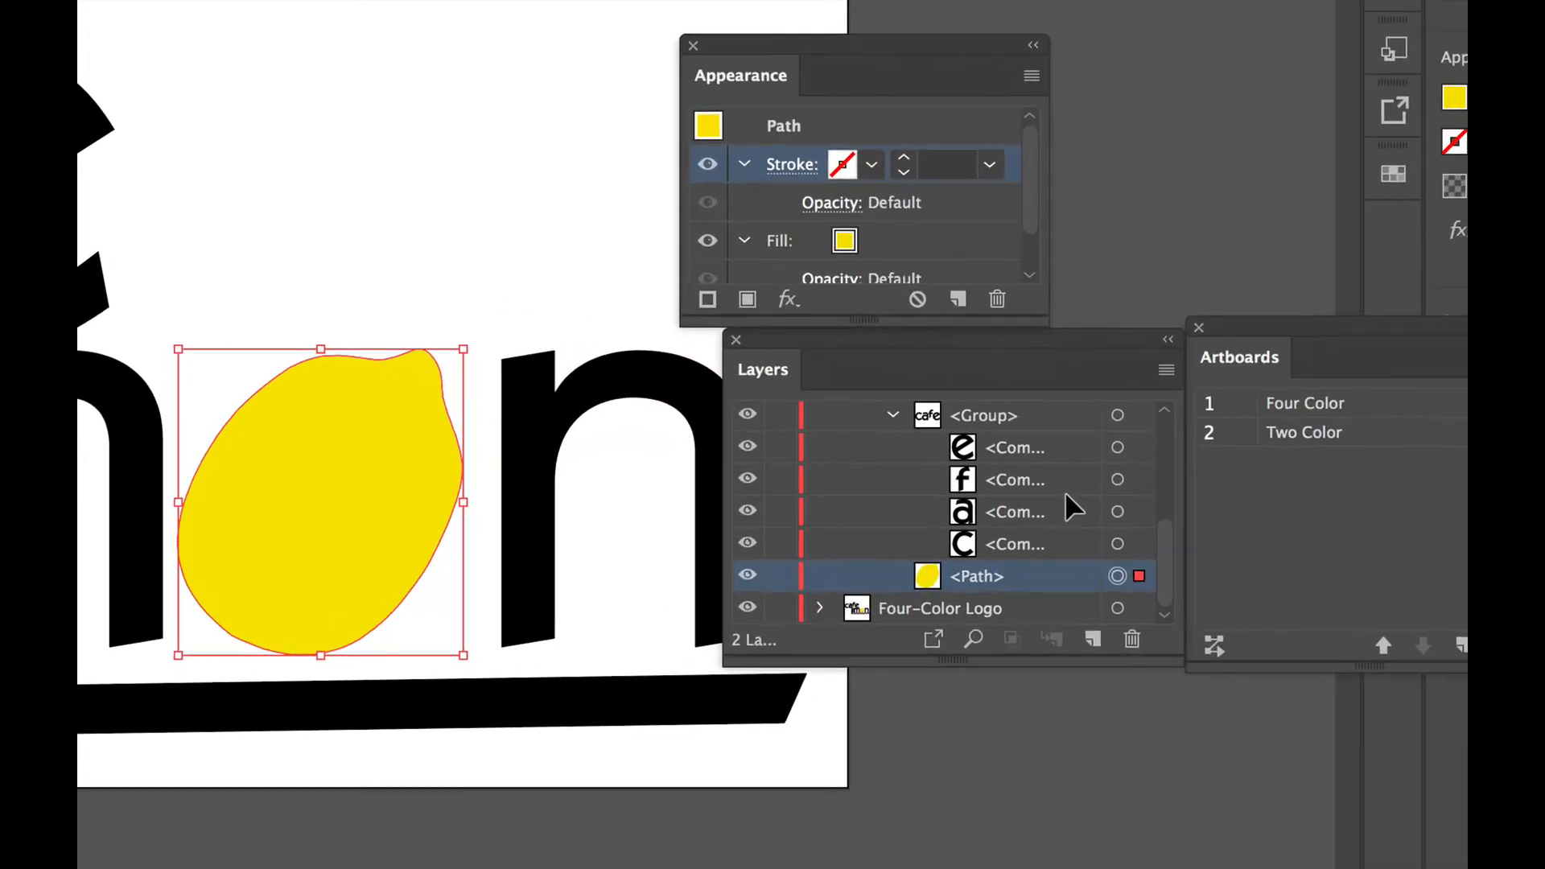
- Select the green leaf path in the two-color logo and give it a black 2 pt stroke
scroll(1065, 492, up, 5)
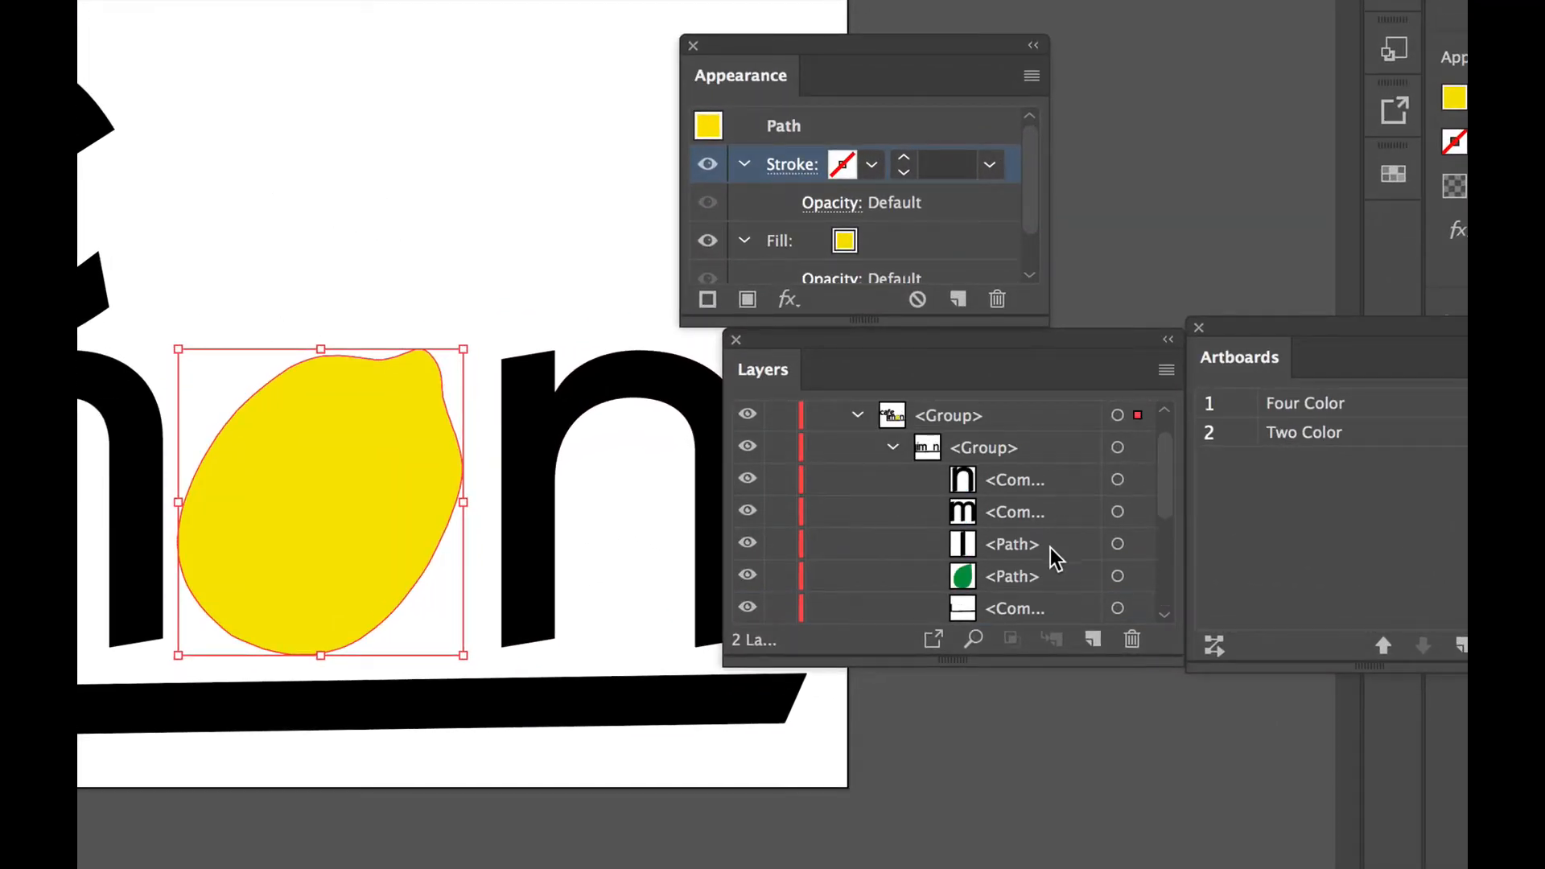
click(974, 577)
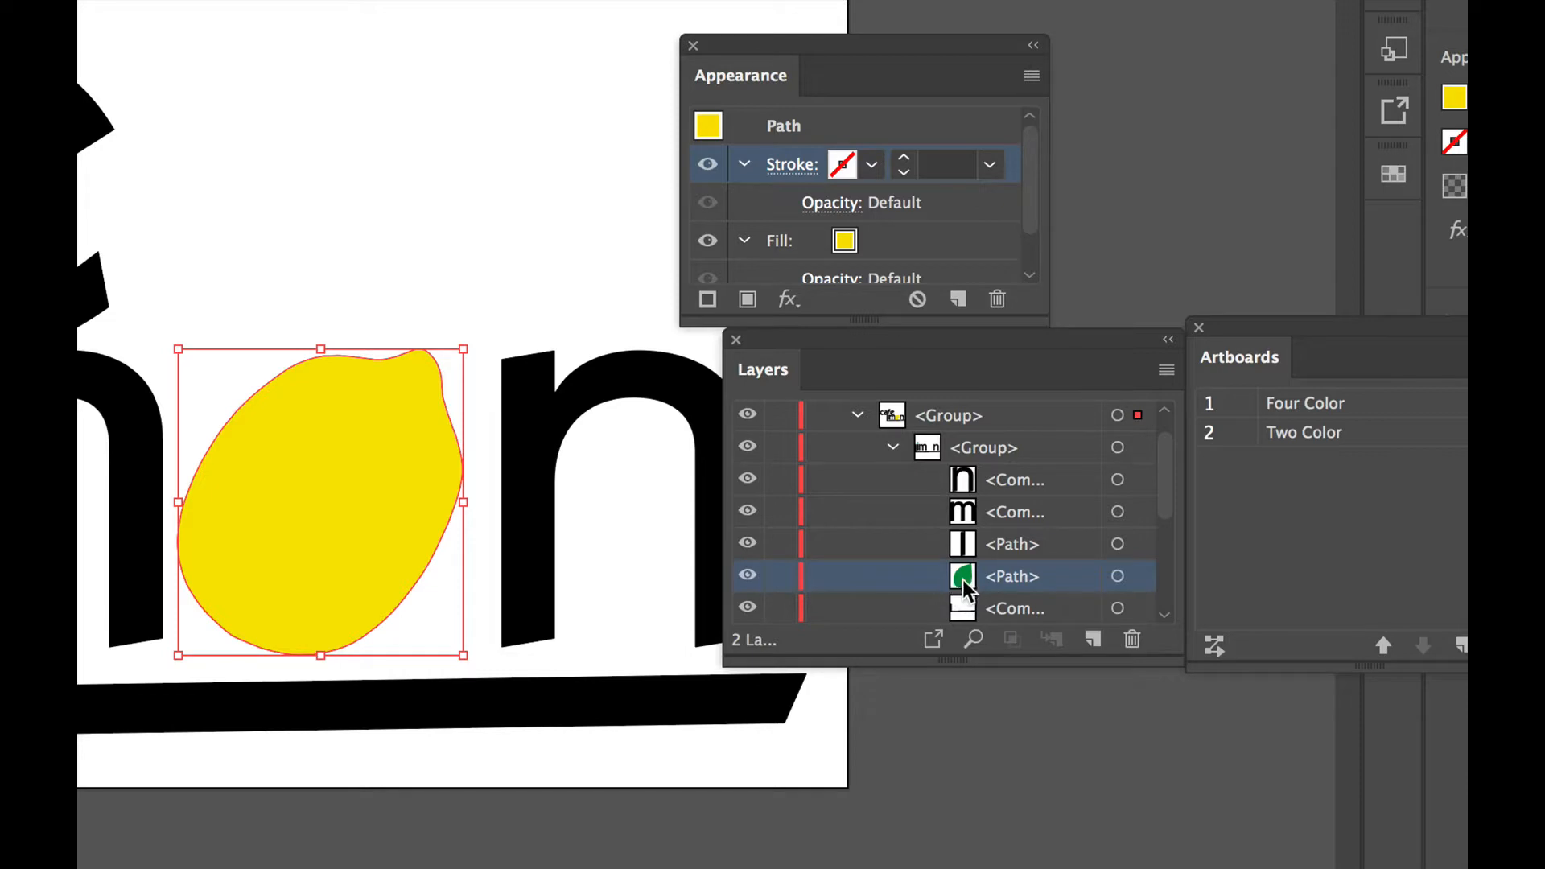
click(1117, 576)
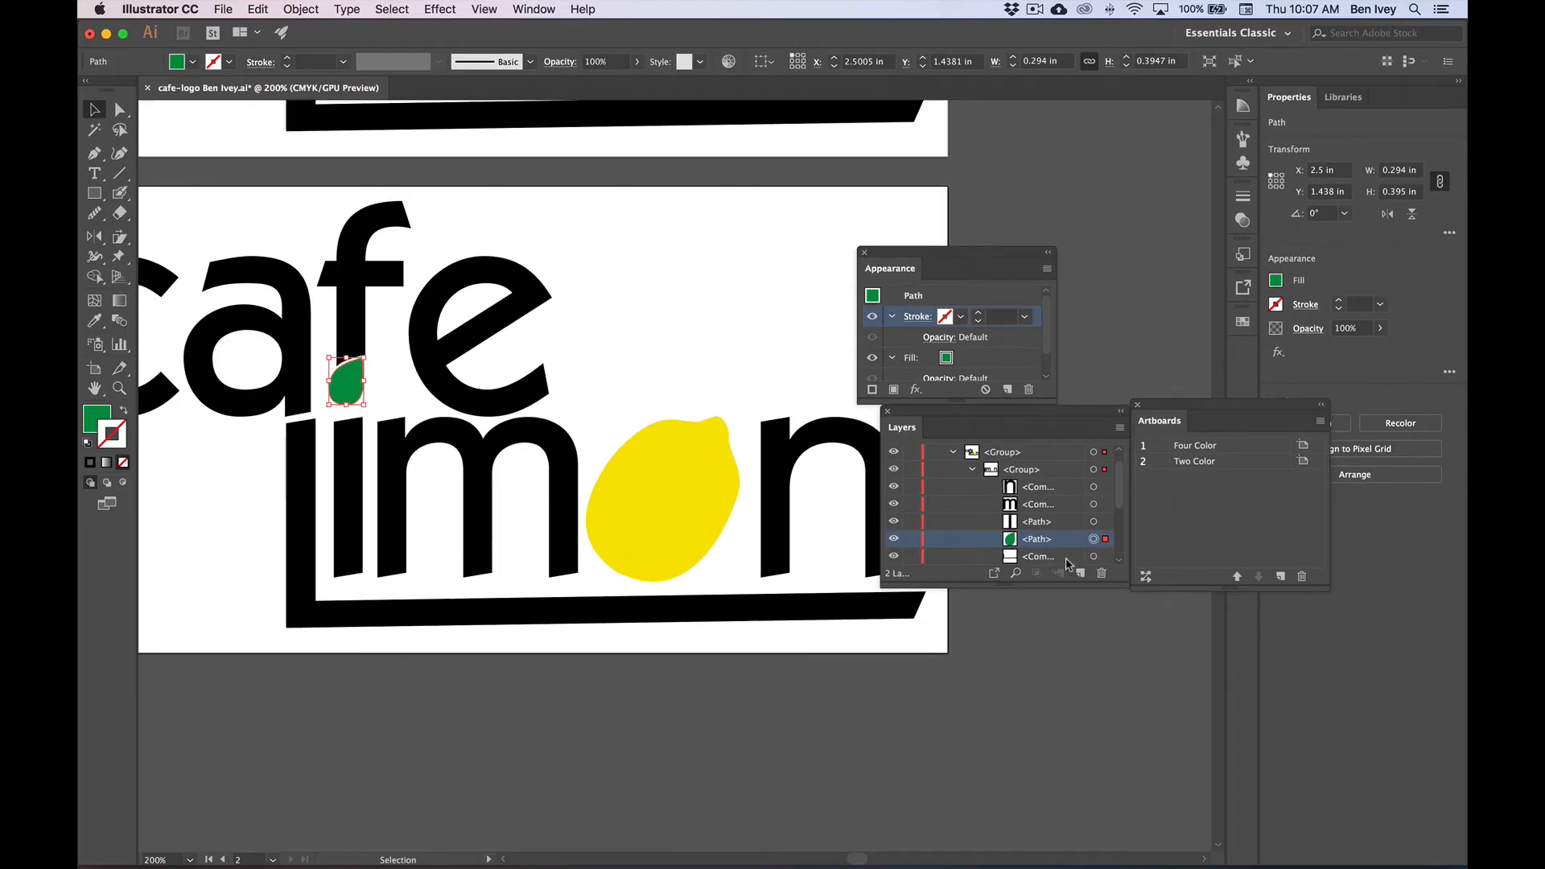
drag(910, 259, 444, 303)
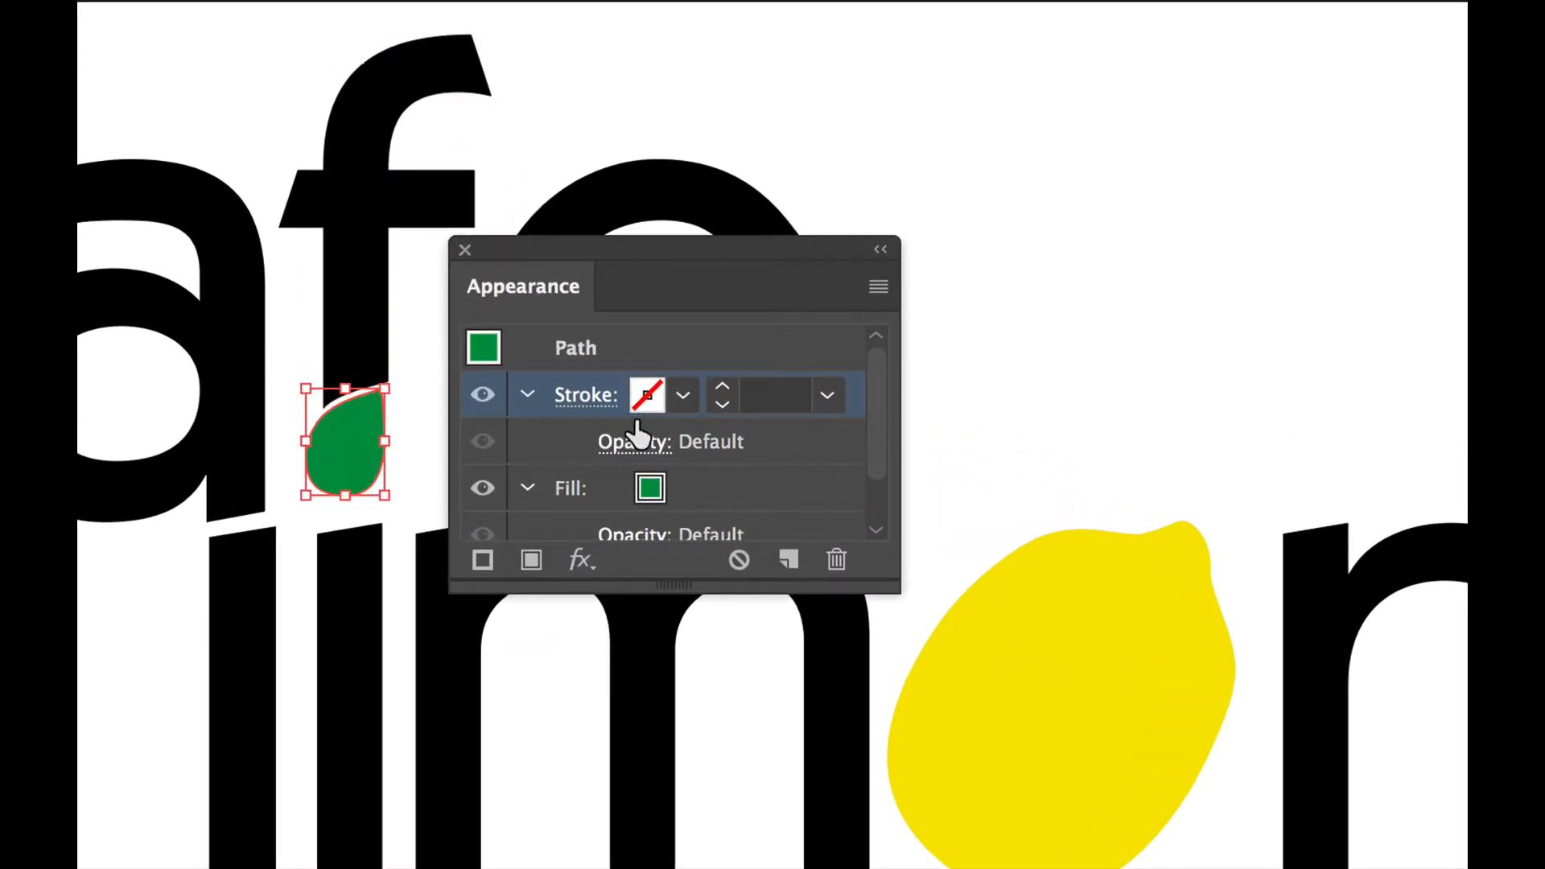
click(684, 396)
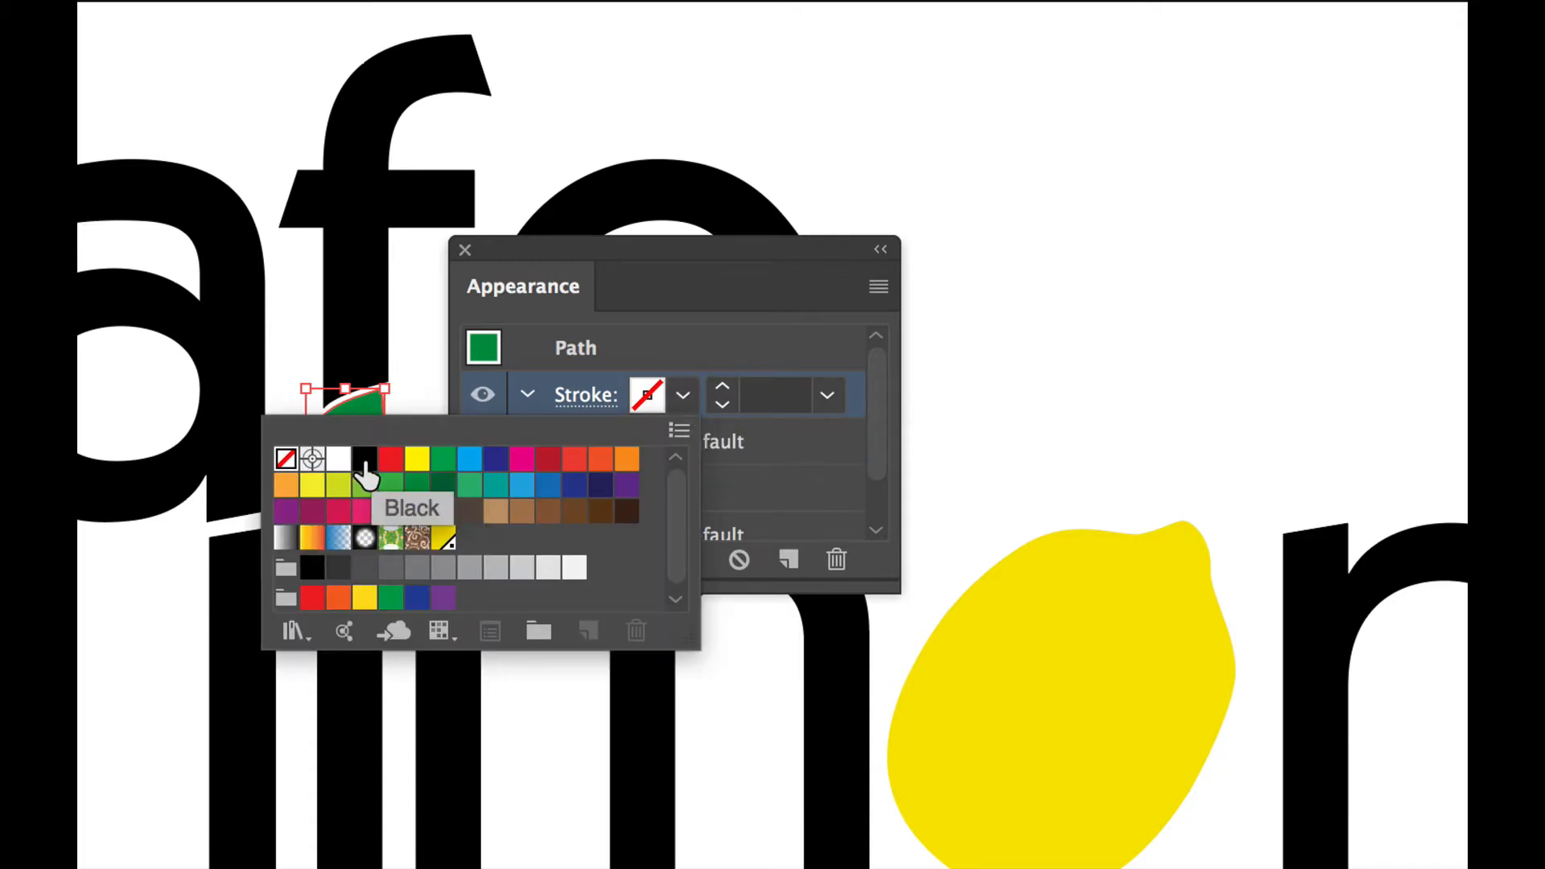
click(364, 458)
click(673, 341)
click(723, 389)
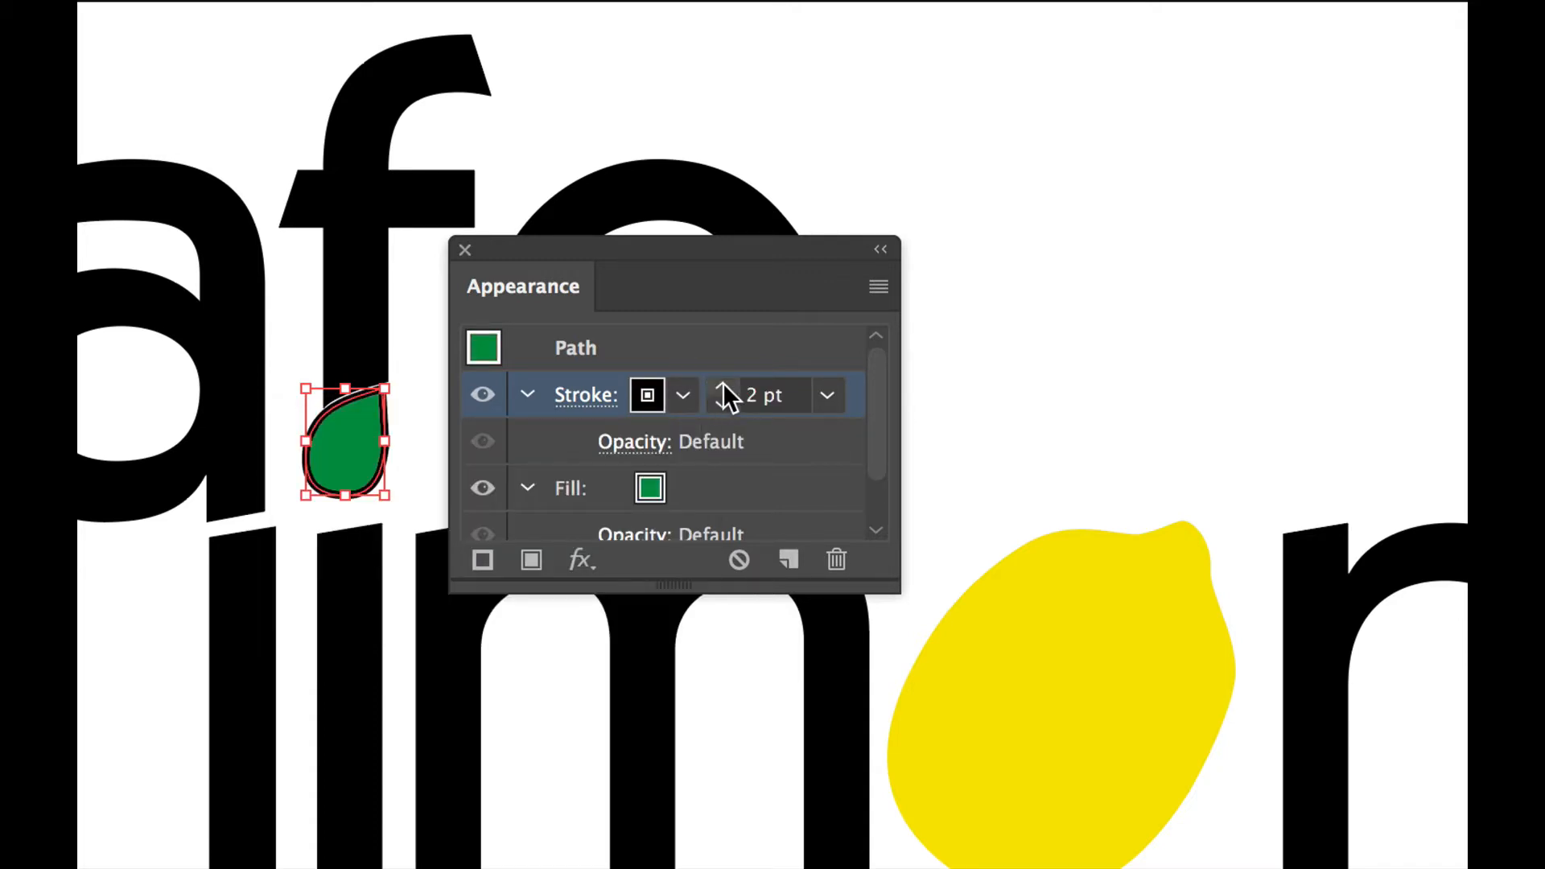
- Set the leaf path's fill to none, move the Appearance panel off the artwork and deselect the leaf
click(652, 488)
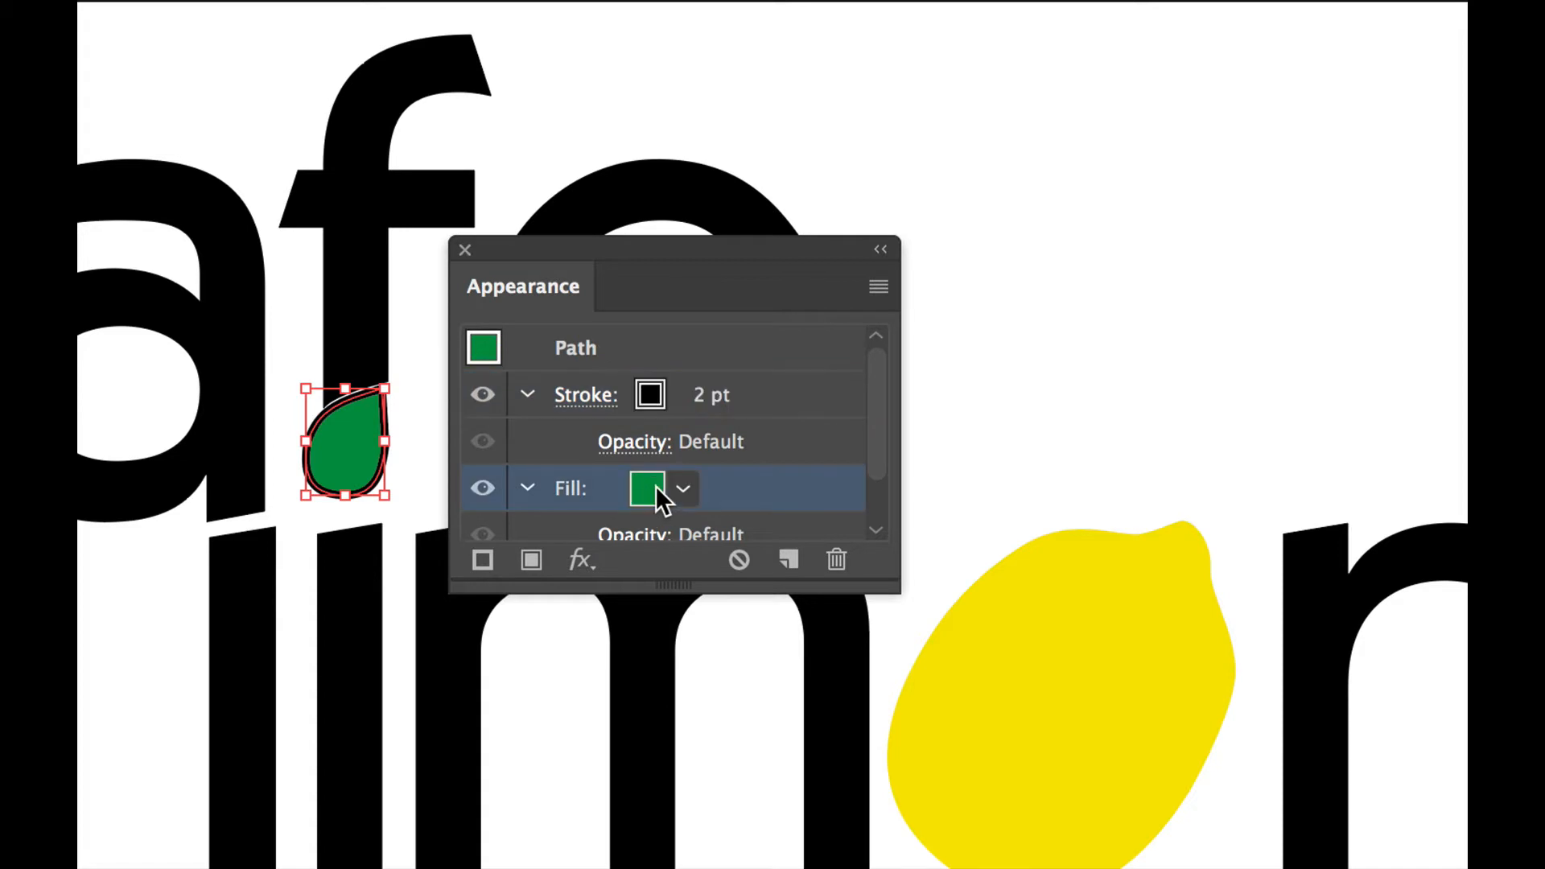
click(681, 488)
click(286, 552)
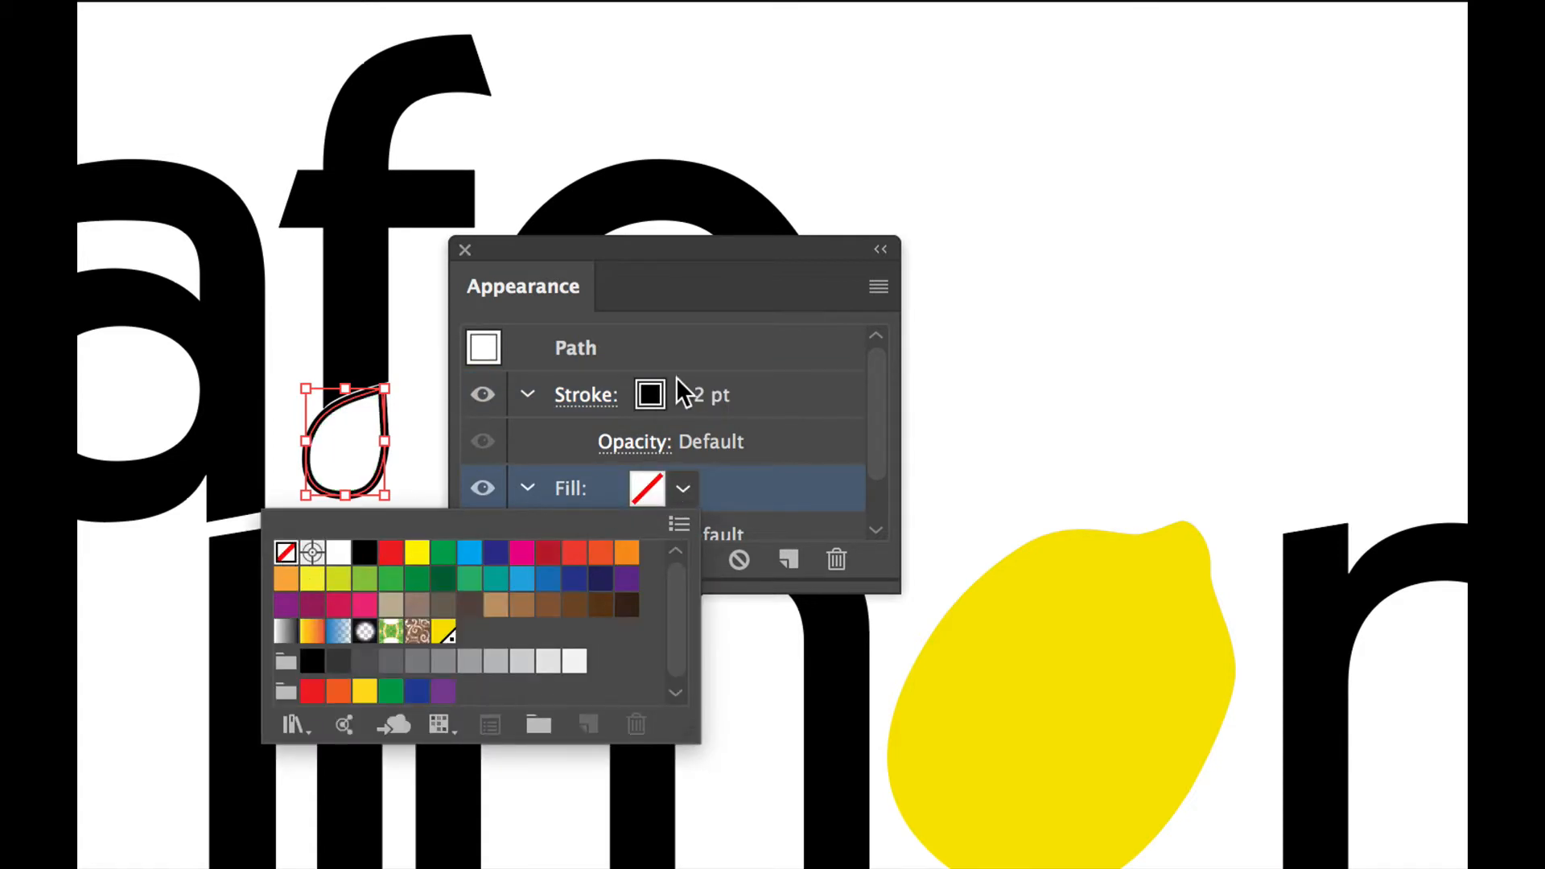
click(720, 417)
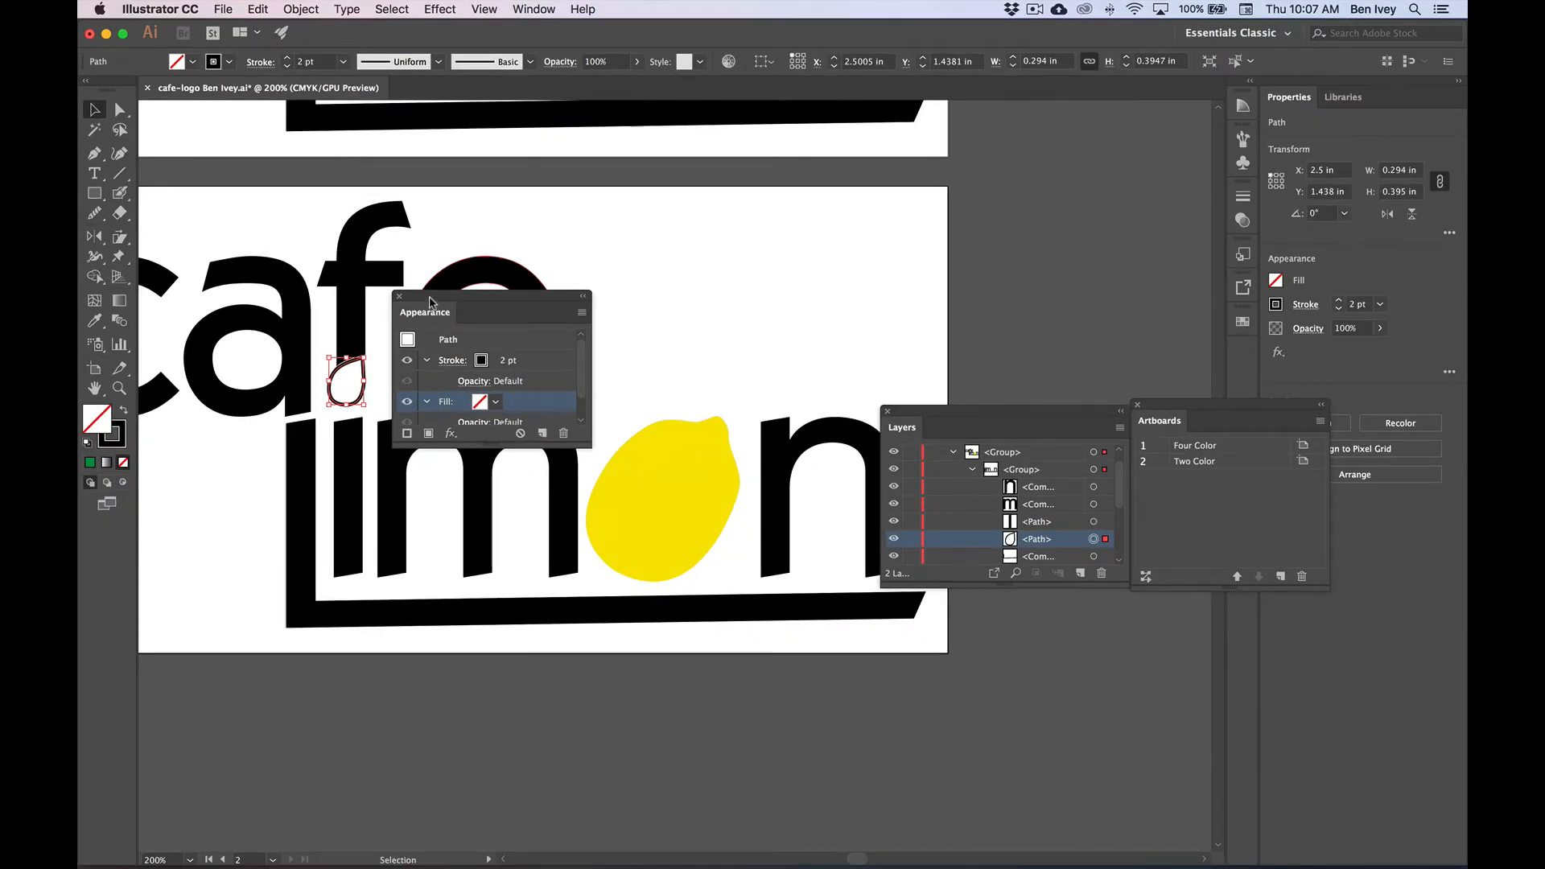
drag(535, 324, 1219, 278)
drag(969, 259, 1006, 242)
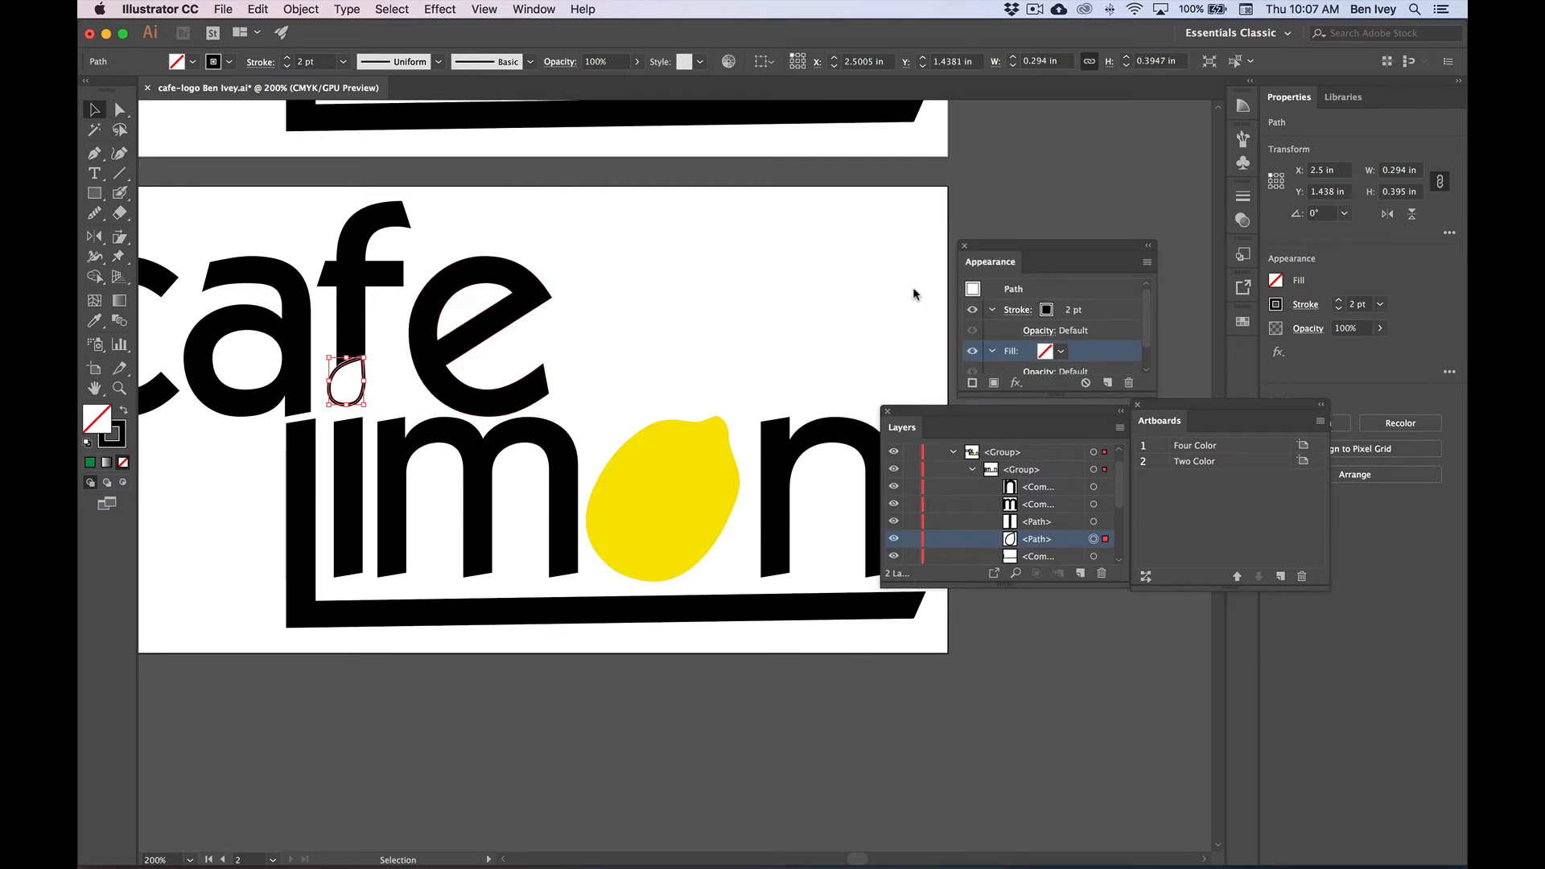
click(699, 312)
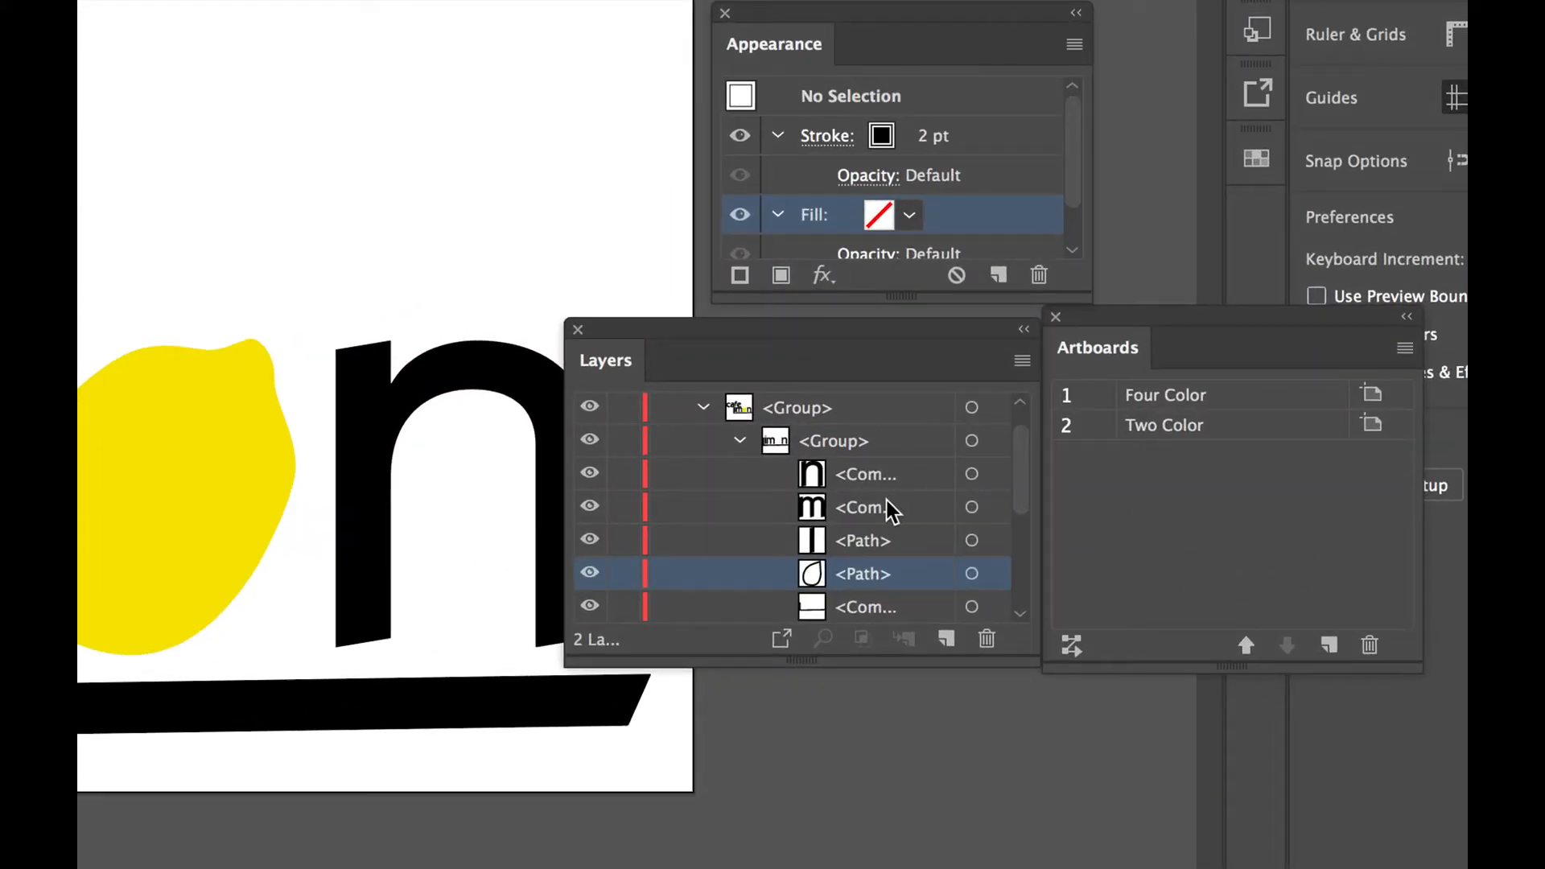
- Collapse the Two-Color Logo layer so its groups and paths are hidden in the layer list
scroll(891, 509, down, 2)
scroll(821, 483, up, 3)
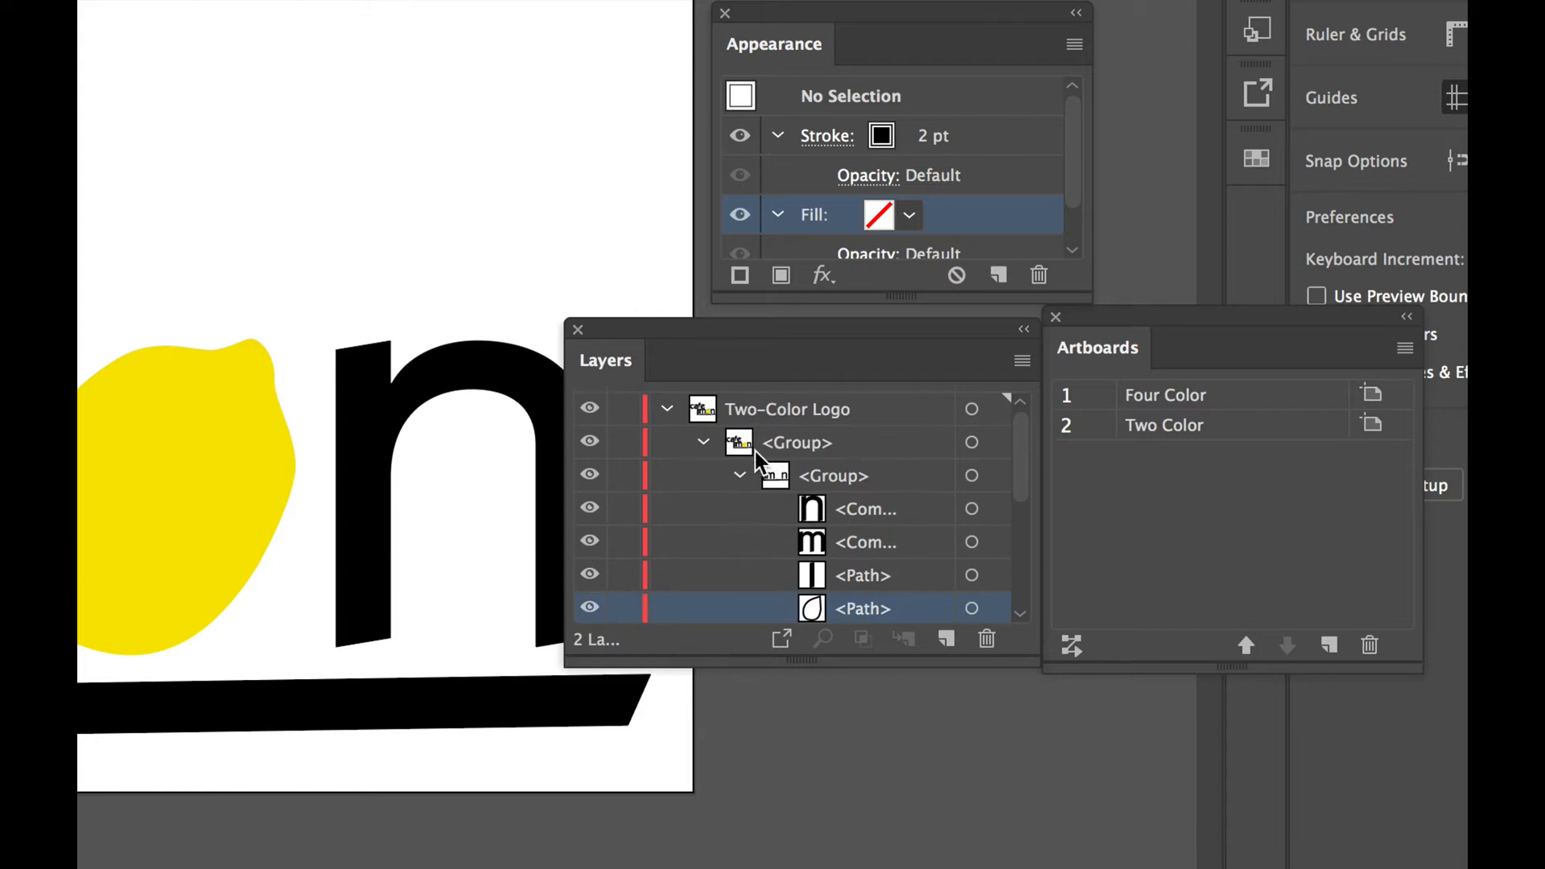
click(667, 407)
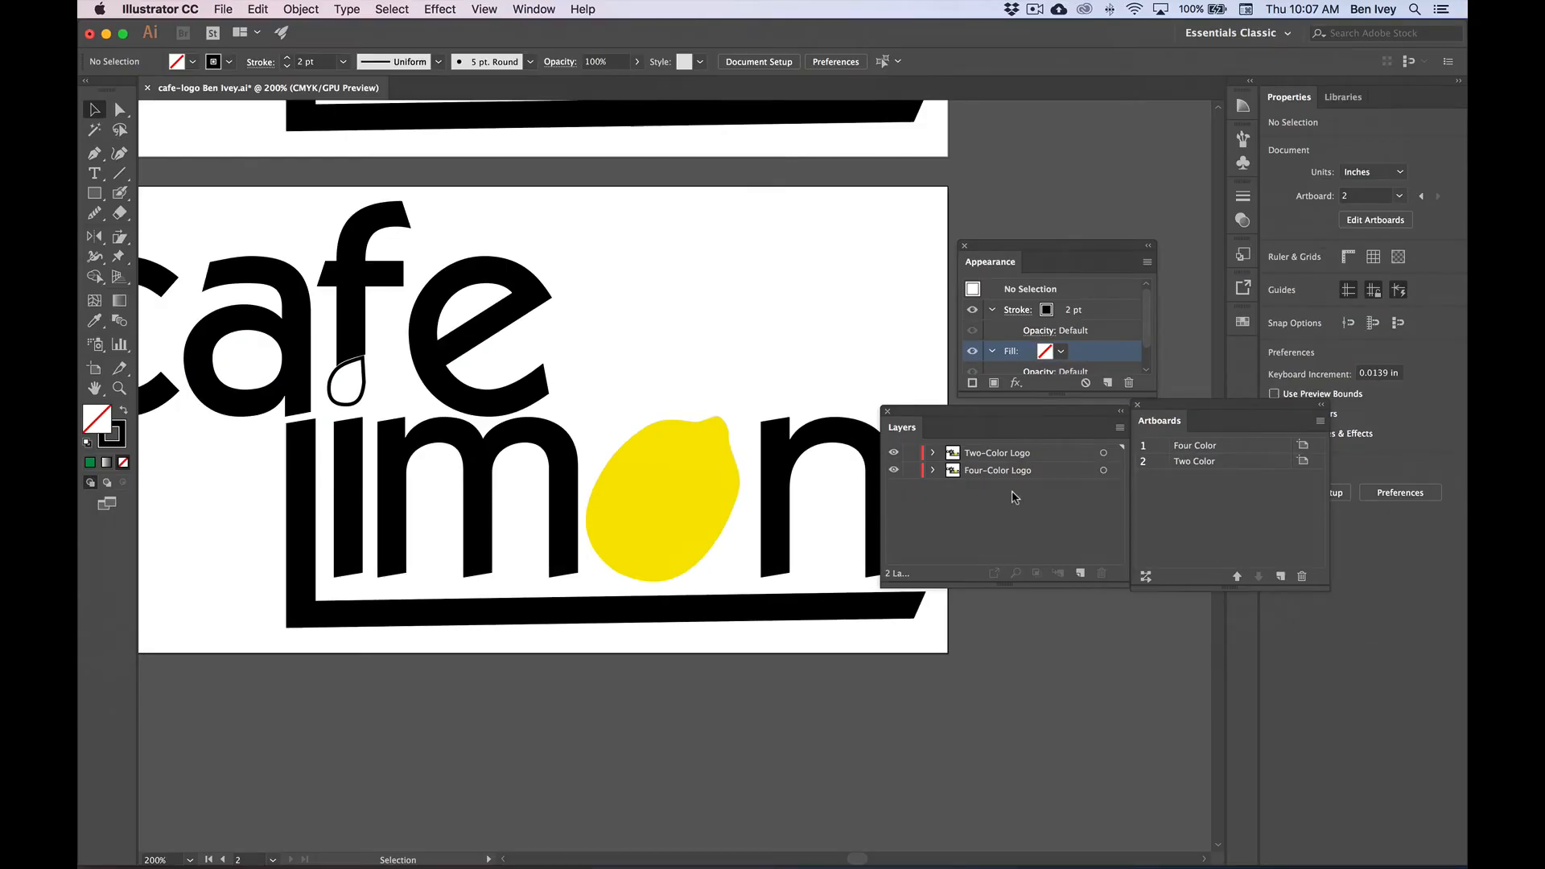
- Duplicate the Two Color artboard together with its artwork, placing the copy directly below the original
key(super+minus)
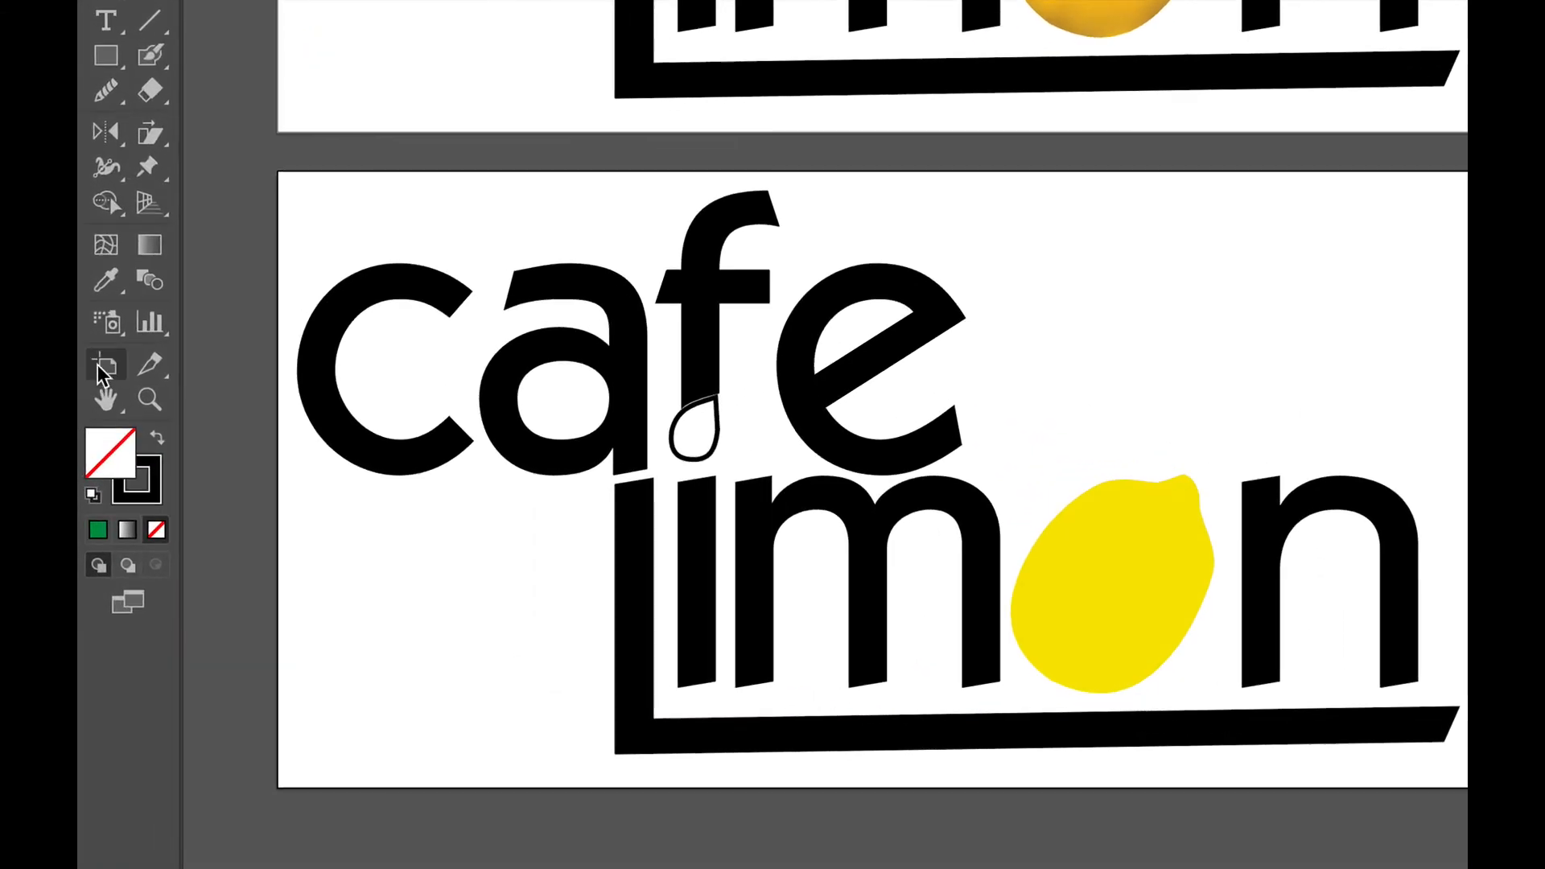
click(94, 368)
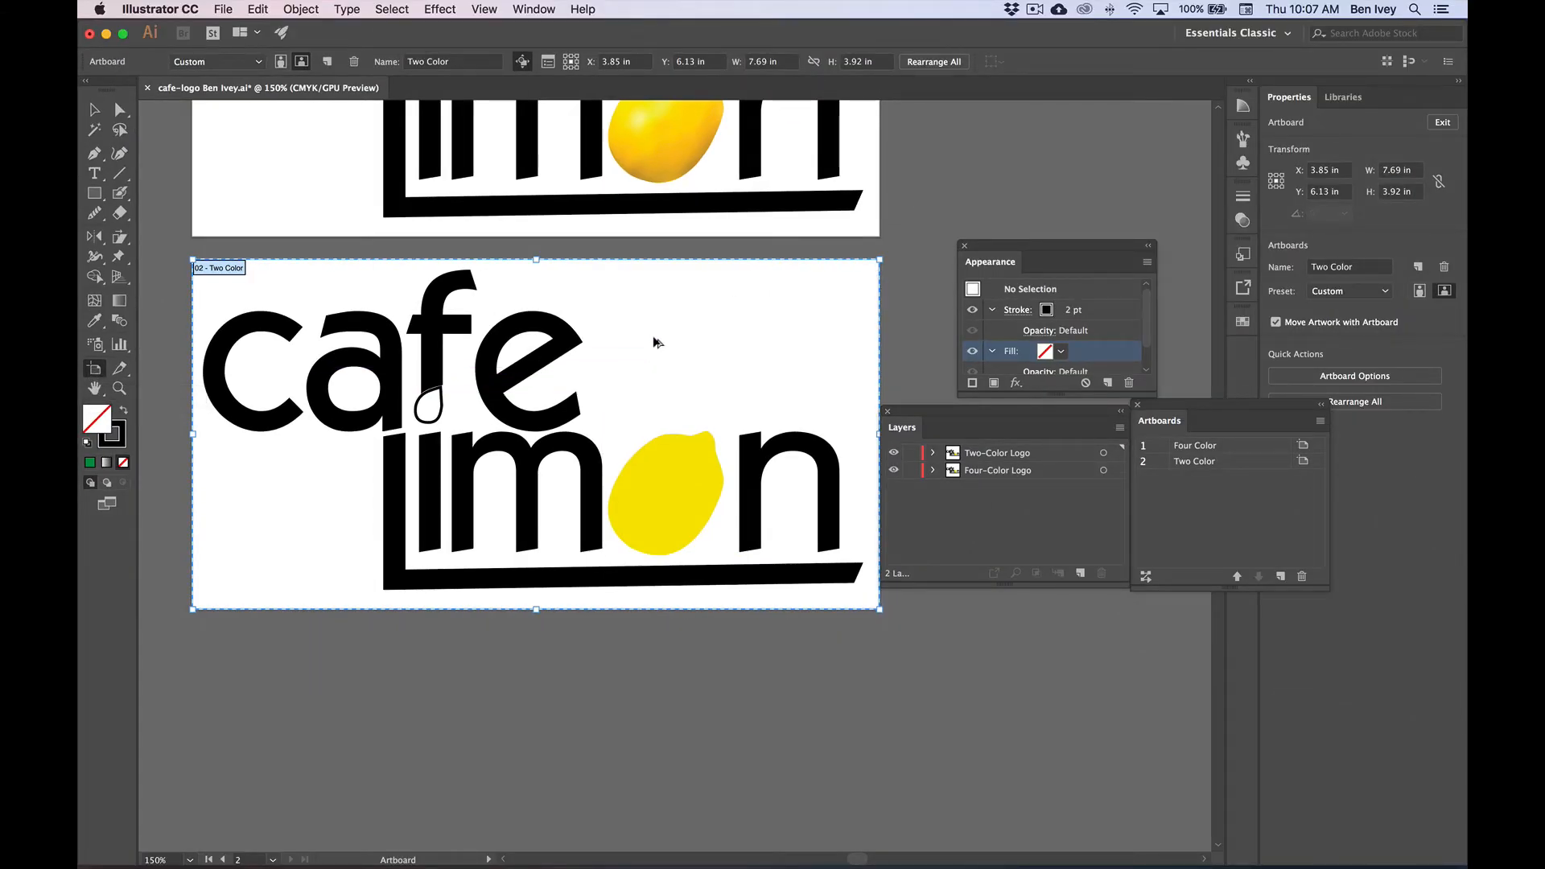
drag(660, 297, 664, 666)
scroll(667, 662, up, 1)
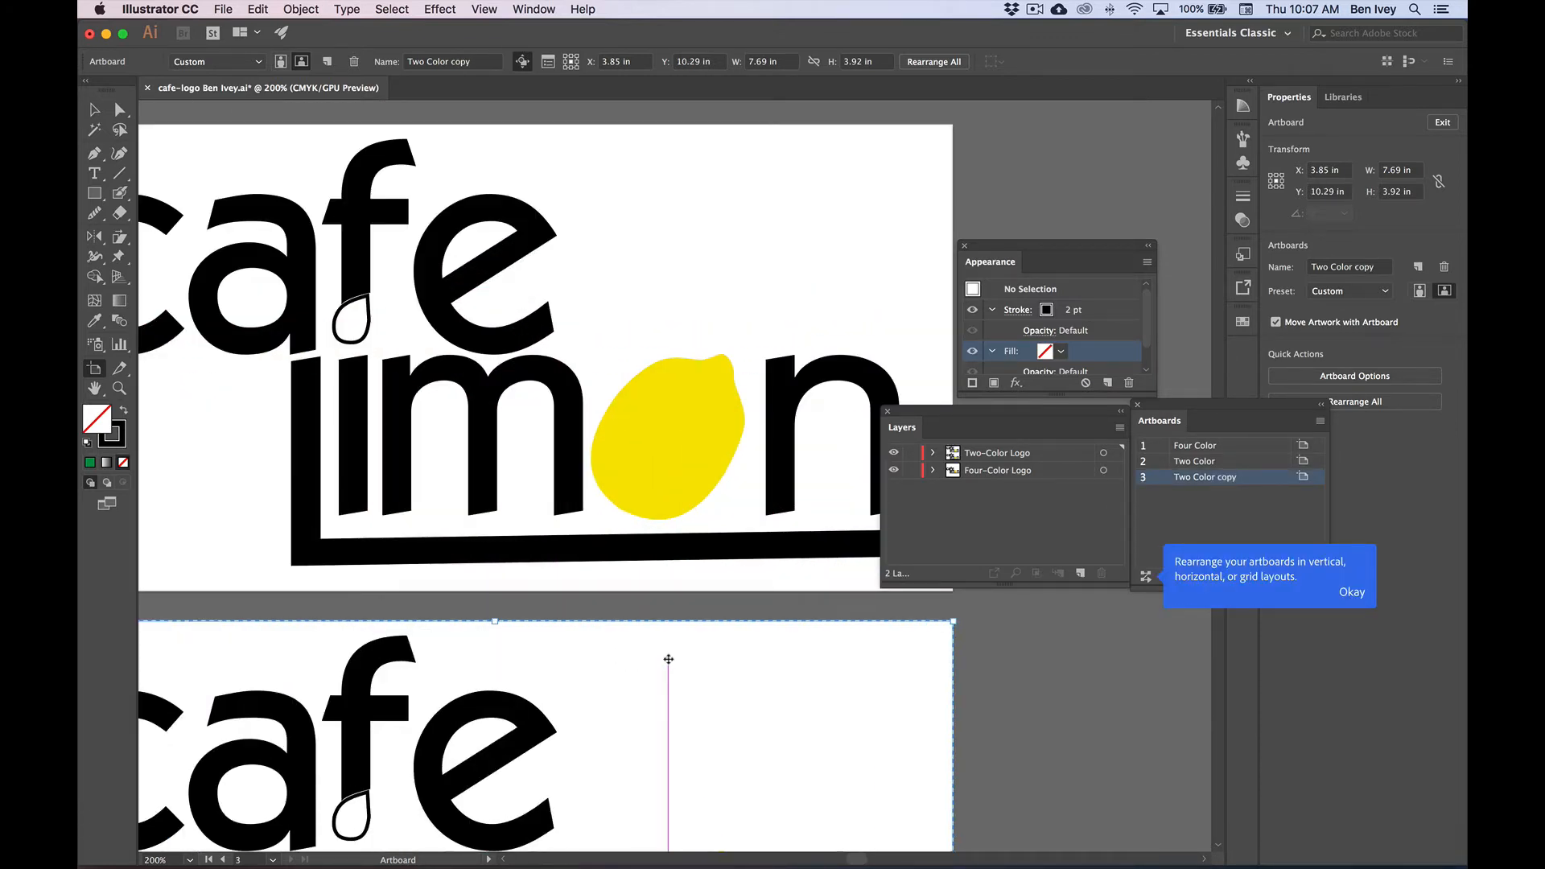
- Dismiss the artboard rearranging tip and rename the Two Color artboard copy as One Color
click(1353, 593)
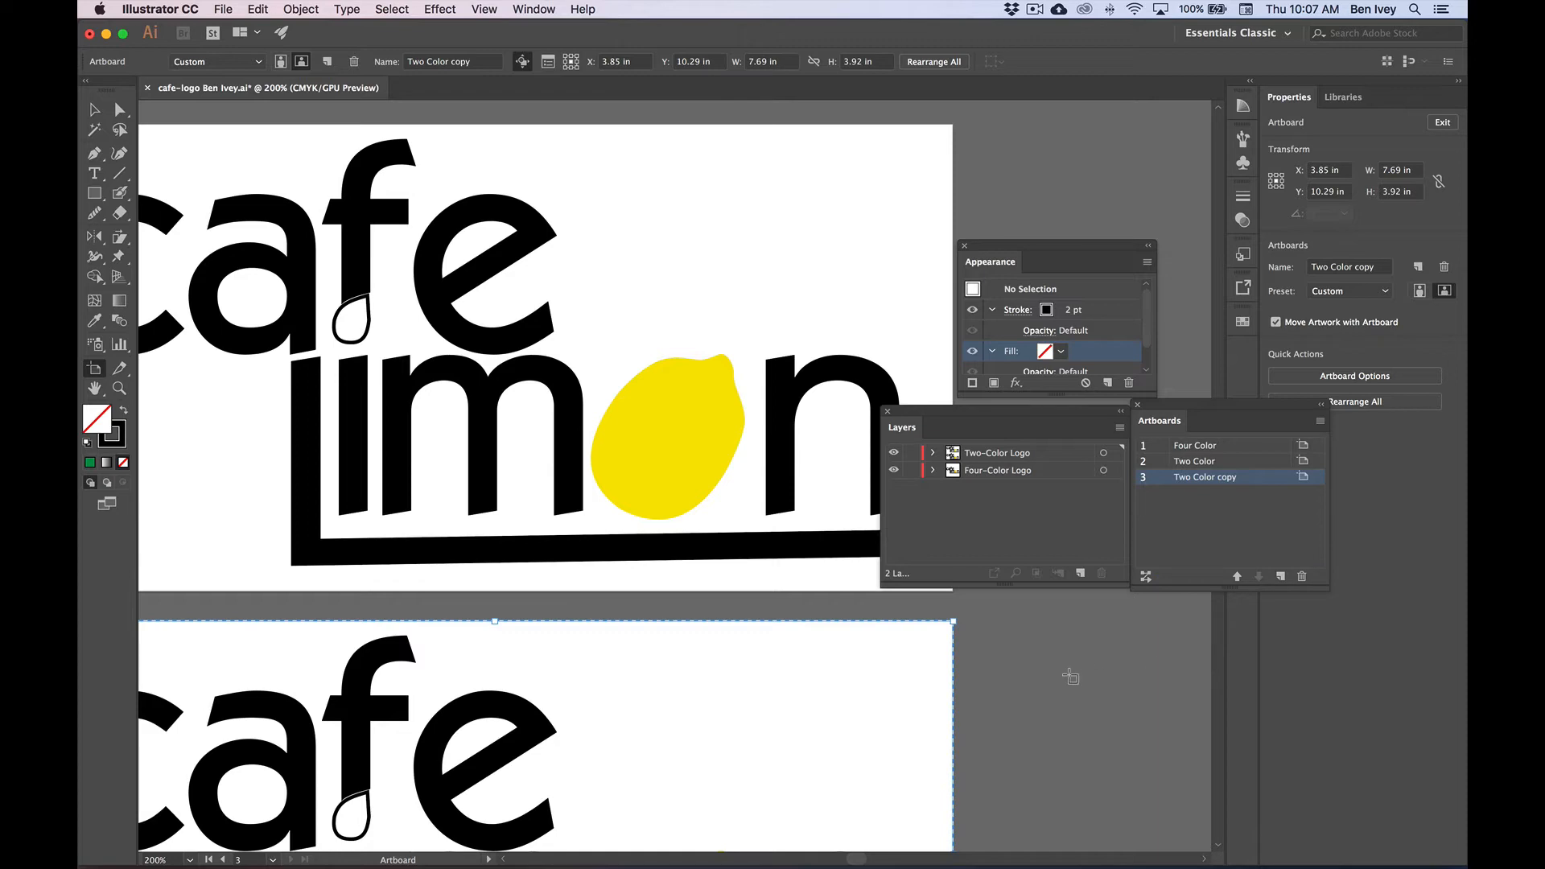
key(super+minus)
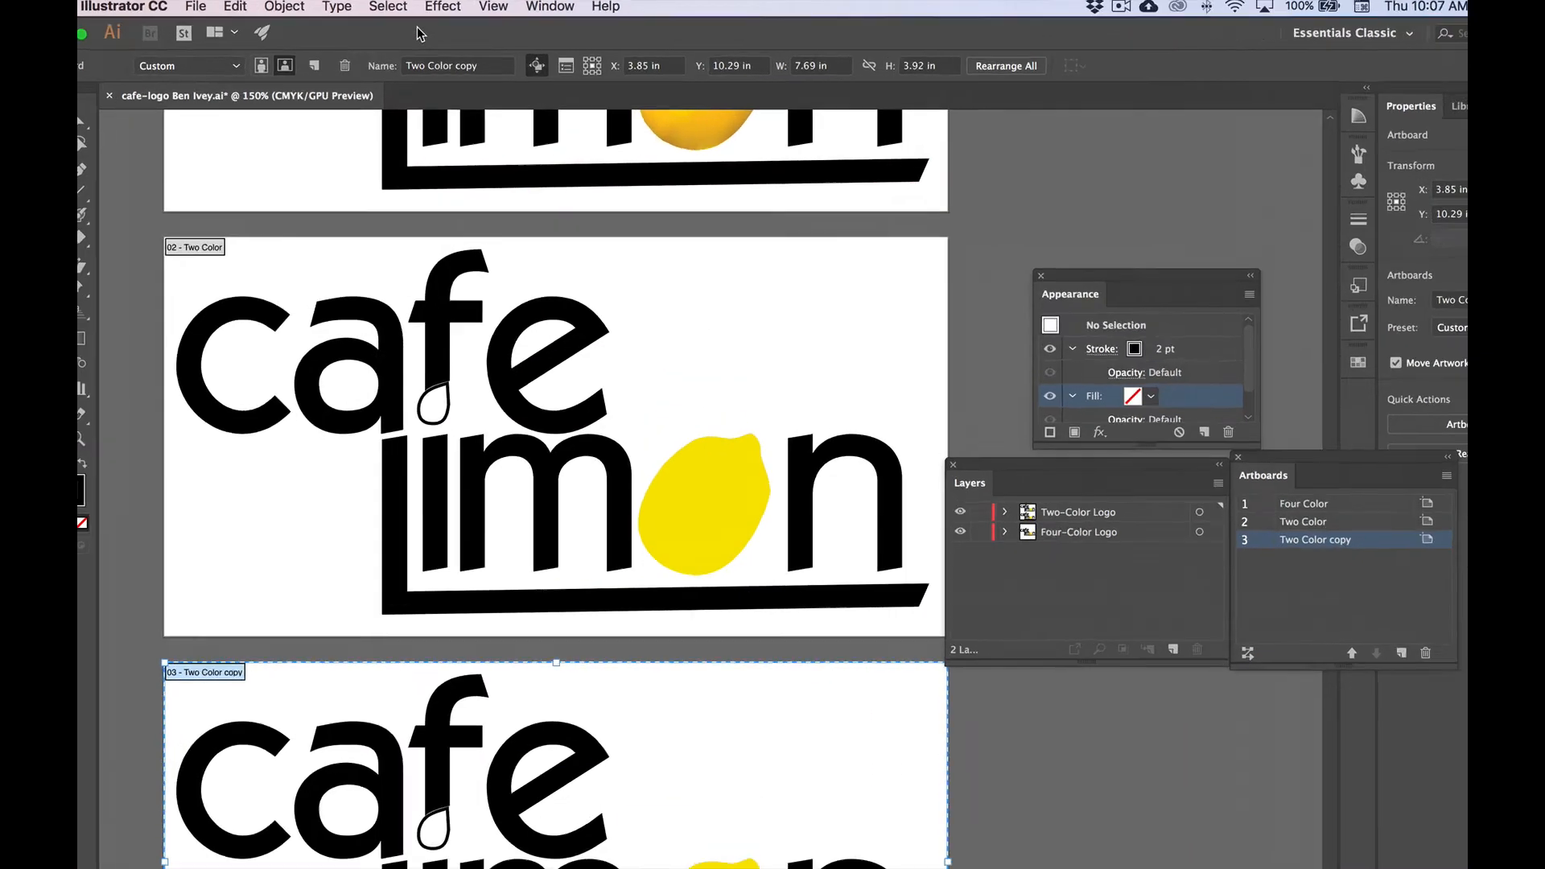
click(432, 66)
key(super+a)
text(O)
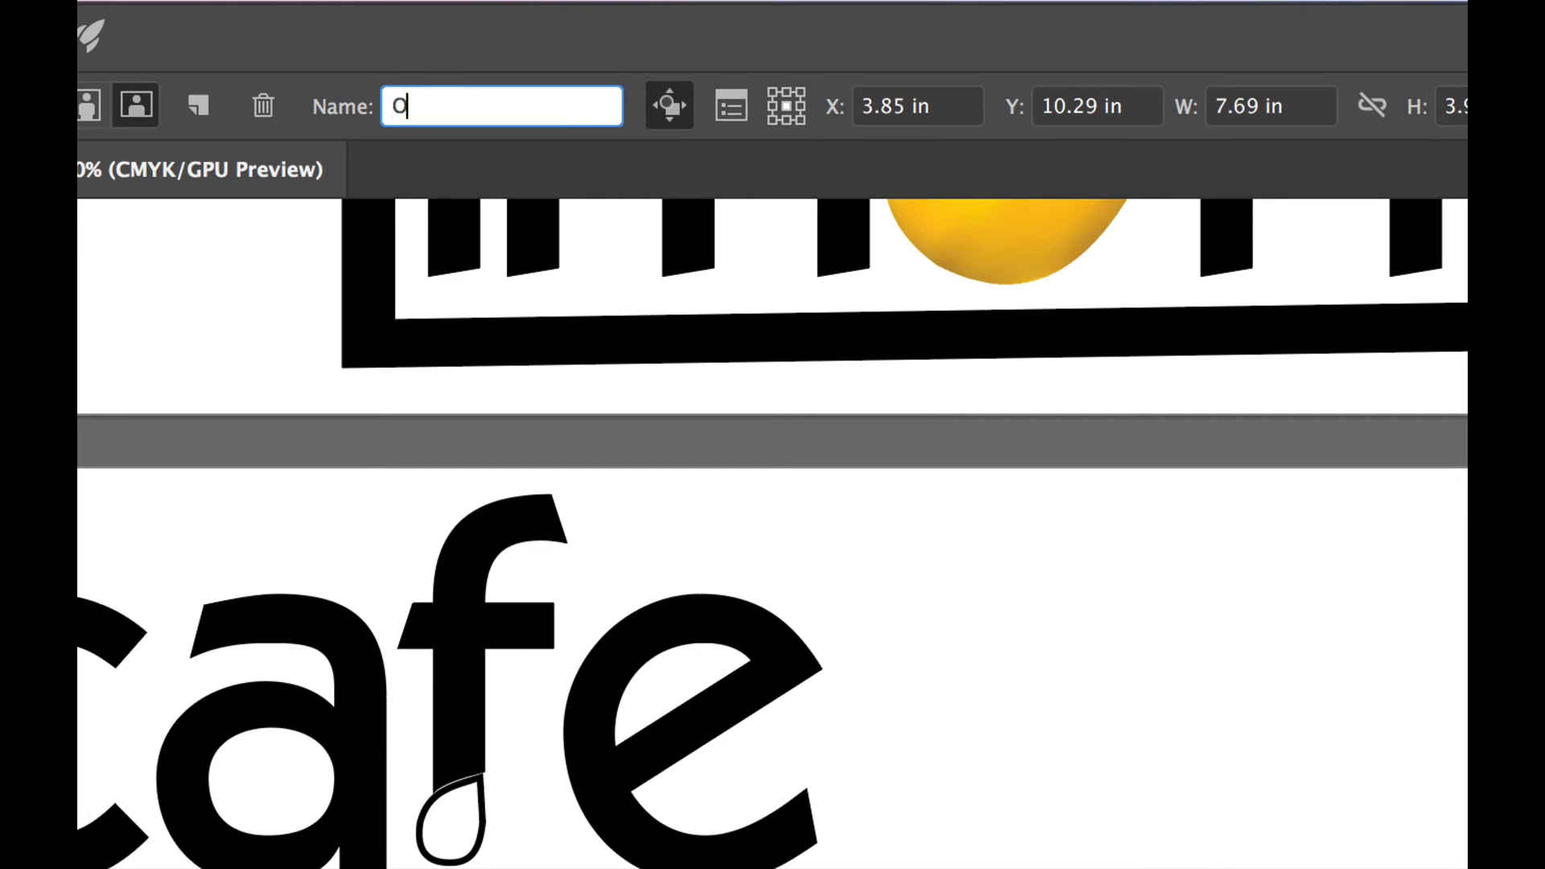
text(ne Color)
key(Return)
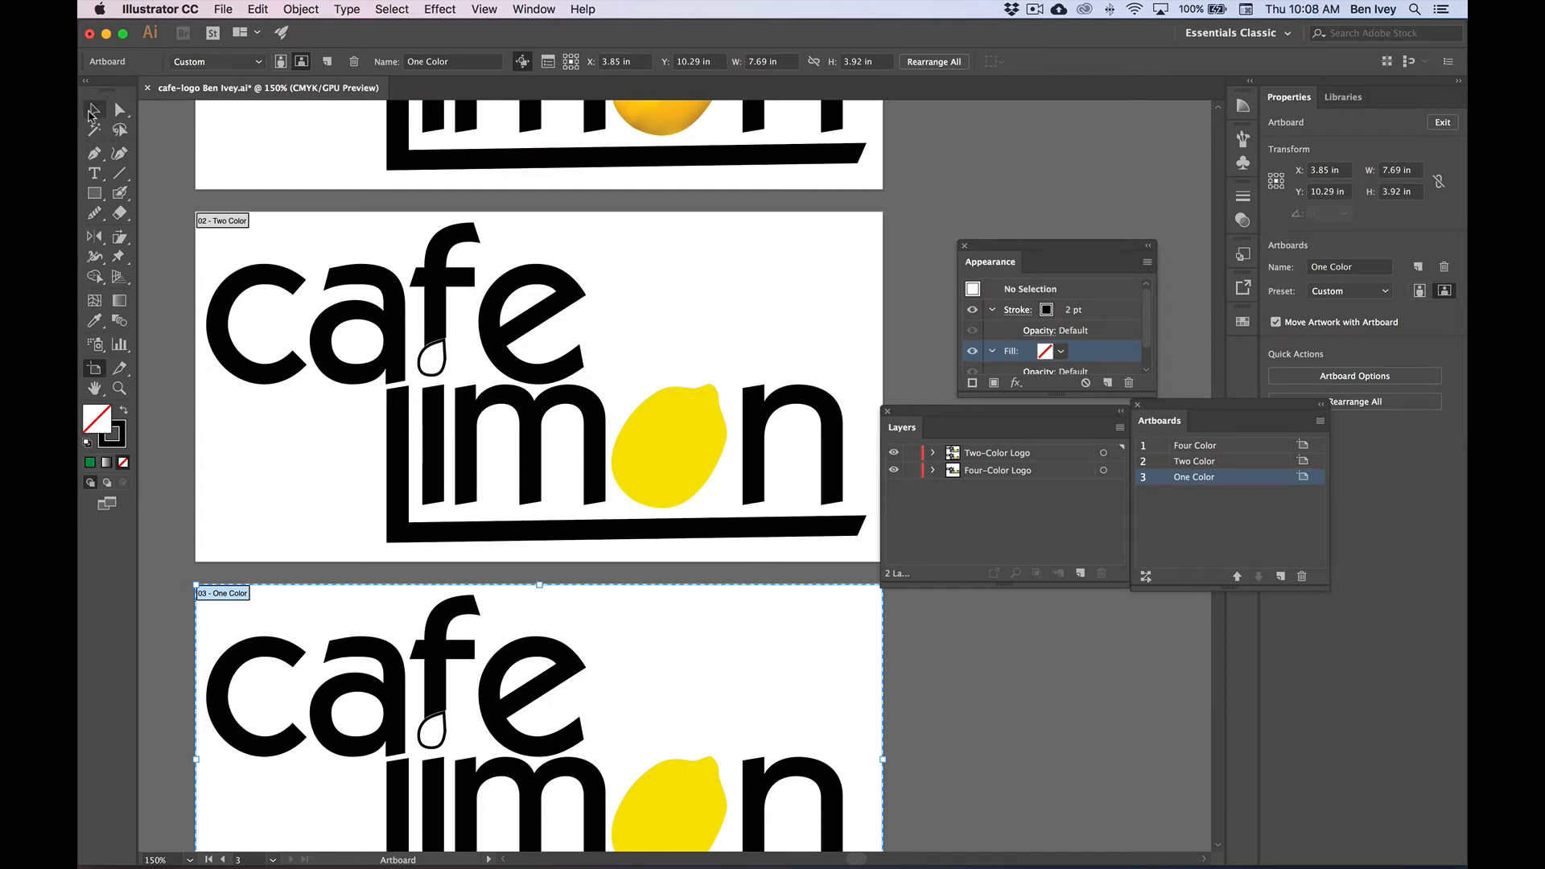
- Select all the logo artwork on the One Color artboard and move it from the Two-Color Logo layer onto a new layer
click(93, 110)
scroll(418, 644, down, 5)
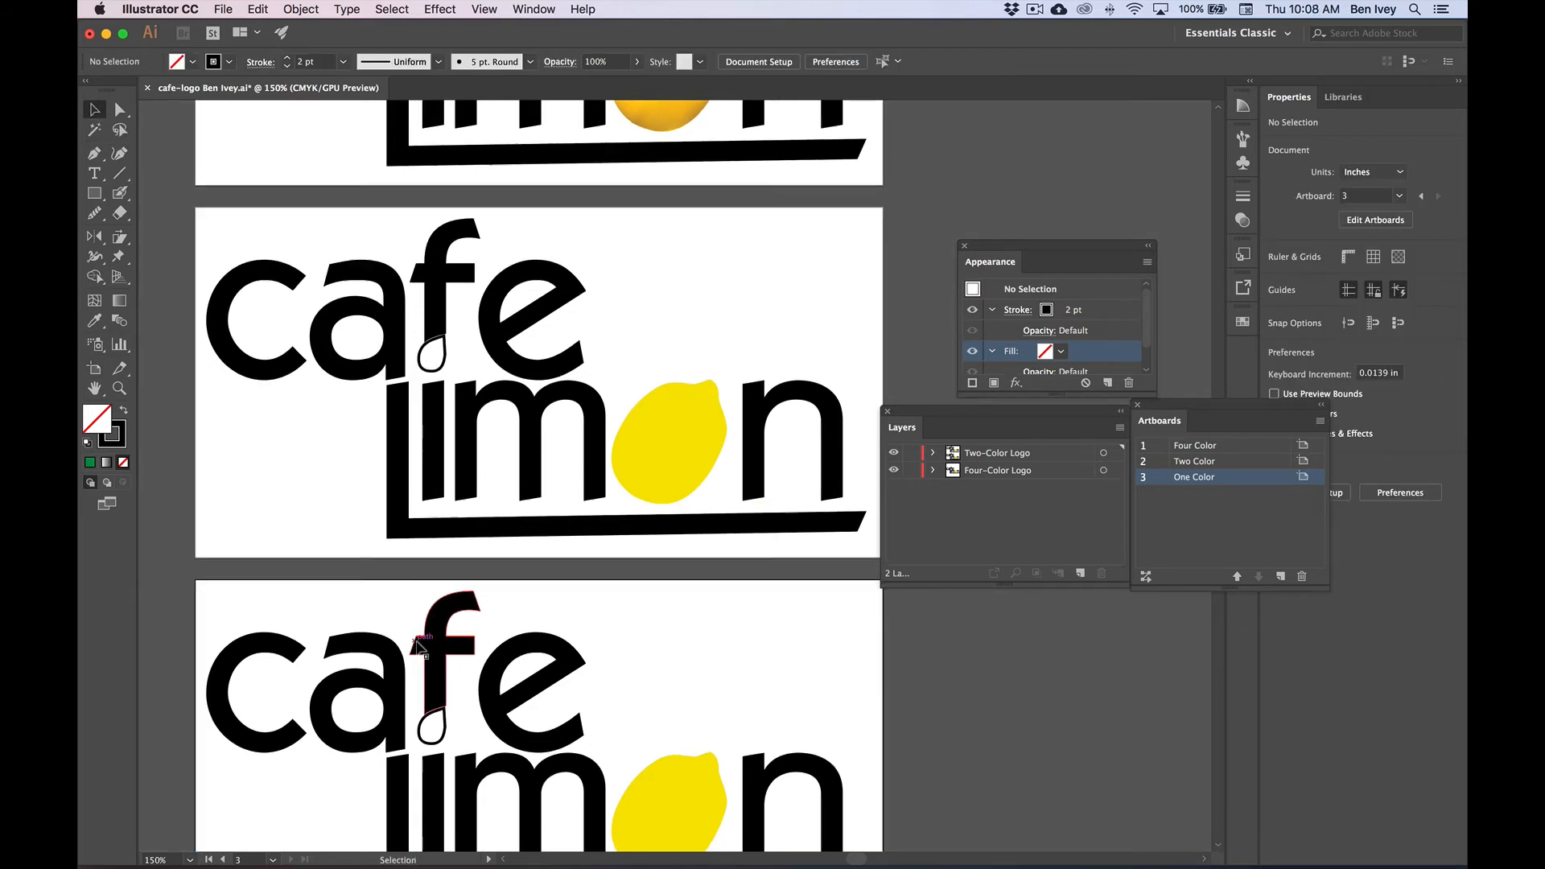
scroll(418, 644, down, 1)
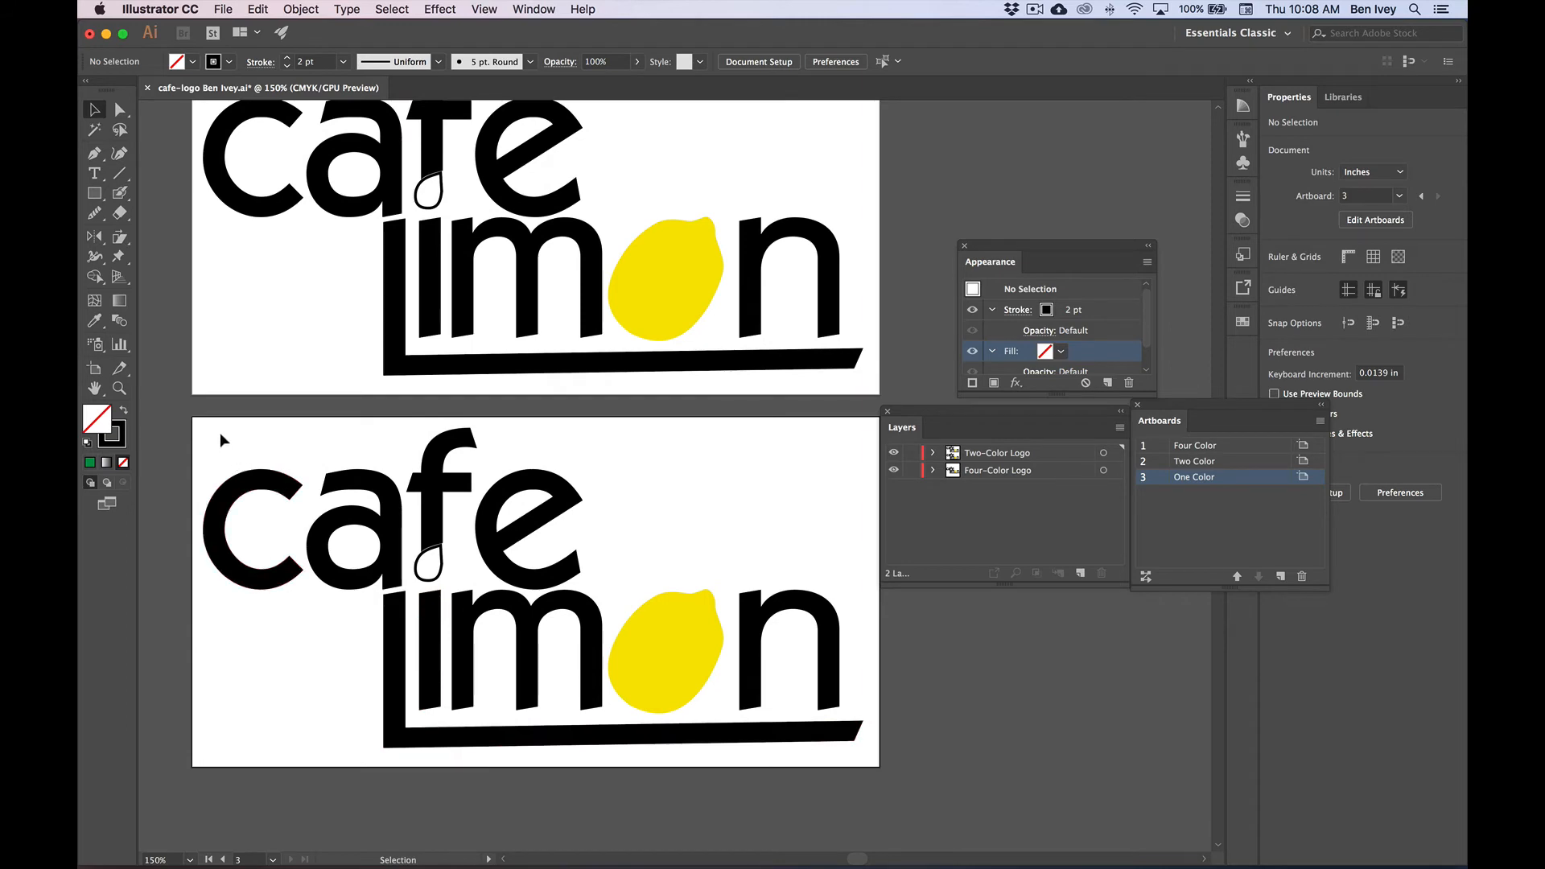
drag(220, 432, 875, 745)
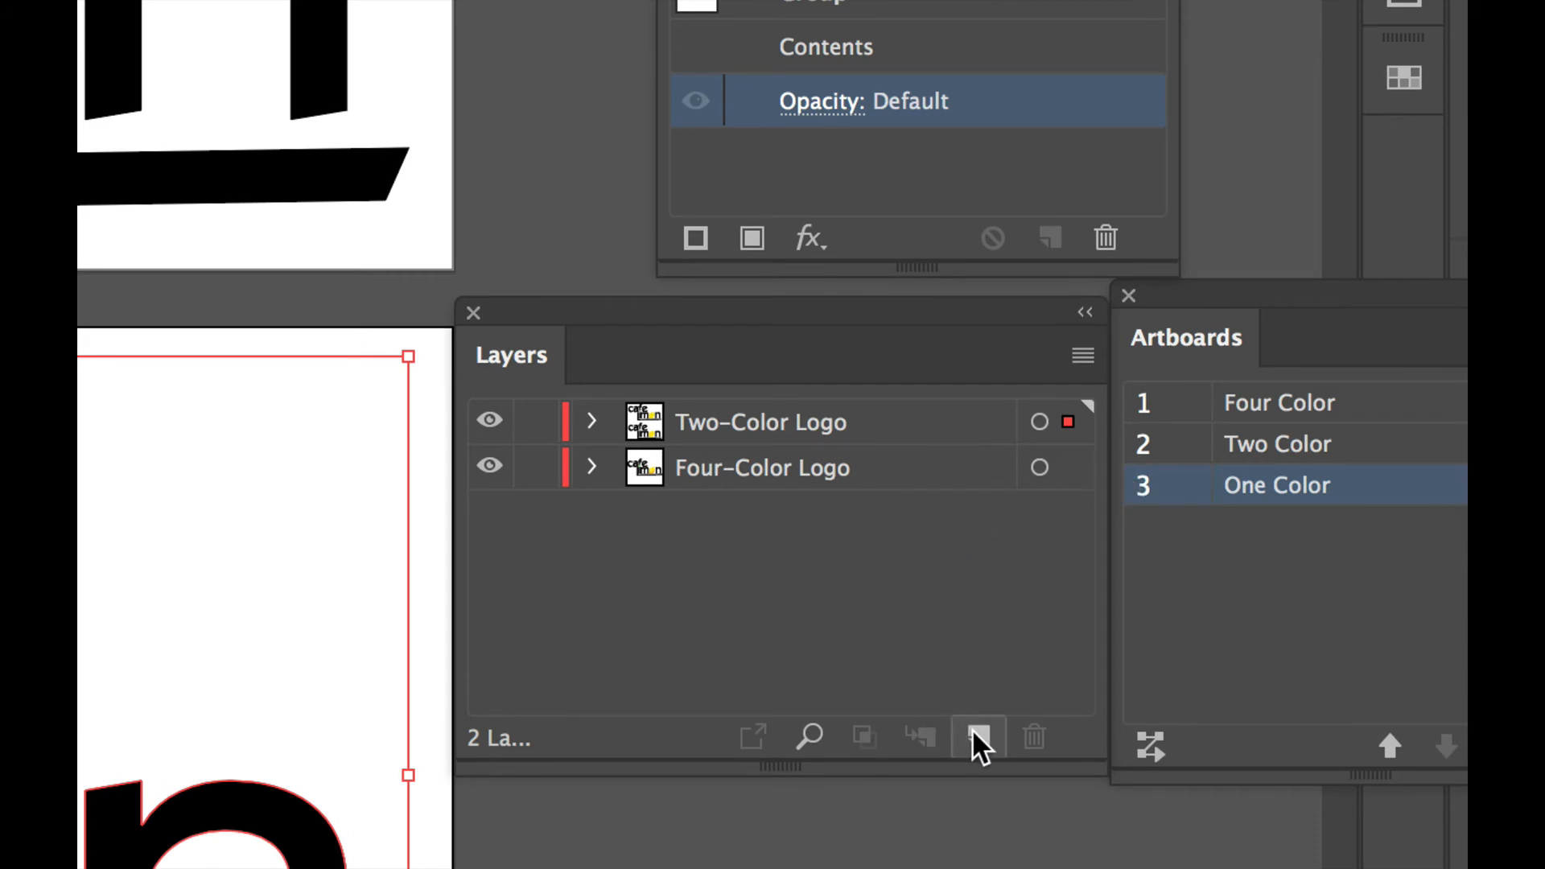
click(977, 729)
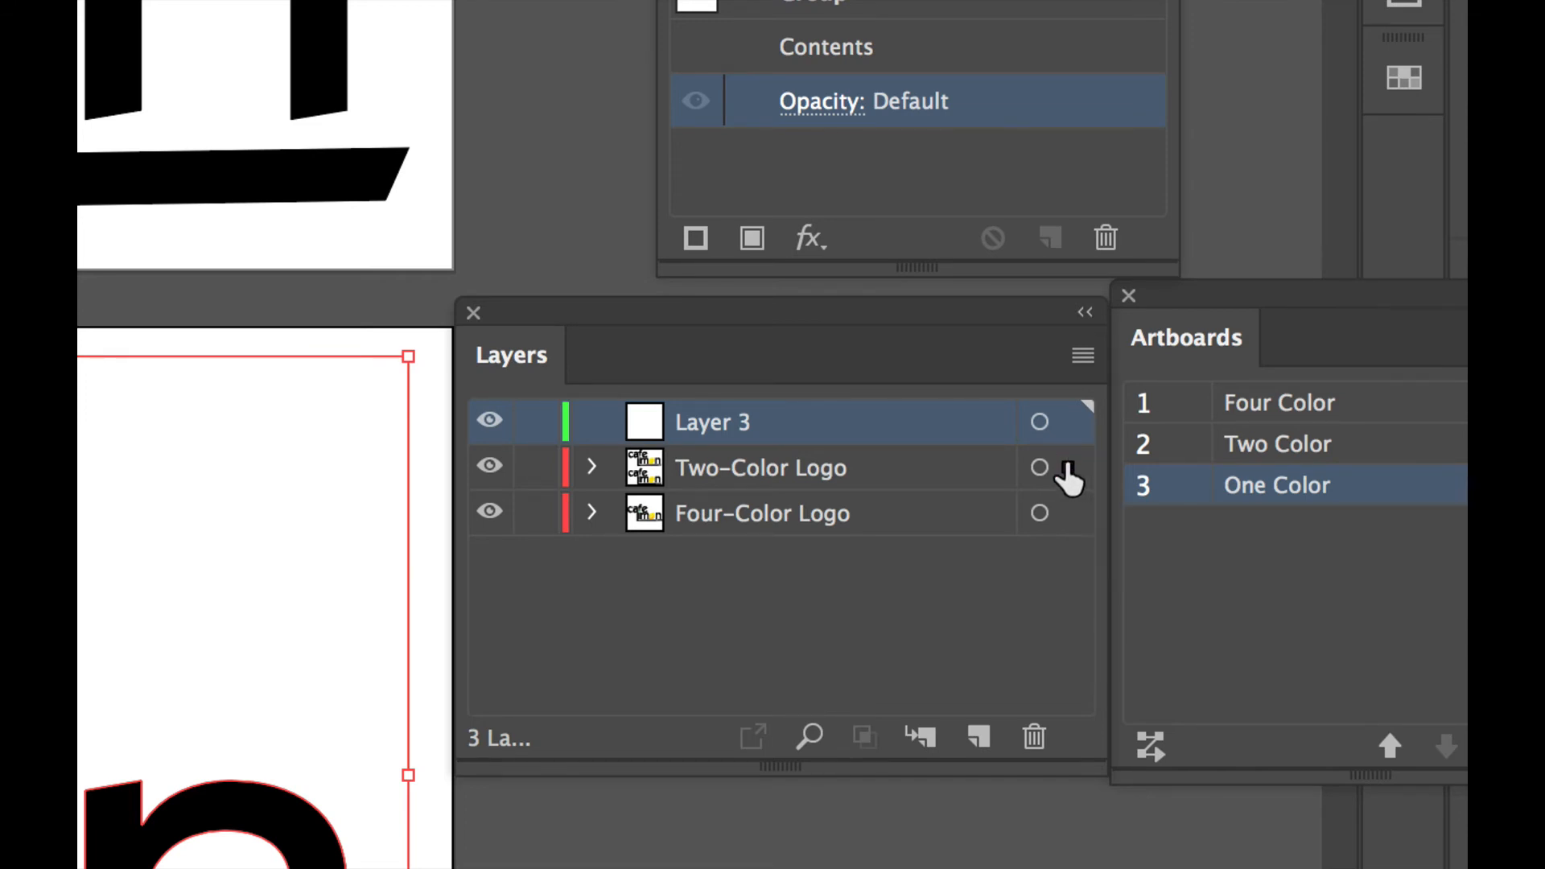
drag(1069, 479, 1070, 420)
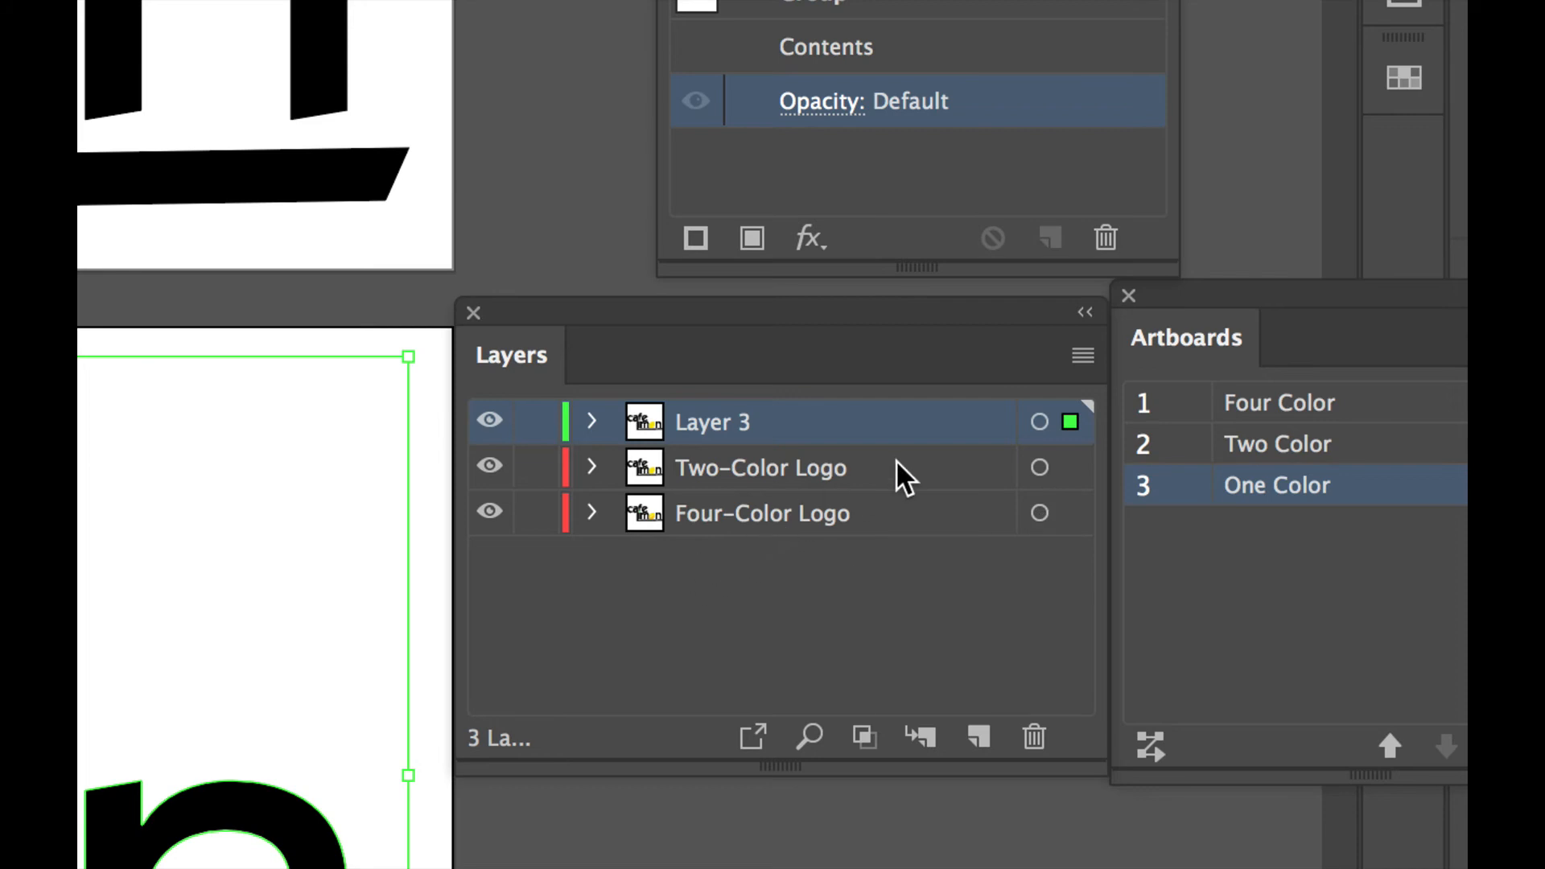
- Rename the new layer as One-Color Logo and deselect the artwork
double_click(703, 422)
text(O)
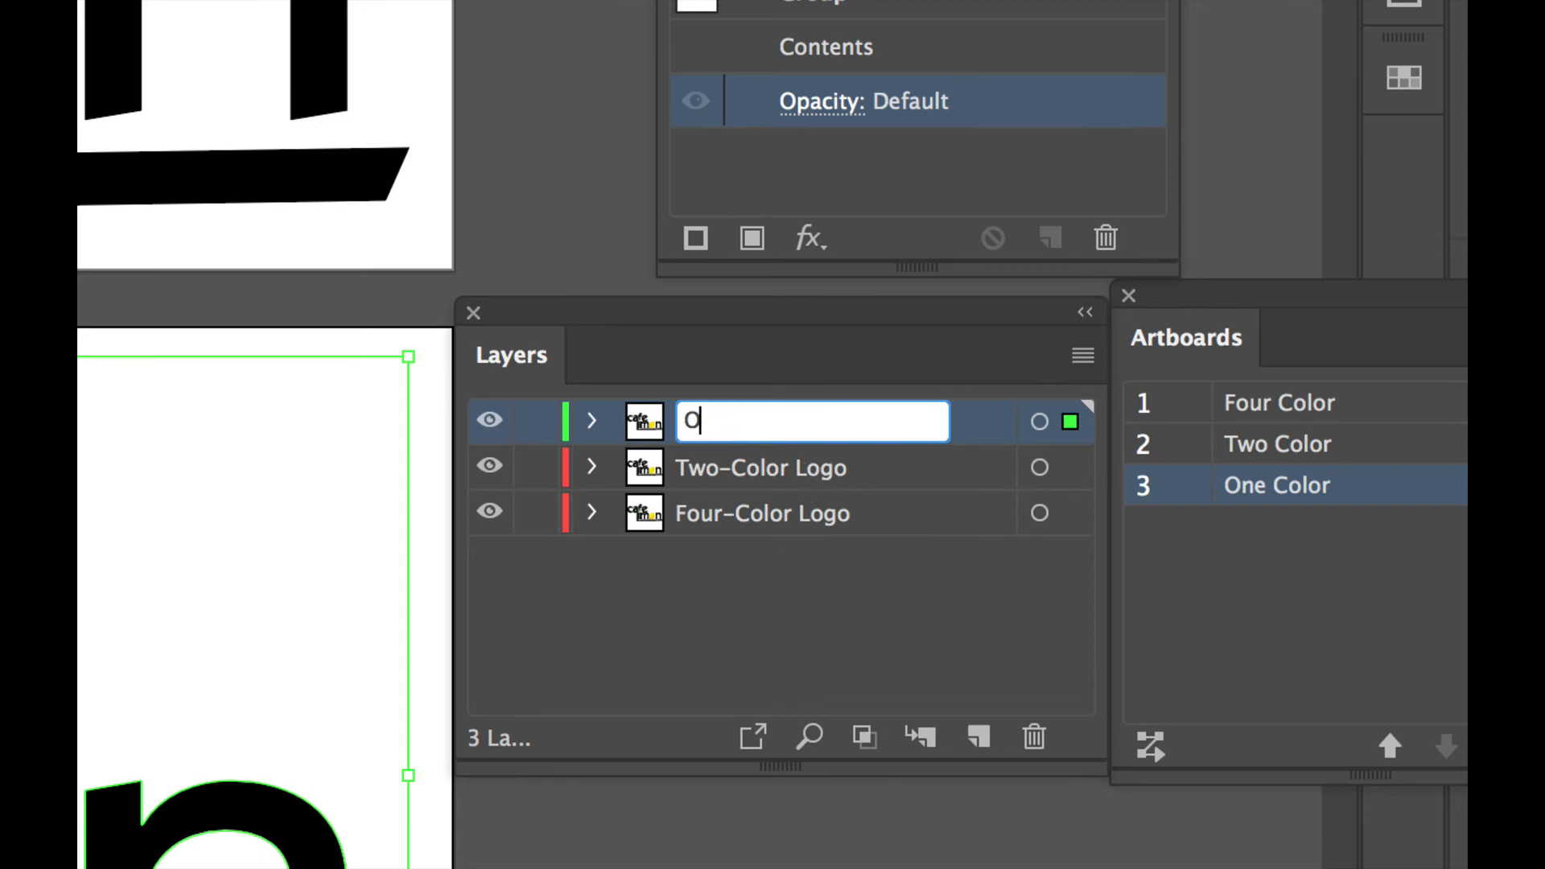
text(ne-Color Logo)
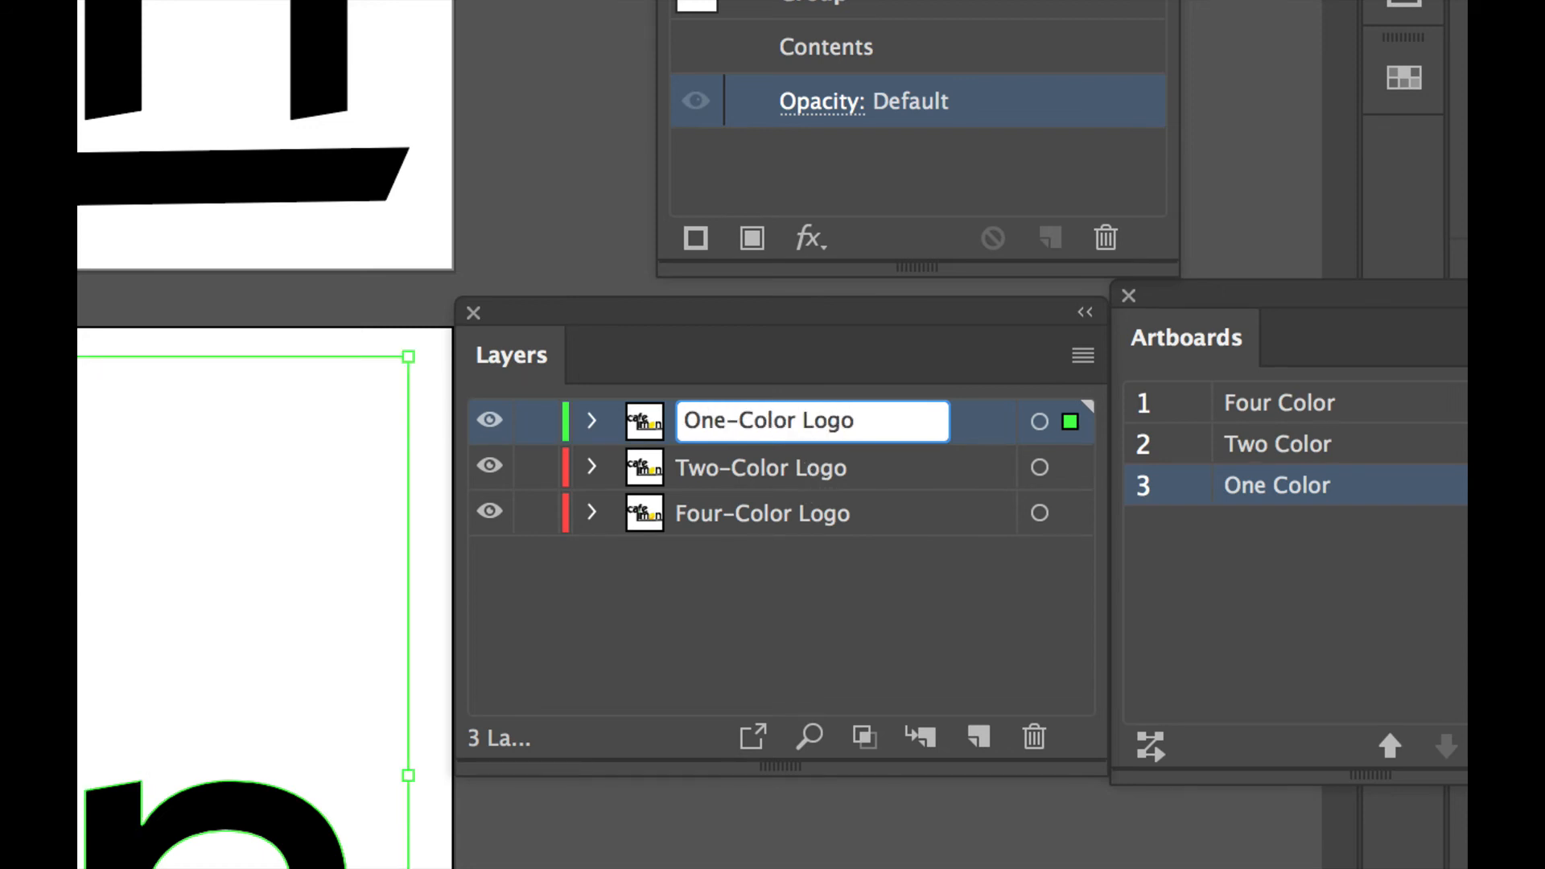
key(Return)
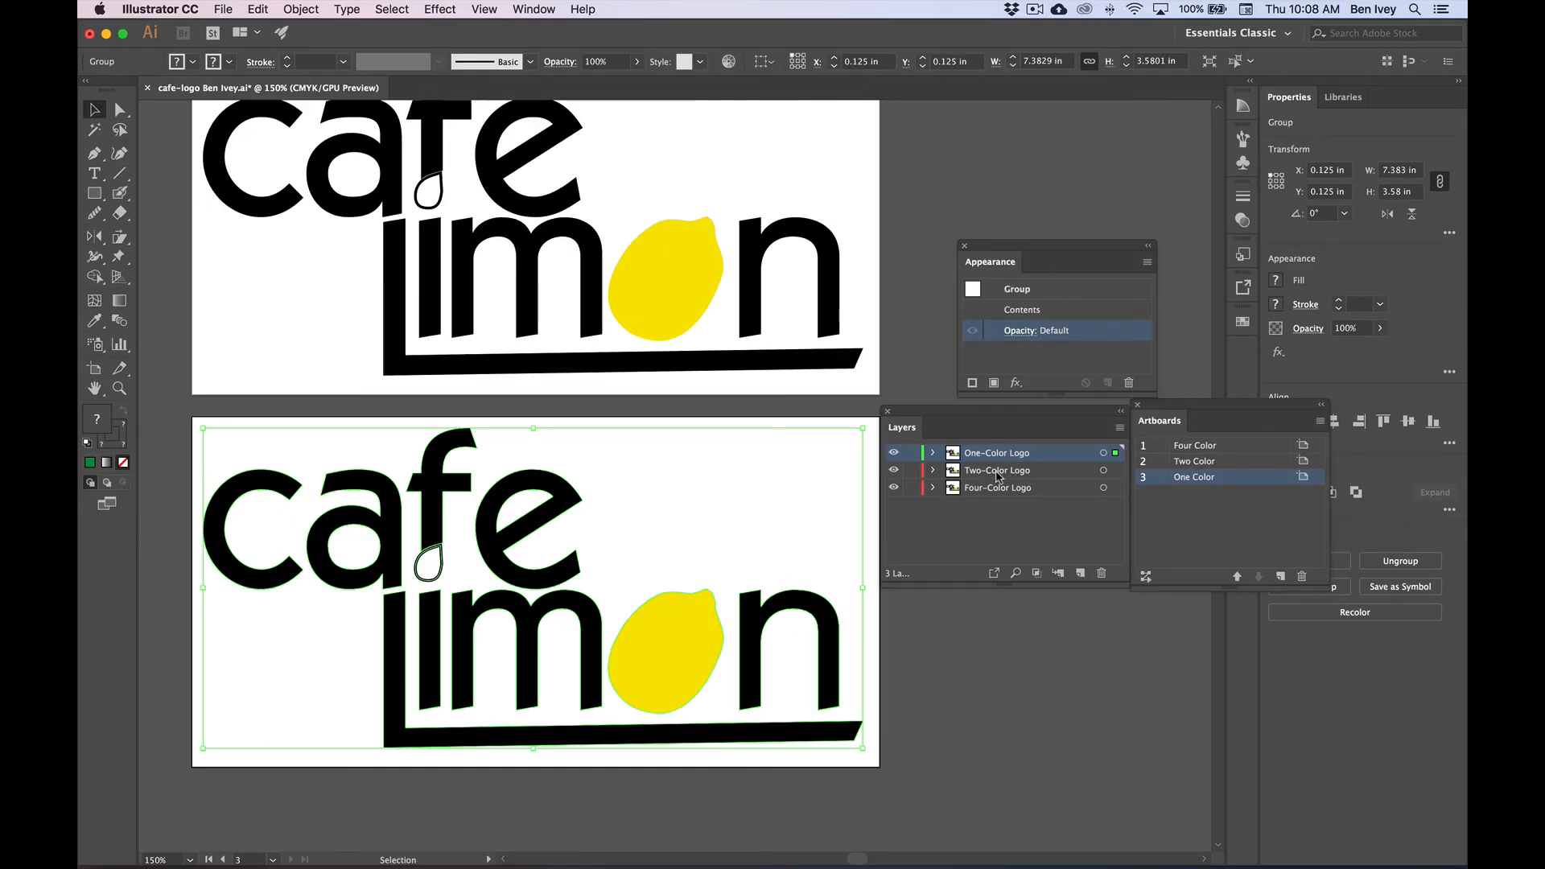
click(706, 535)
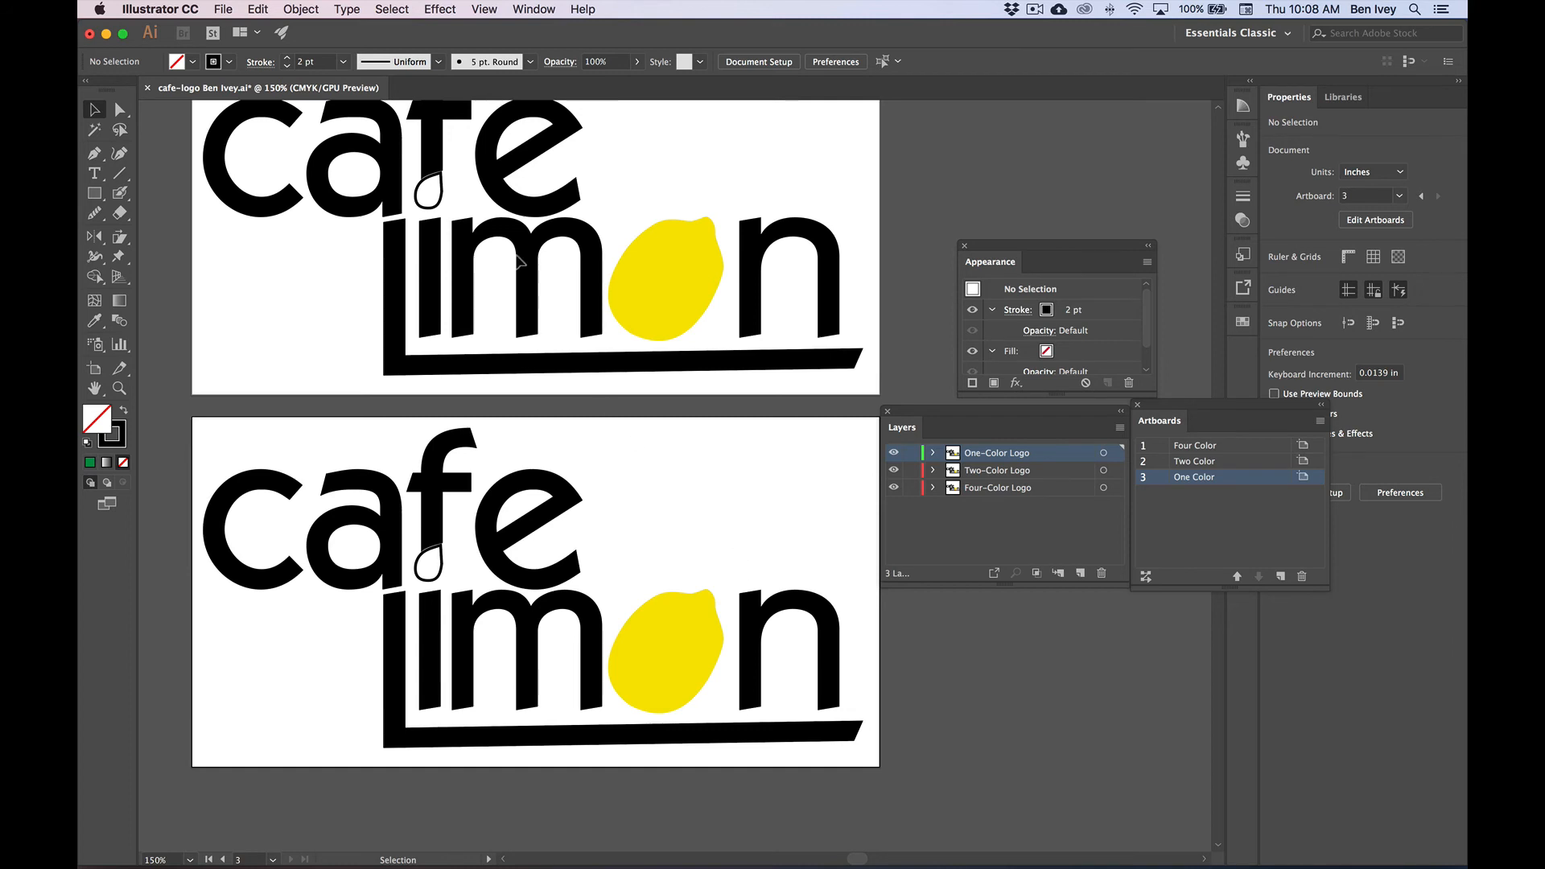
- Select only the lemon path on the One Color artboard and give it a black 2 pt stroke
click(118, 111)
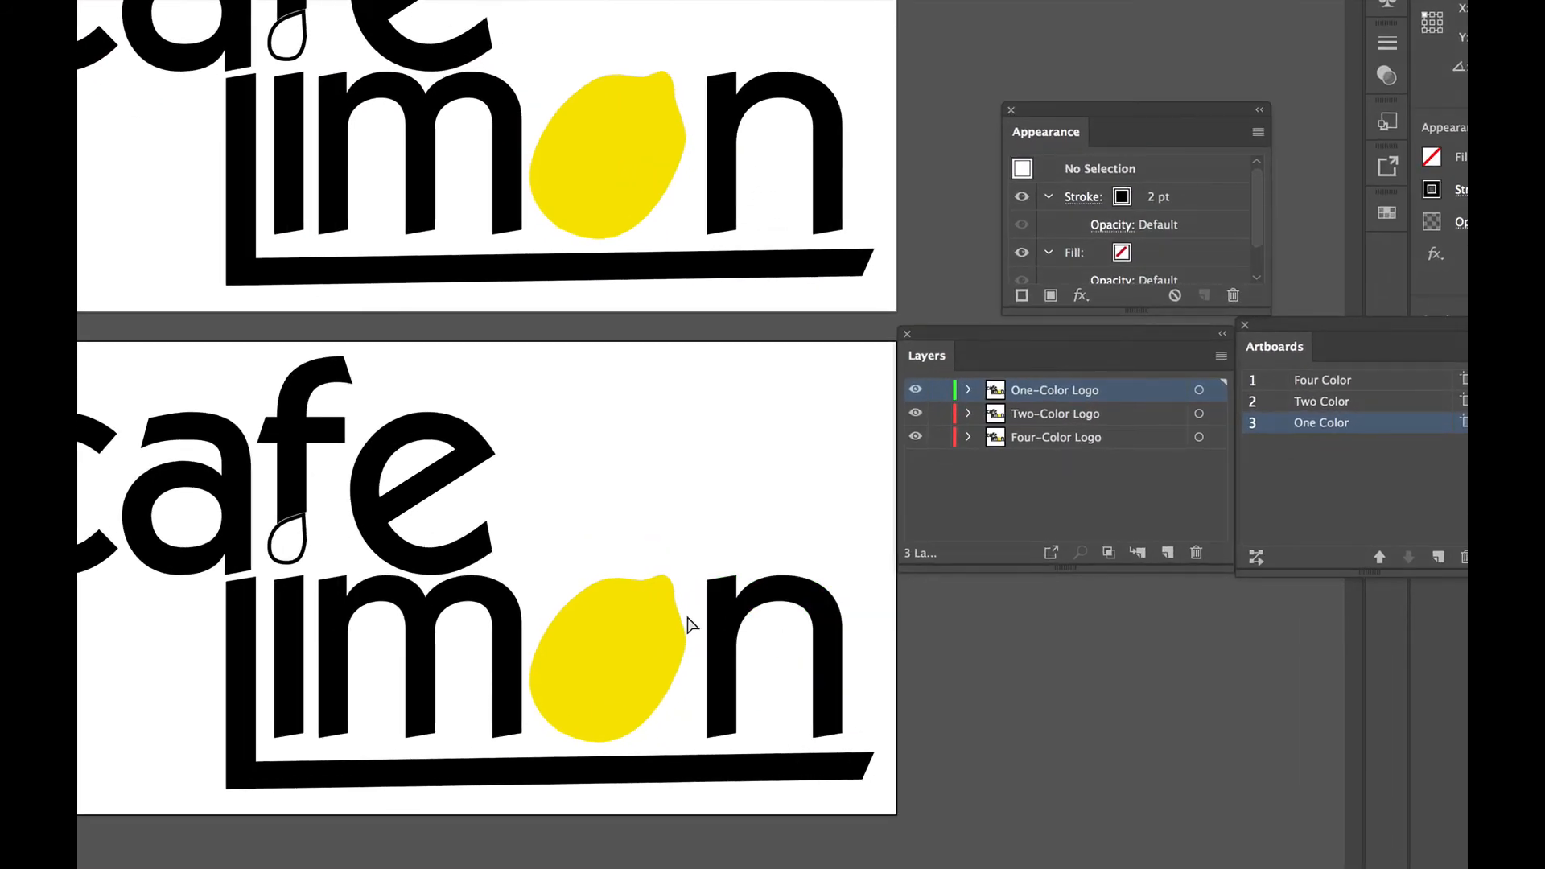
click(621, 657)
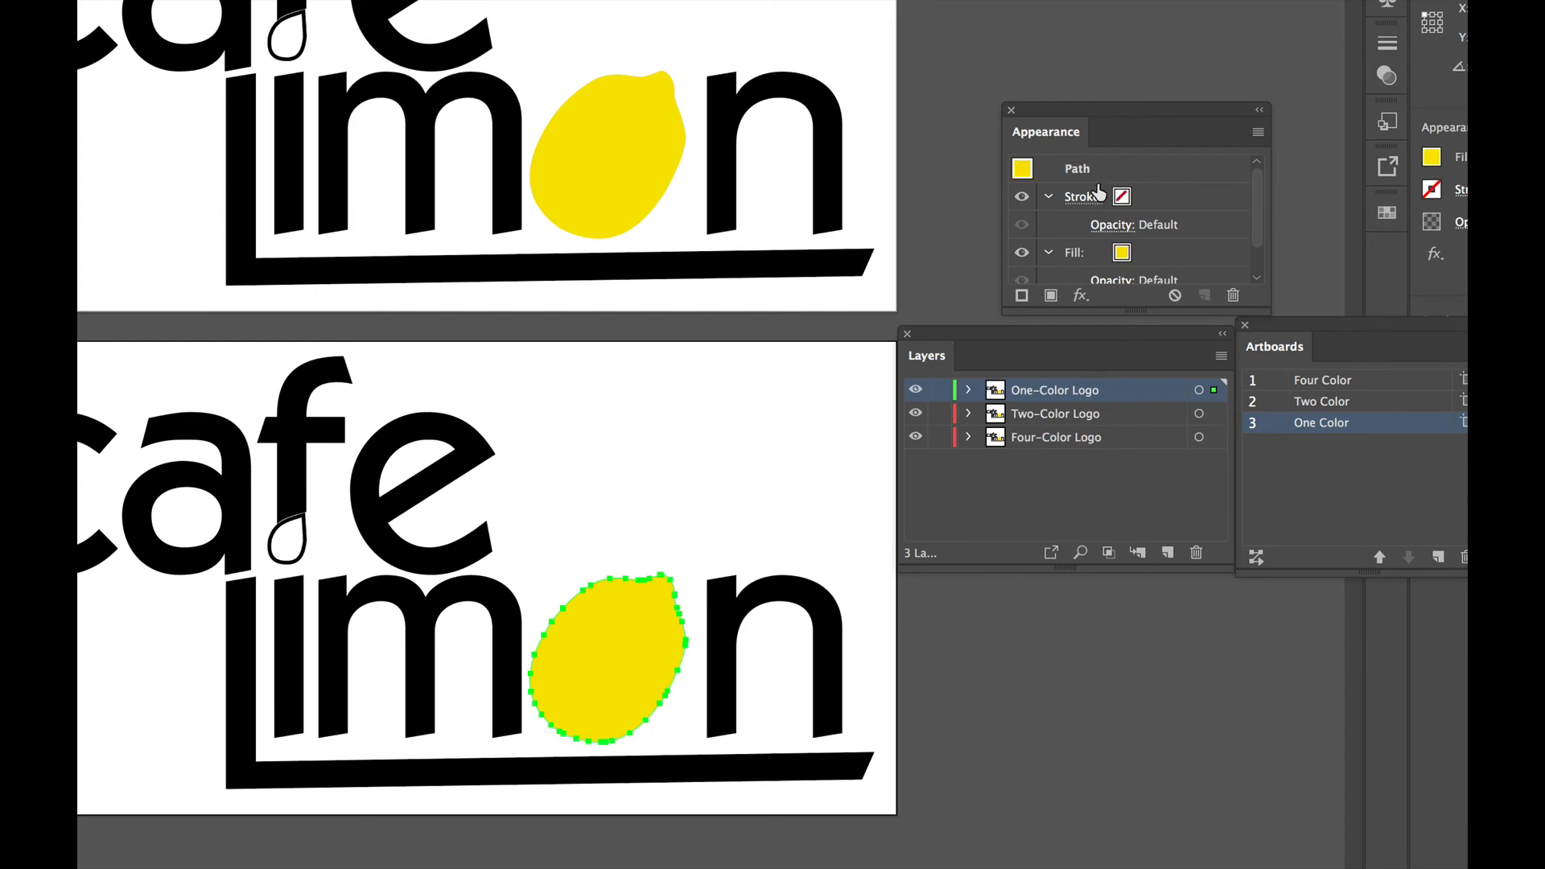
drag(1079, 134, 987, 143)
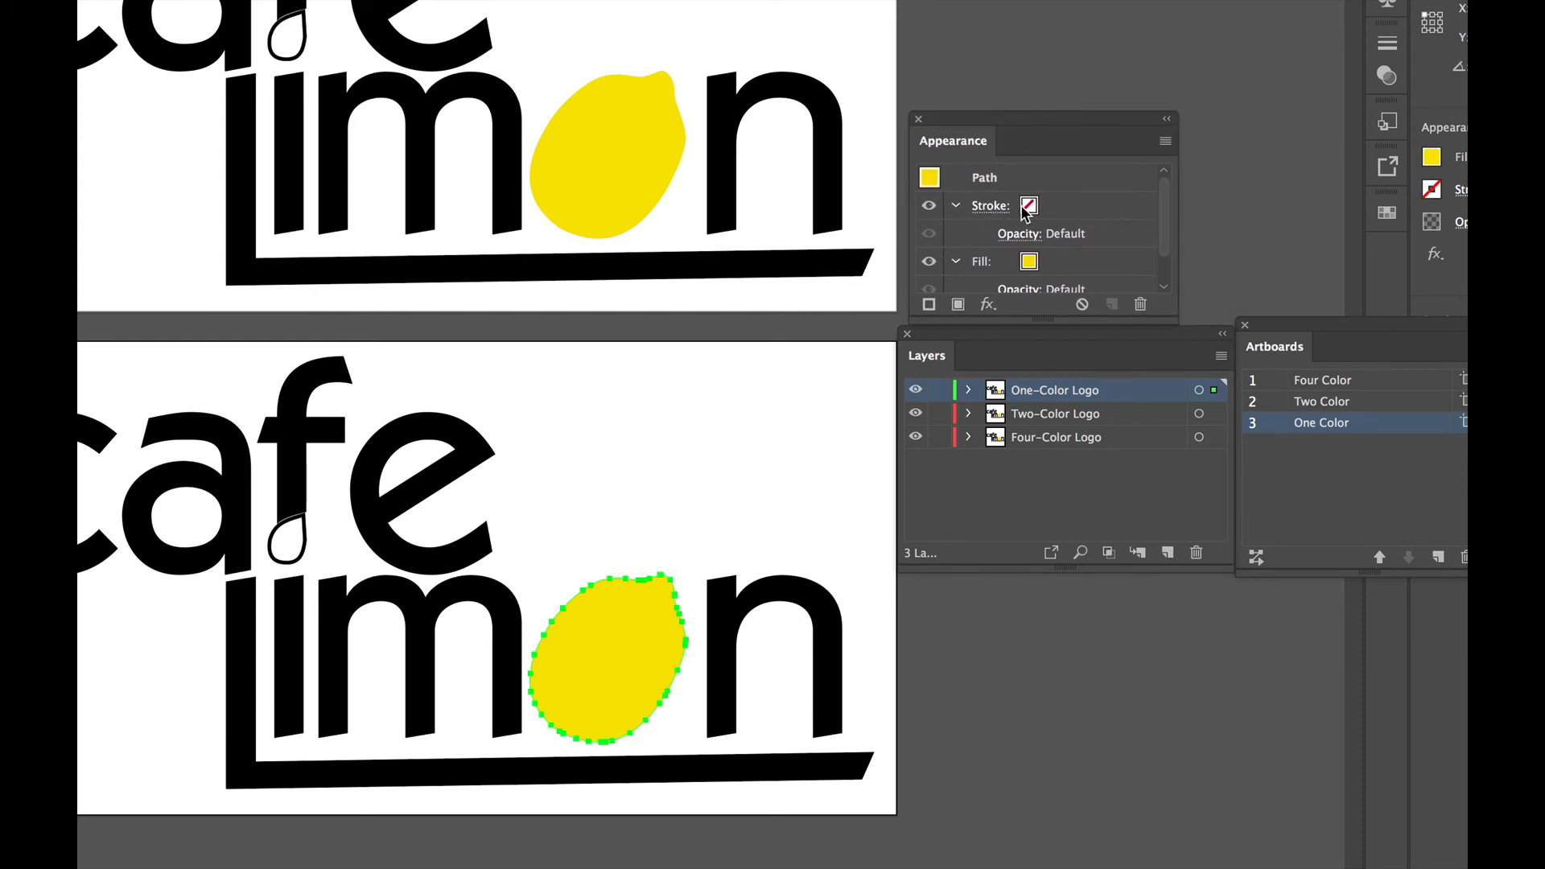
click(999, 207)
click(1029, 208)
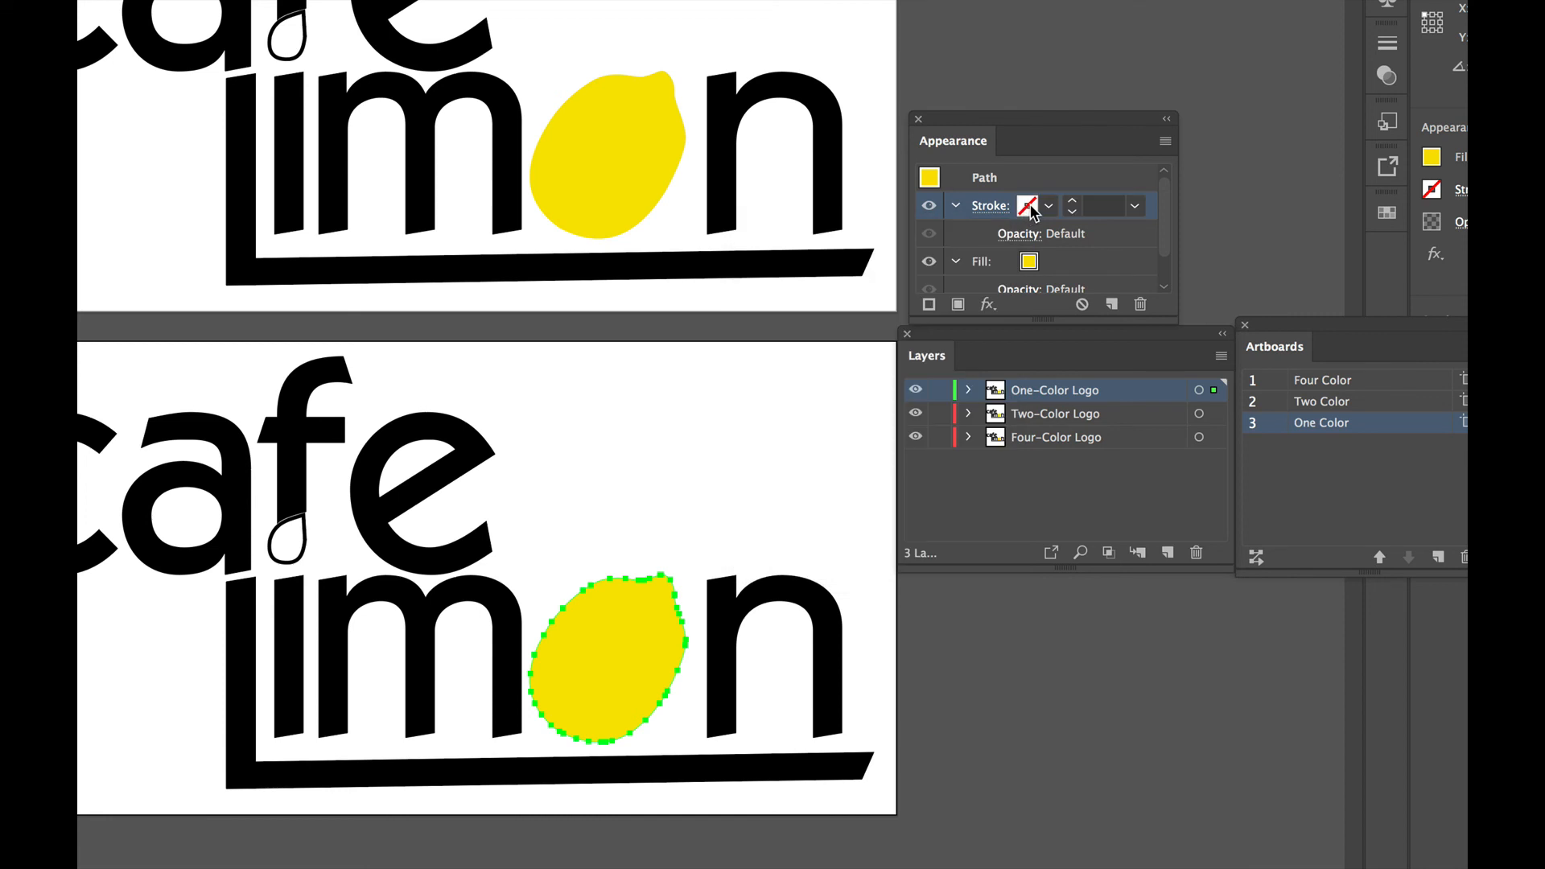
click(1049, 206)
click(859, 244)
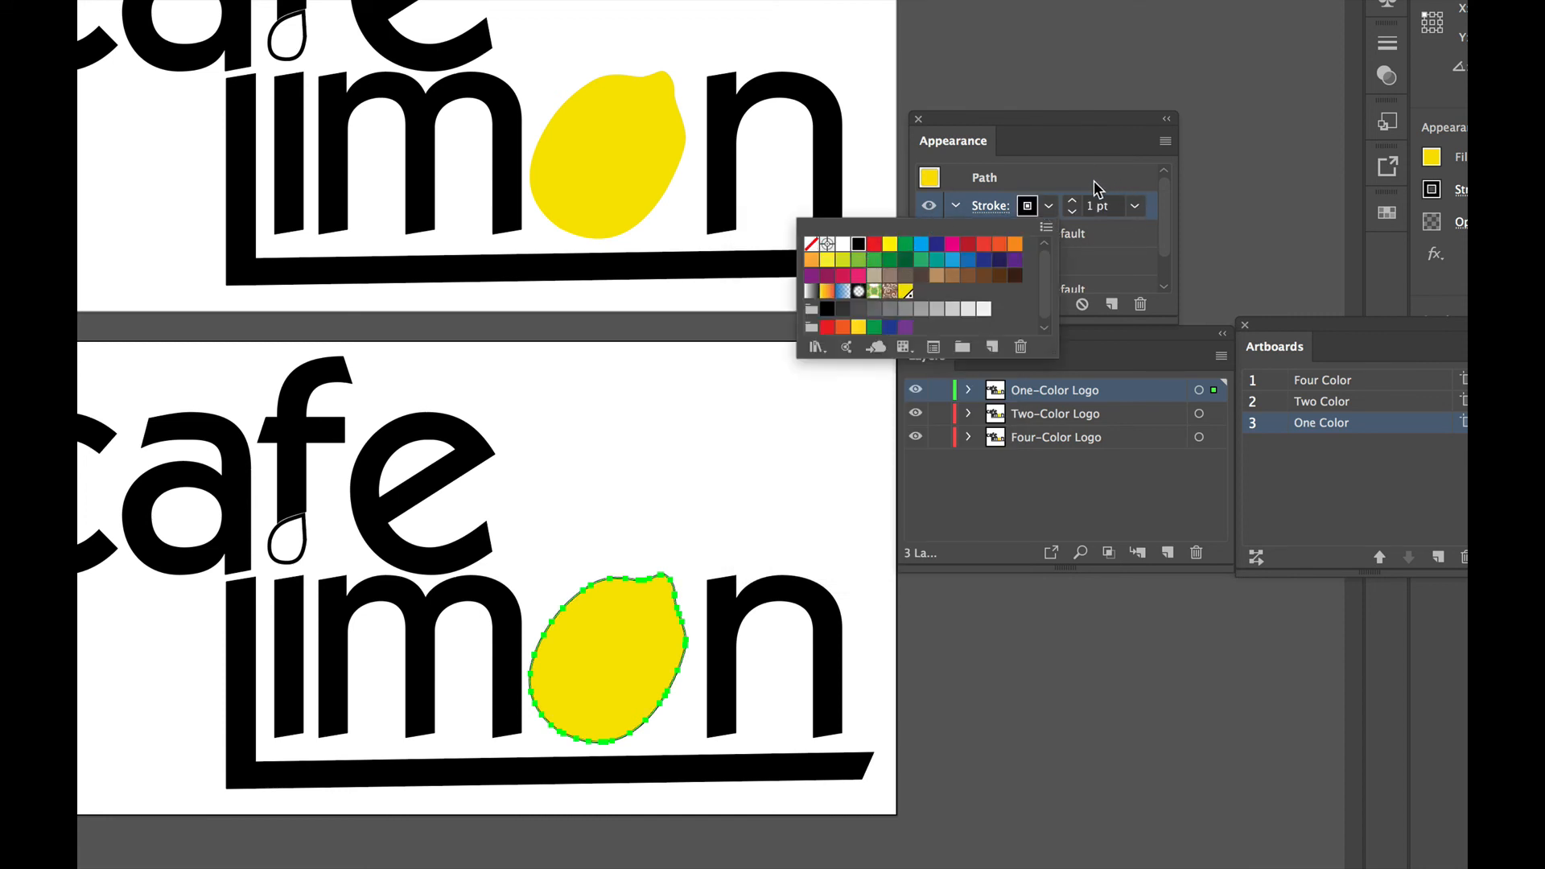
click(1072, 200)
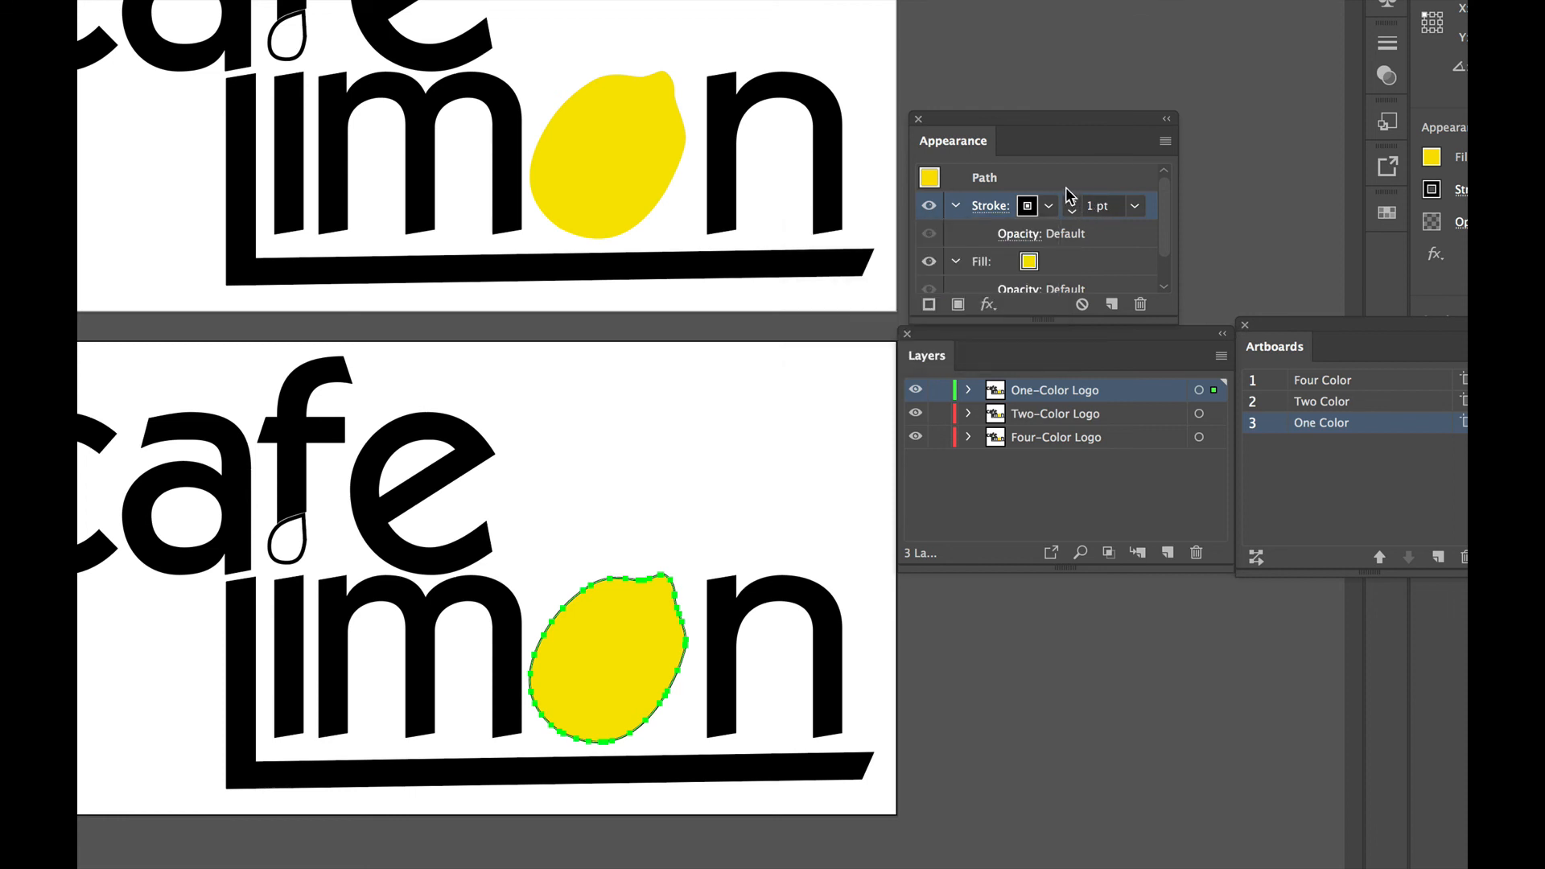
click(1063, 181)
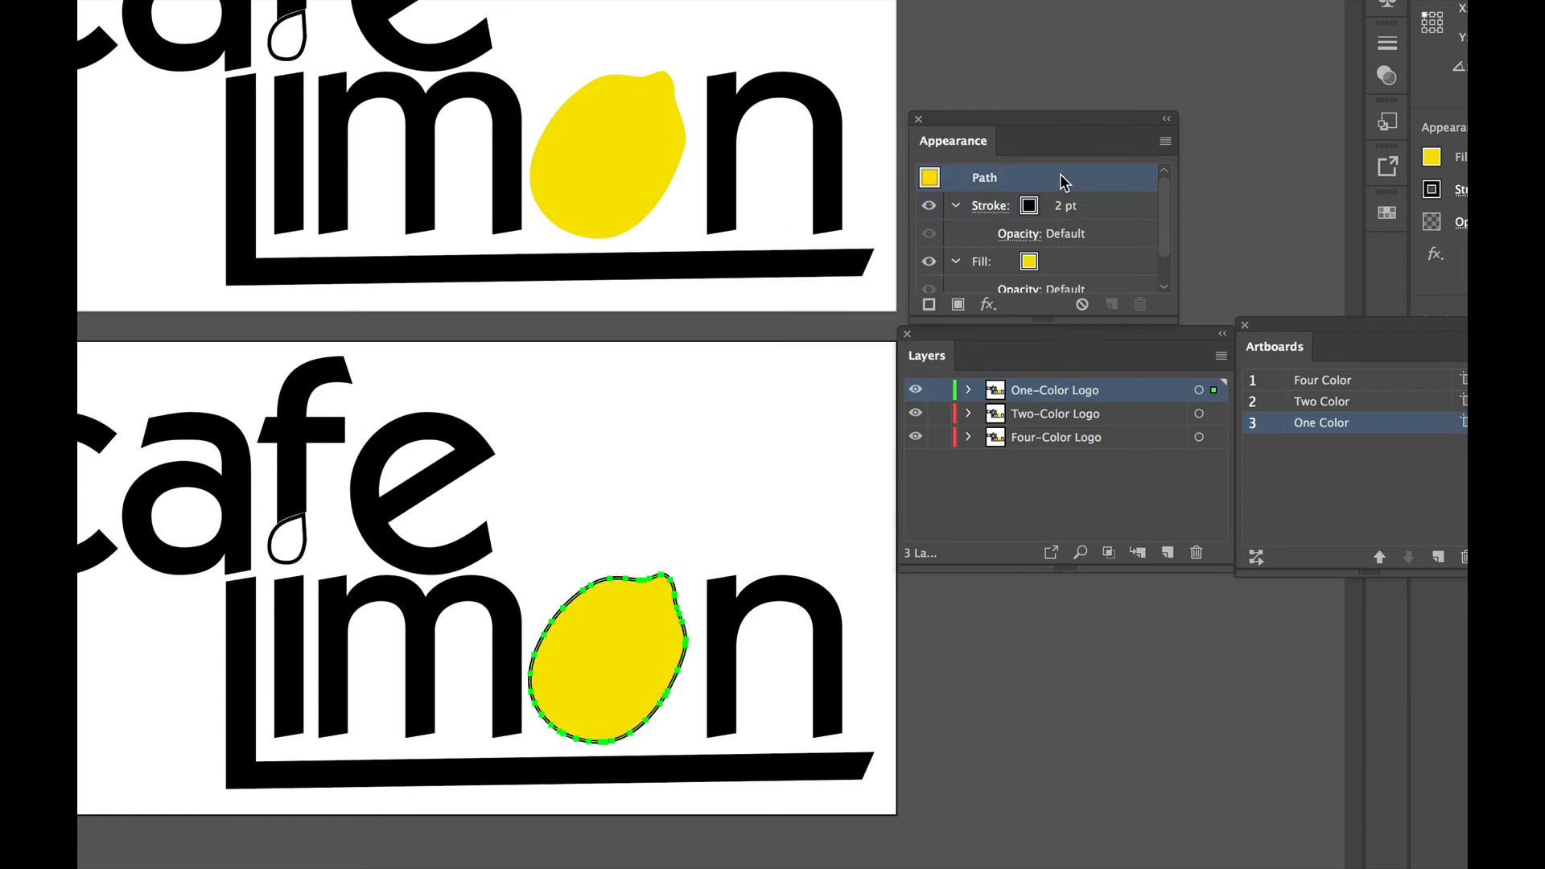
- Set the fill of the One Color artboard's lemon path to white
click(1030, 265)
click(1028, 263)
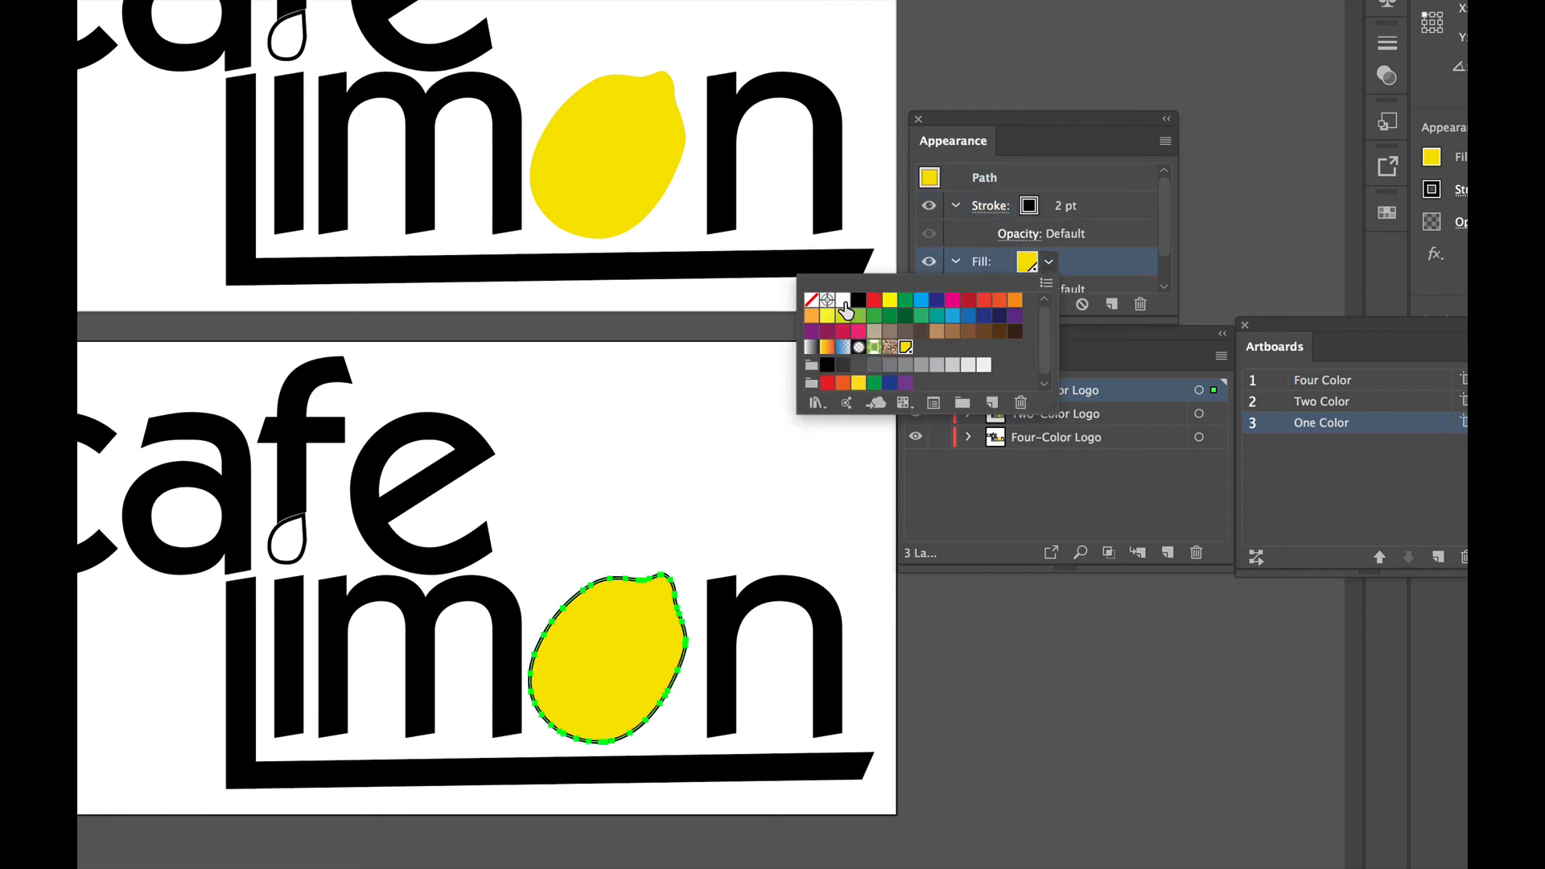
click(843, 300)
key(Escape)
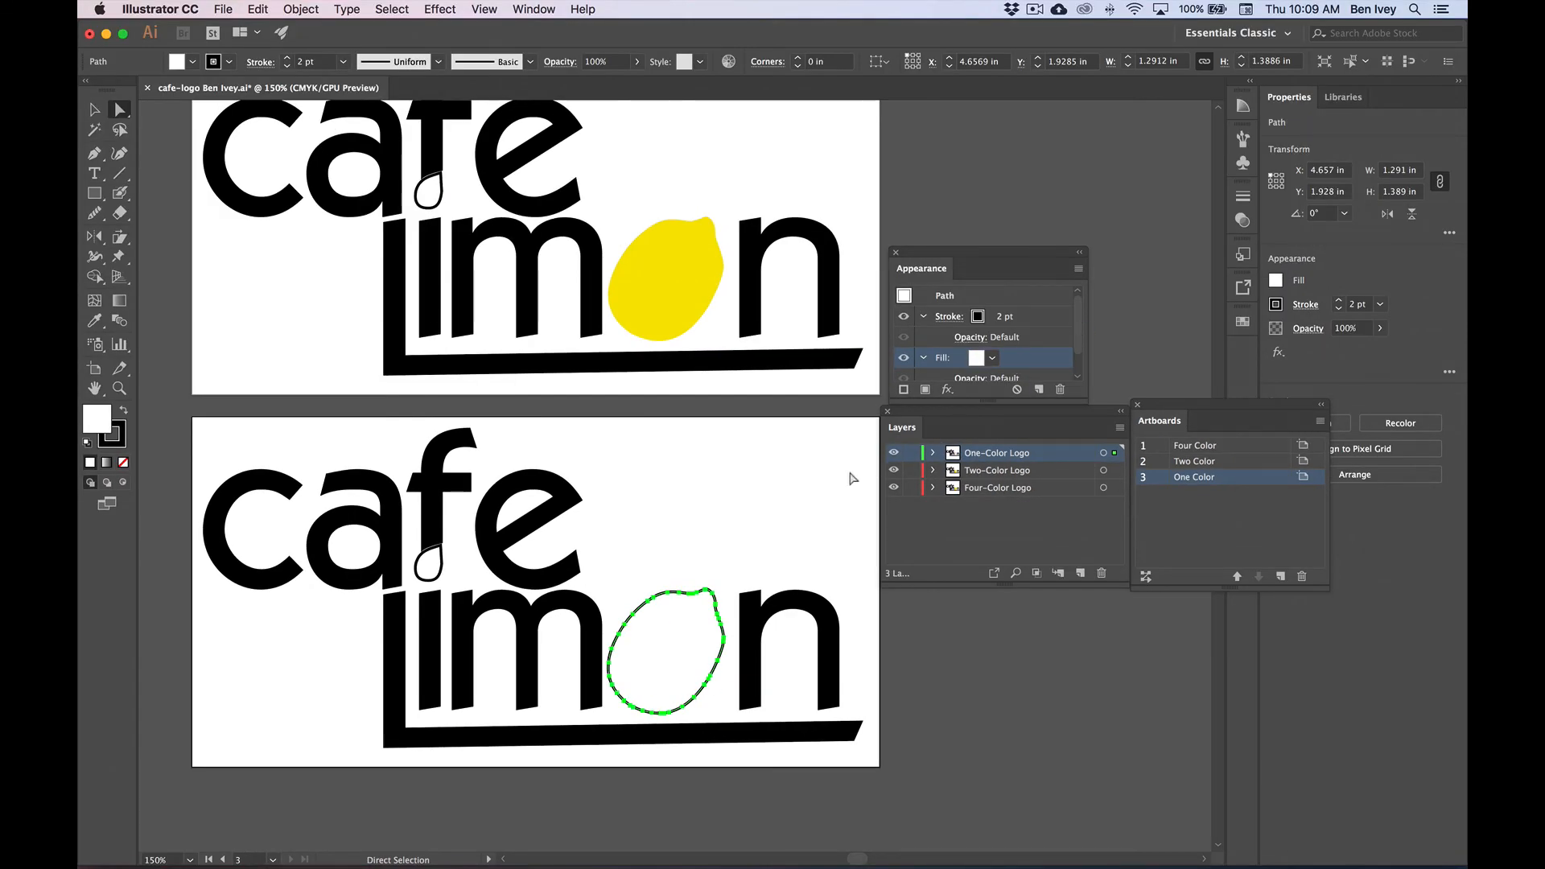
- Deselect the lemon and save the logo document
click(852, 479)
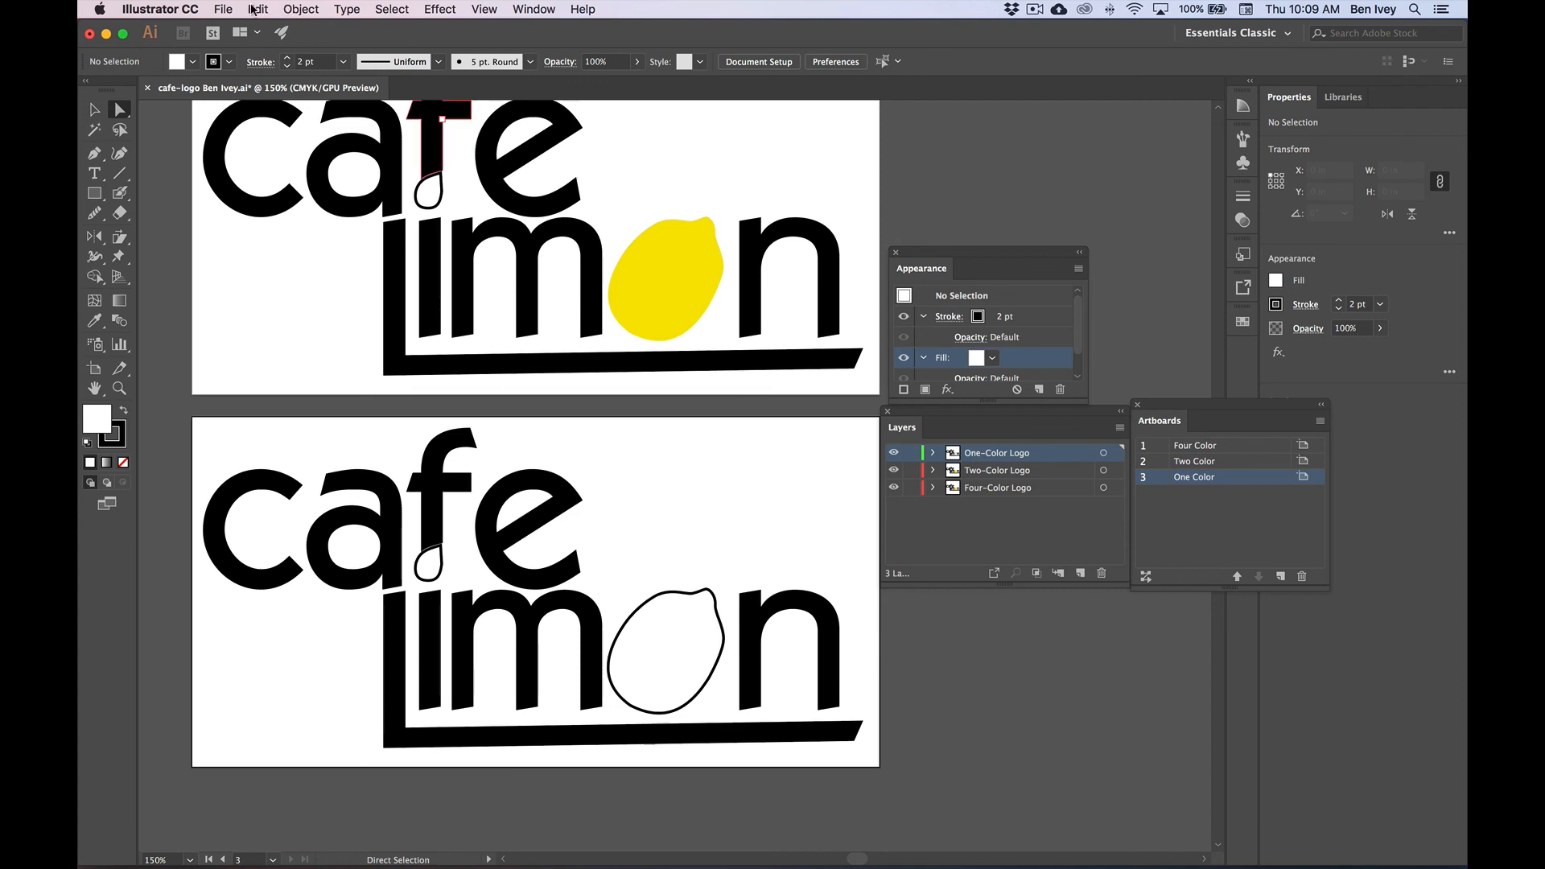
click(223, 9)
click(267, 138)
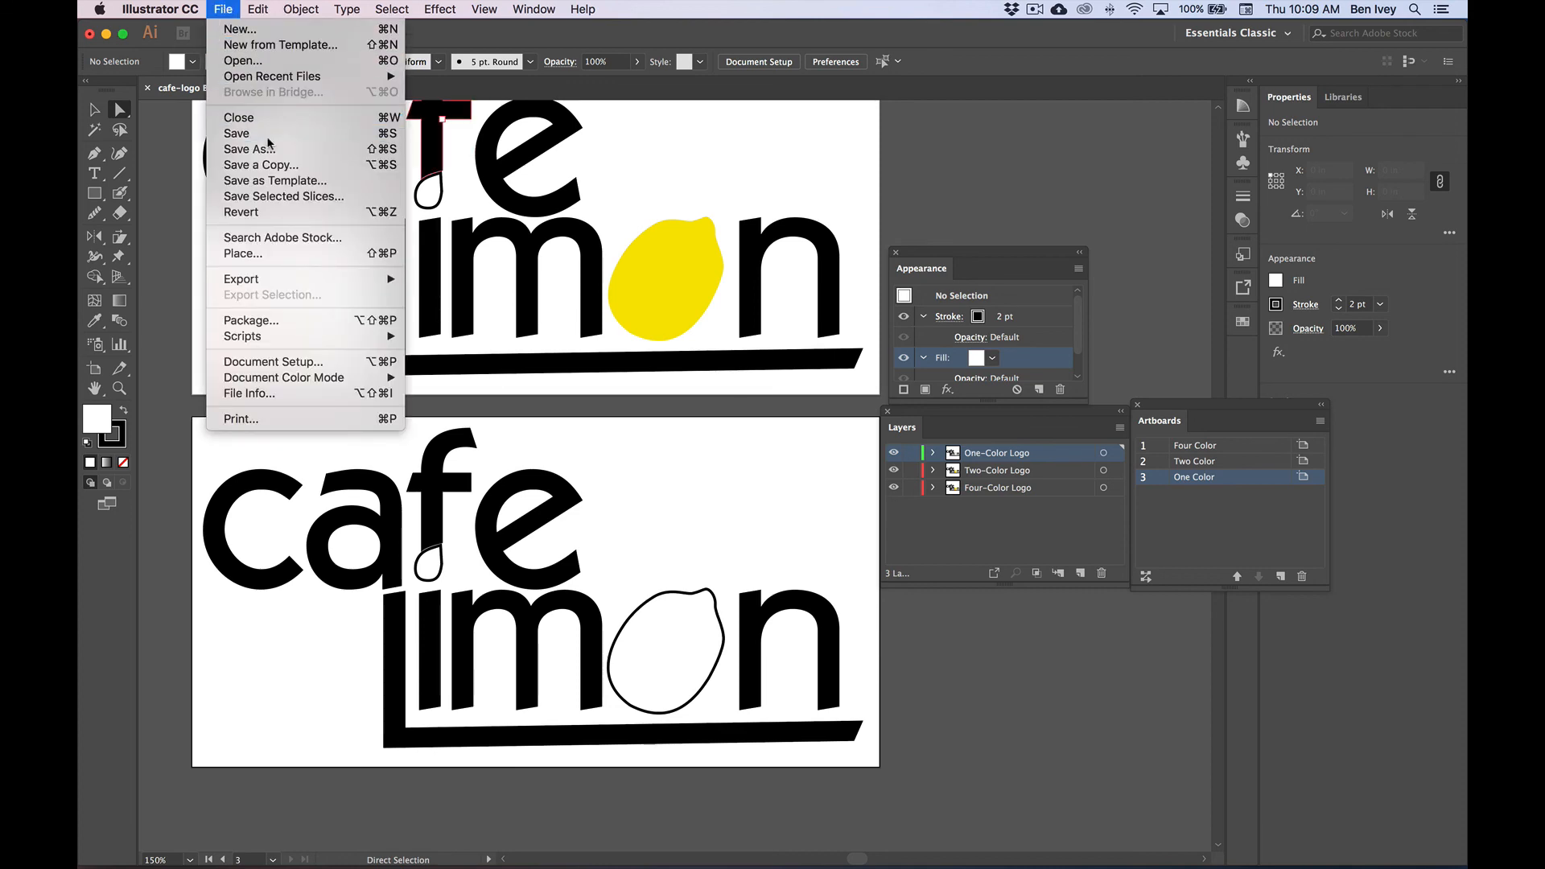